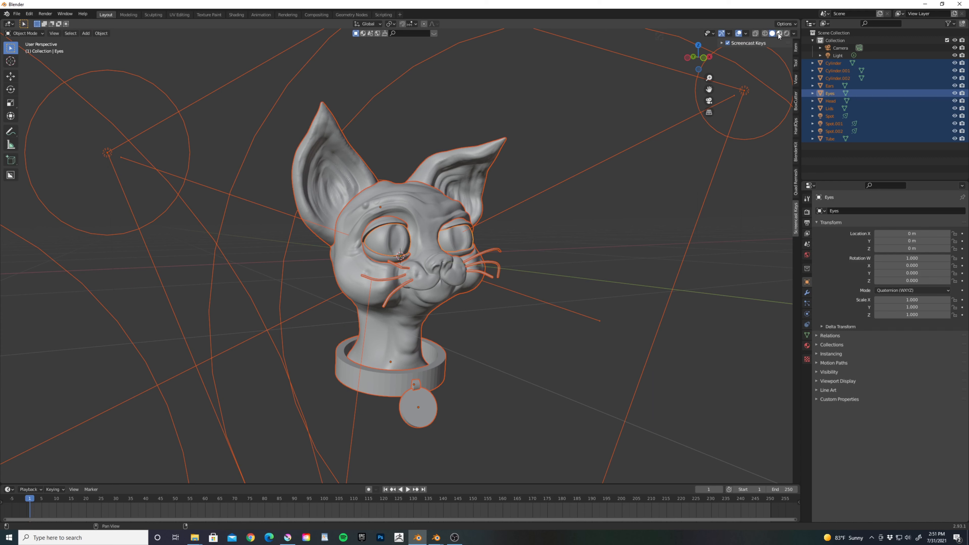
Show the cat bust in Material Preview shading and clear the object selection
left_click(779, 33)
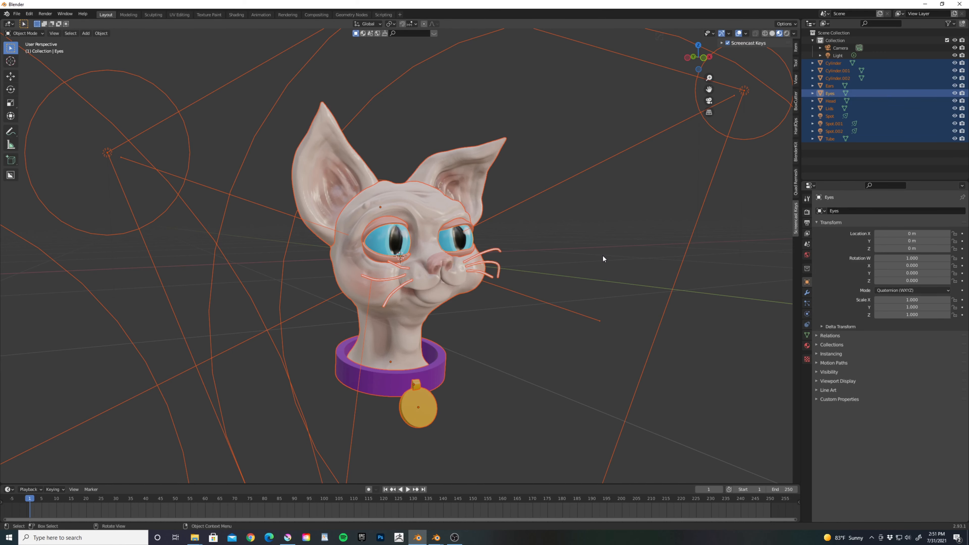
middle_click_drag(588, 206, 584, 307)
left_click(553, 337)
Shade the purple collar smooth and enable Auto Smooth at 30° in its mesh normals
left_click(476, 351)
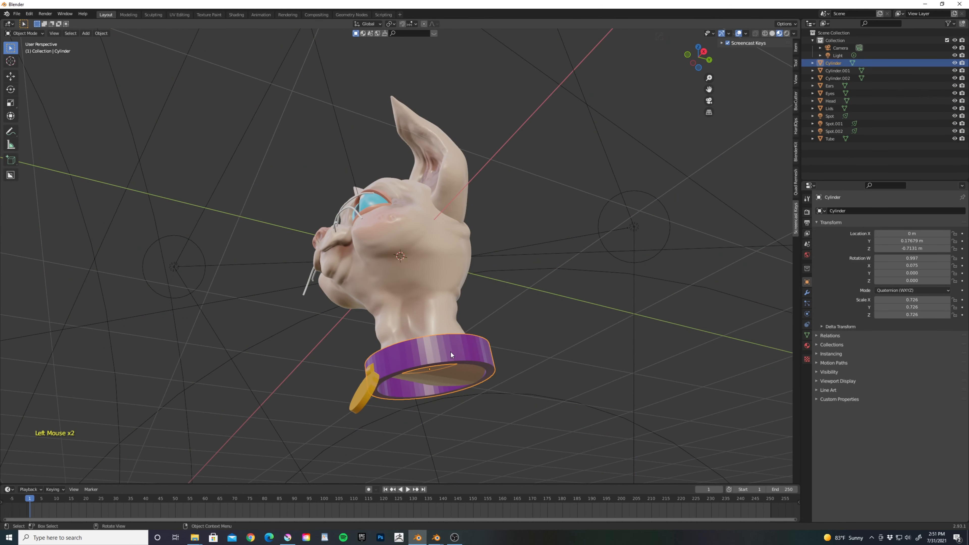
scroll(483, 381, "up", 1)
left_click(807, 335)
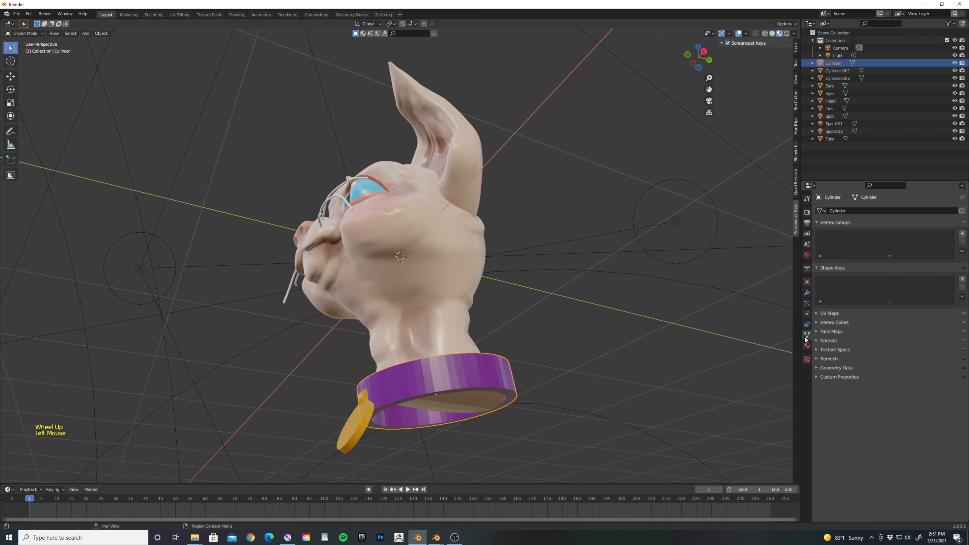
left_click(817, 341)
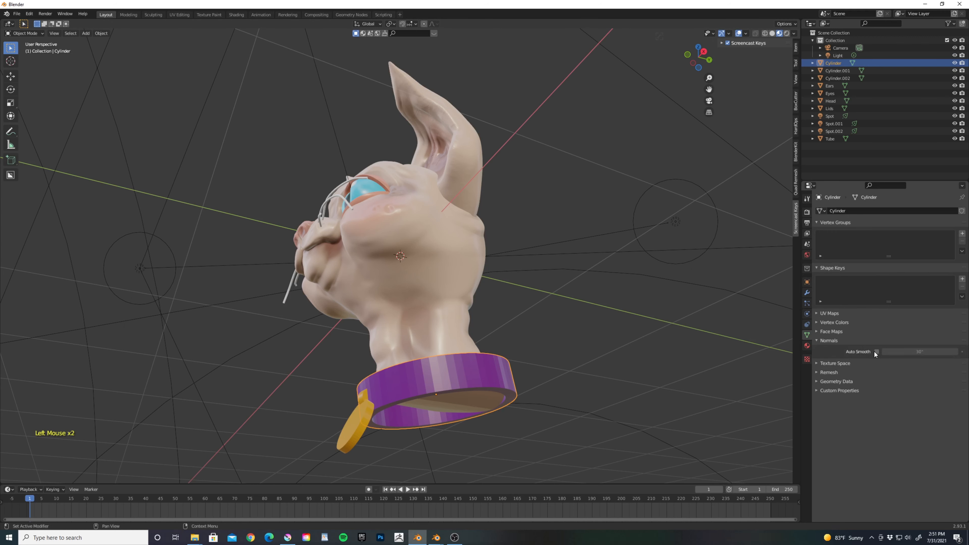
right_click_drag(440, 377, 454, 372)
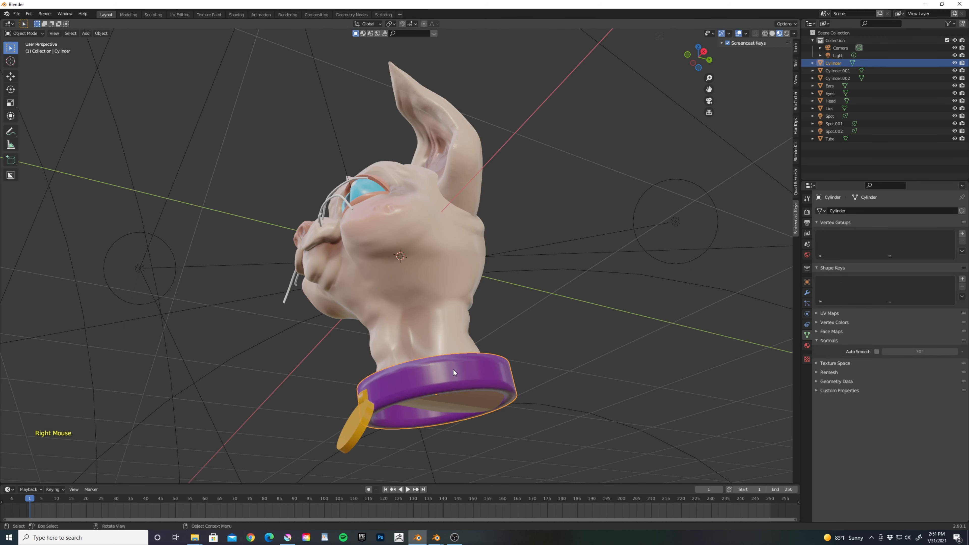
left_click(876, 352)
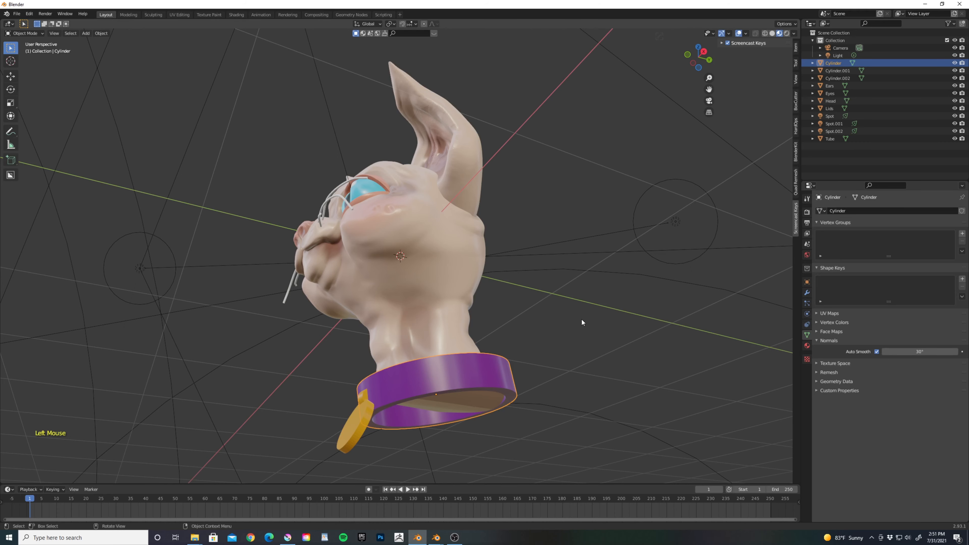
Shade the cat's head mesh smooth to remove the faceting around the muzzle
mouse_move(582, 318)
middle_mouse_down()
mouse_move(606, 353)
mouse_move(654, 334)
mouse_move(675, 352)
mouse_move(663, 359)
middle_mouse_up()
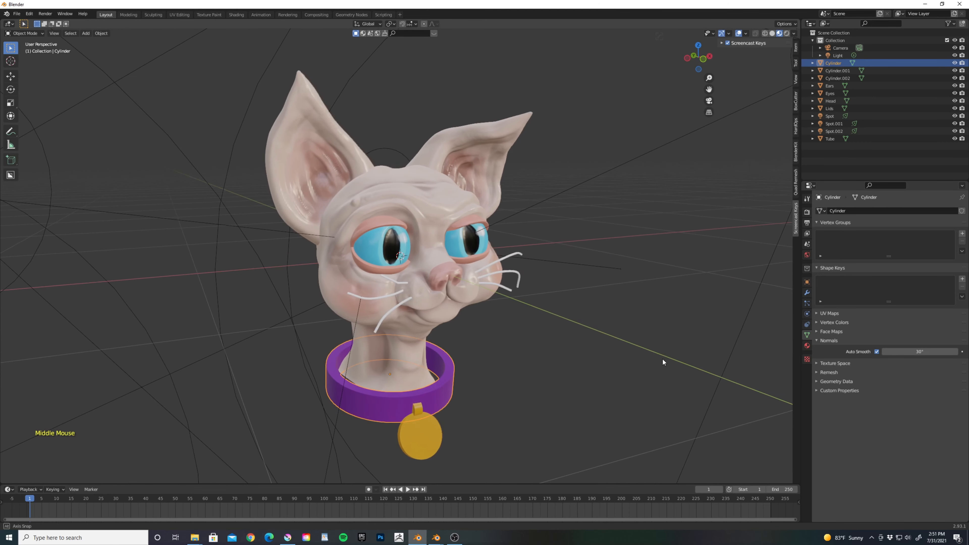
scroll(583, 317, "up", 2)
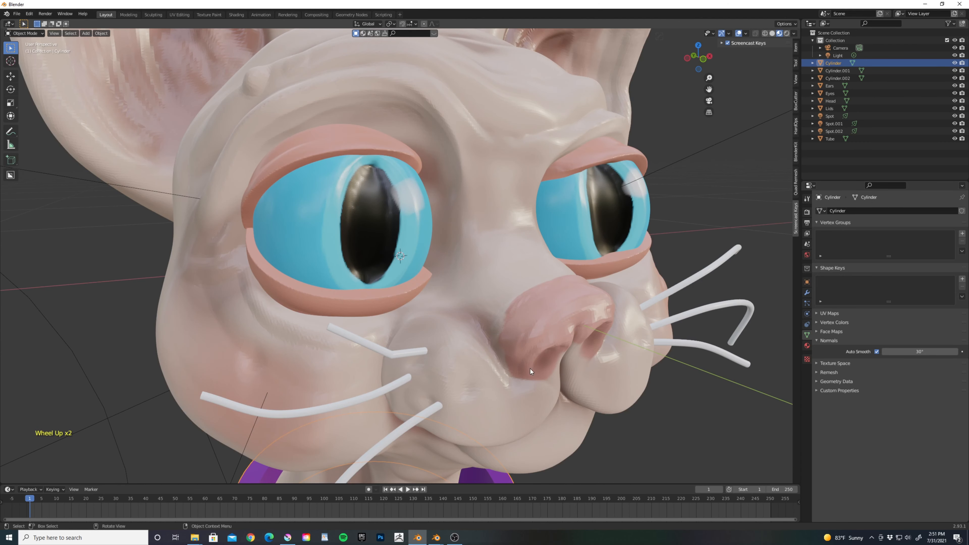
middle_click_drag(530, 368, 351, 333)
scroll(352, 335, "up", 1)
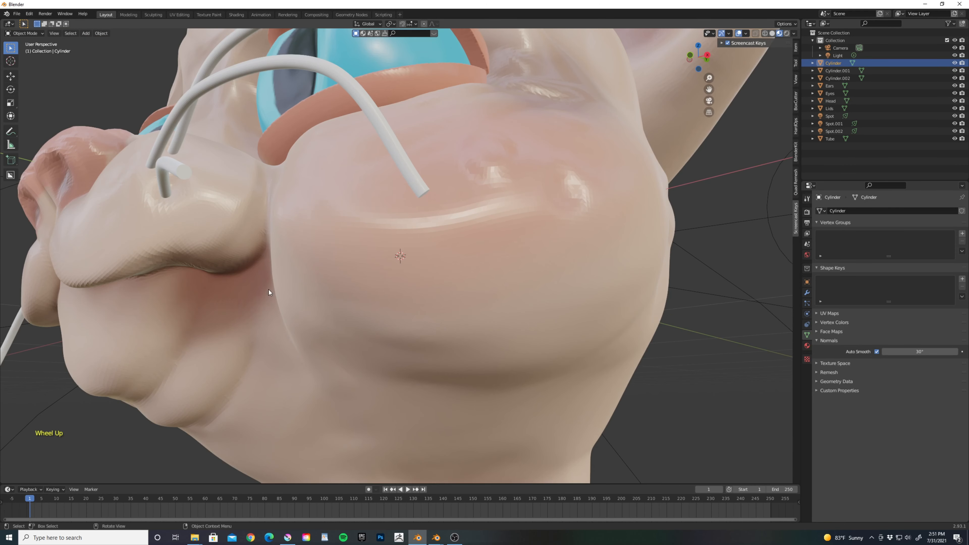
middle_click_drag(268, 289, 425, 277, "shift")
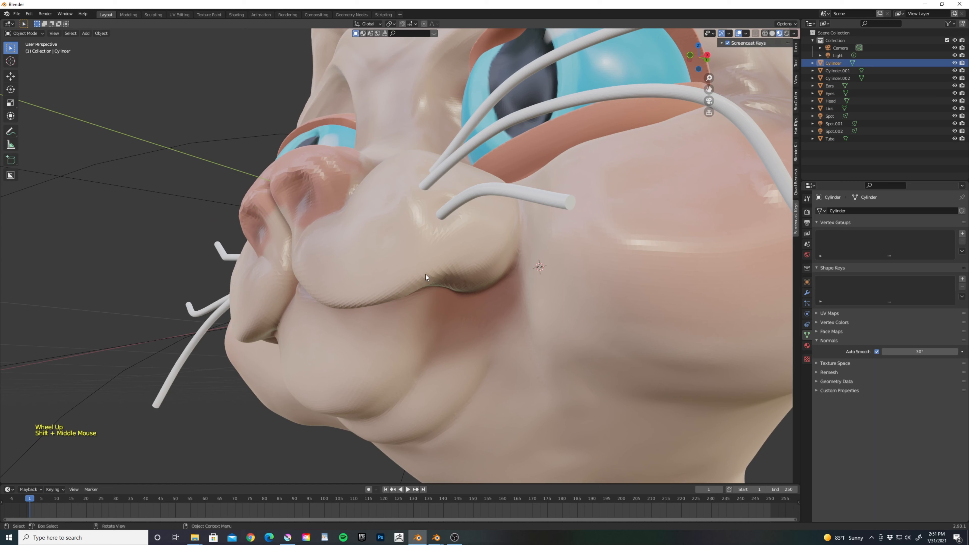
left_click(388, 254)
right_click(388, 244)
left_click(388, 244)
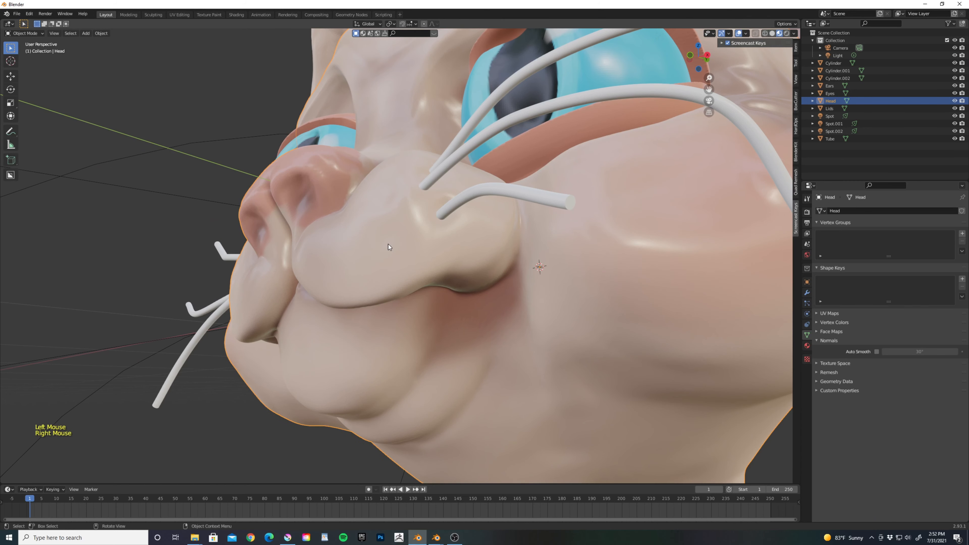
Apply smooth shading to the Eyes object
scroll(522, 279, "down", 2)
middle_click_drag(522, 212, 501, 190)
scroll(500, 190, "up", 3)
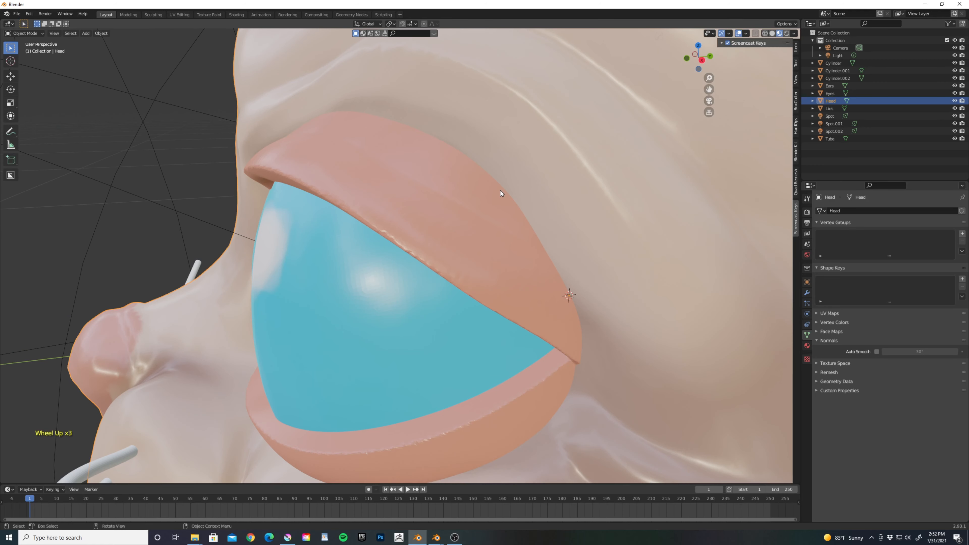
scroll(501, 190, "down", 2)
scroll(487, 227, "up", 3)
left_click(348, 274)
right_click(348, 273)
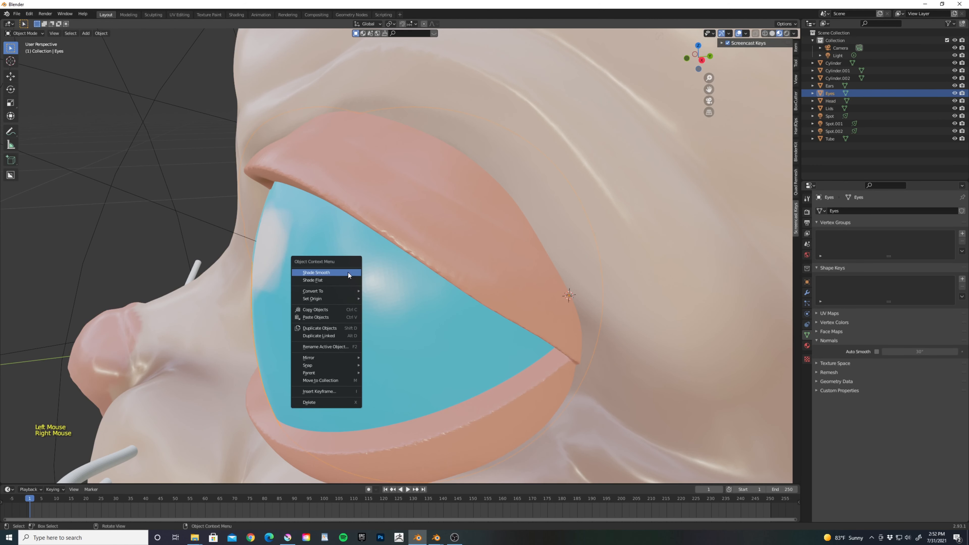
Apply smooth shading to the Ears object
scroll(338, 275, "down", 2)
left_click(780, 217)
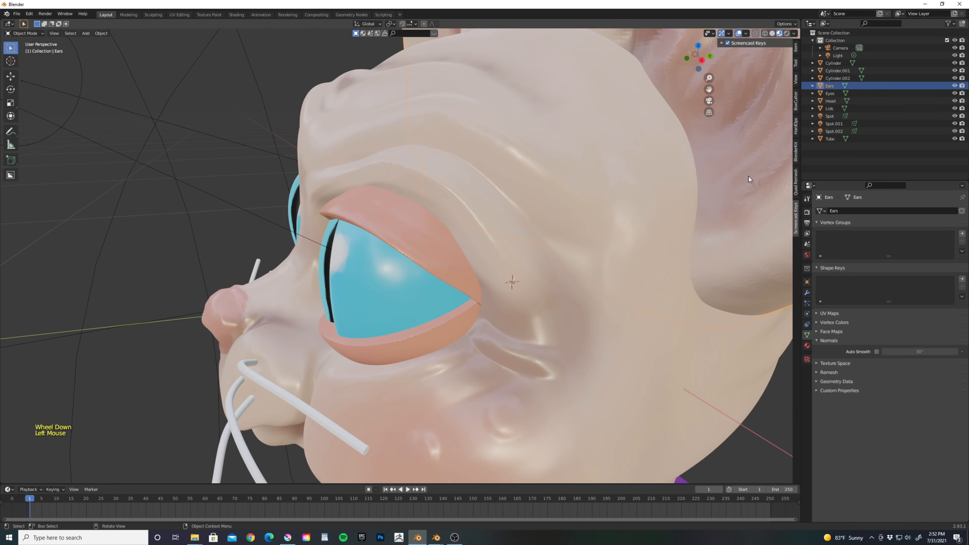
middle_click_drag(749, 176, 482, 177, "shift")
right_click(403, 167)
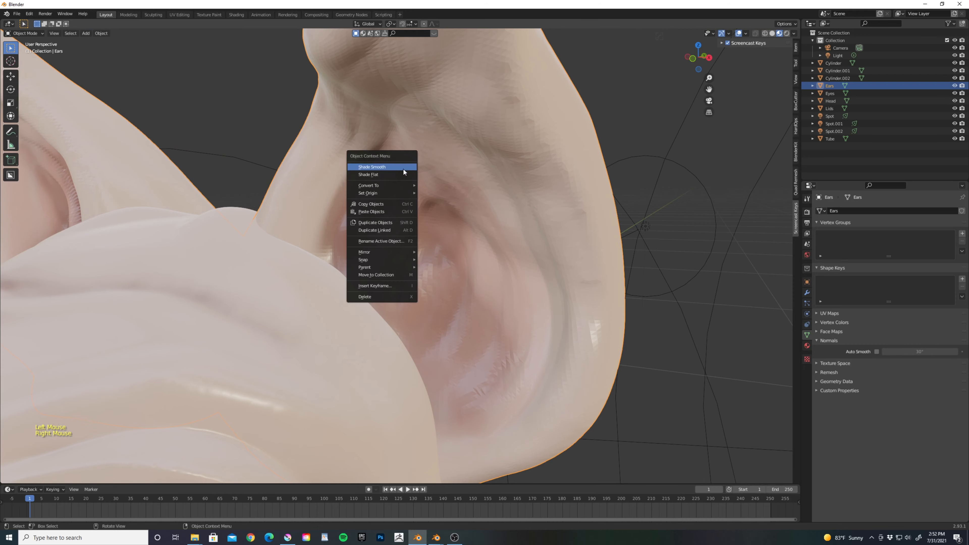
Shade the whiskers smooth and enable Auto Smooth at 30° for them
scroll(366, 218, "down", 2)
middle_click_drag(325, 252, 420, 199)
scroll(362, 225, "up", 2)
middle_click_drag(362, 226, 384, 239)
middle_click_drag(631, 298, 631, 295)
scroll(631, 295, "up", 3)
left_click(333, 236)
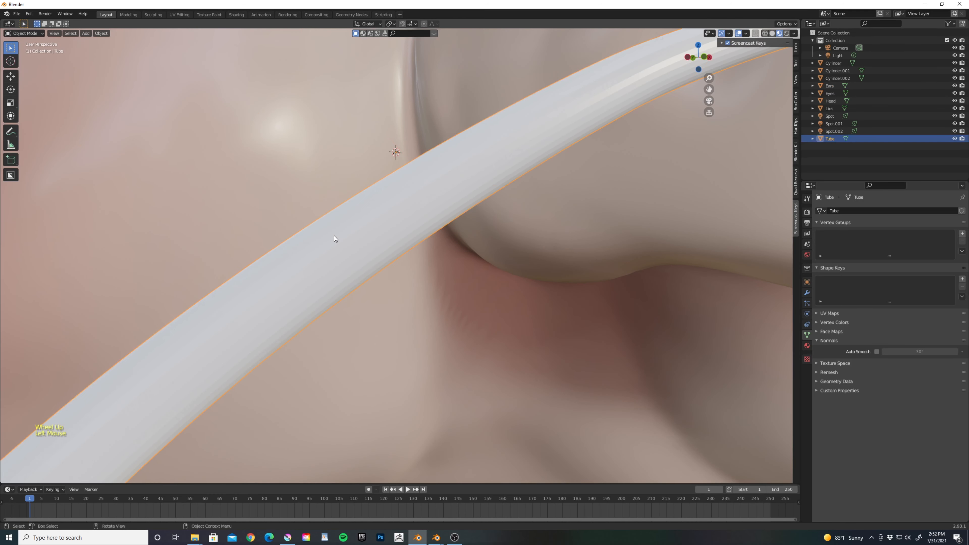
right_click(333, 236)
scroll(395, 265, "down", 3)
scroll(587, 307, "up", 1)
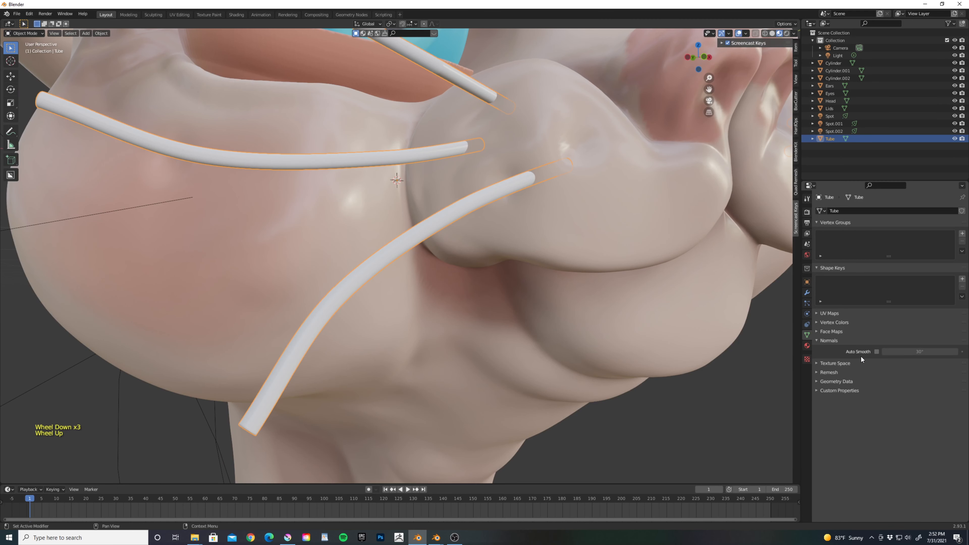
left_click(876, 351)
scroll(451, 211, "down", 1)
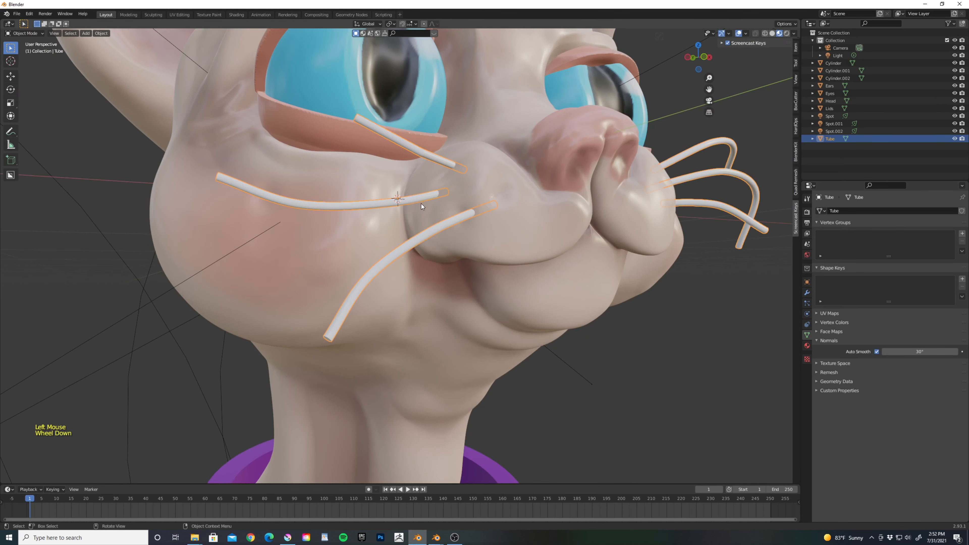
Shade the eyelids smooth and enable Auto Smooth at 30° for them
middle_click_drag(421, 204, 419, 217)
scroll(419, 217, "up", 1)
left_click(372, 266)
right_click(369, 253)
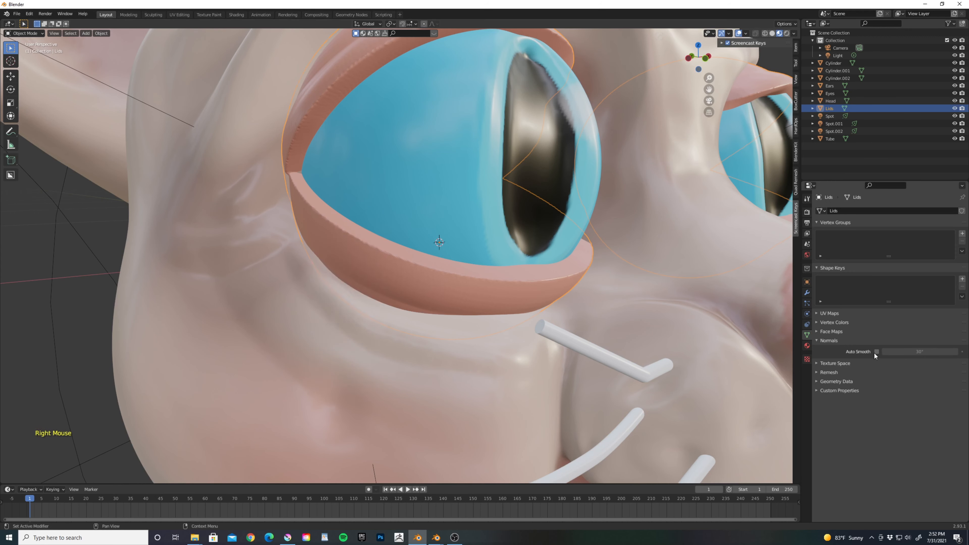
Enable Auto Smooth at 30° on the eyes and on the ears
left_click(460, 165)
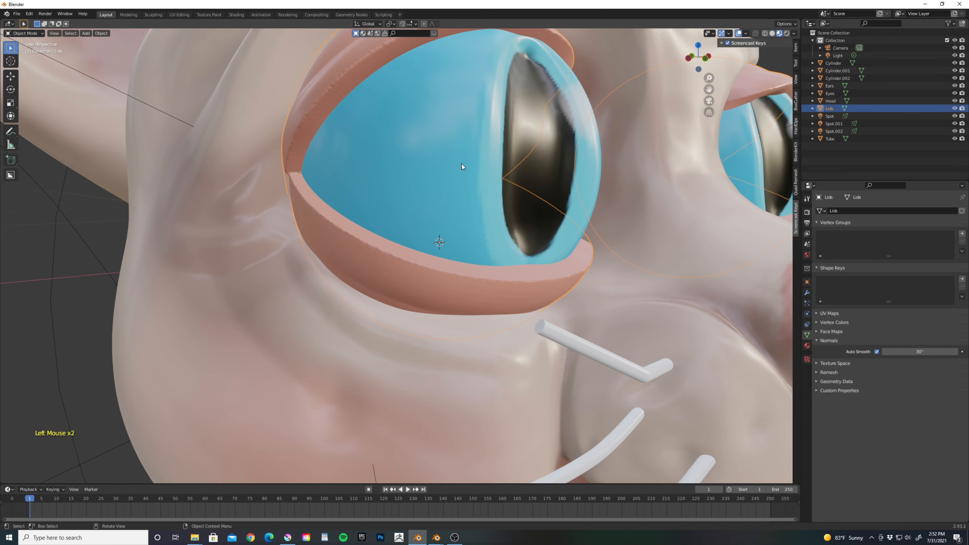
left_click(876, 351)
scroll(493, 233, "down", 2)
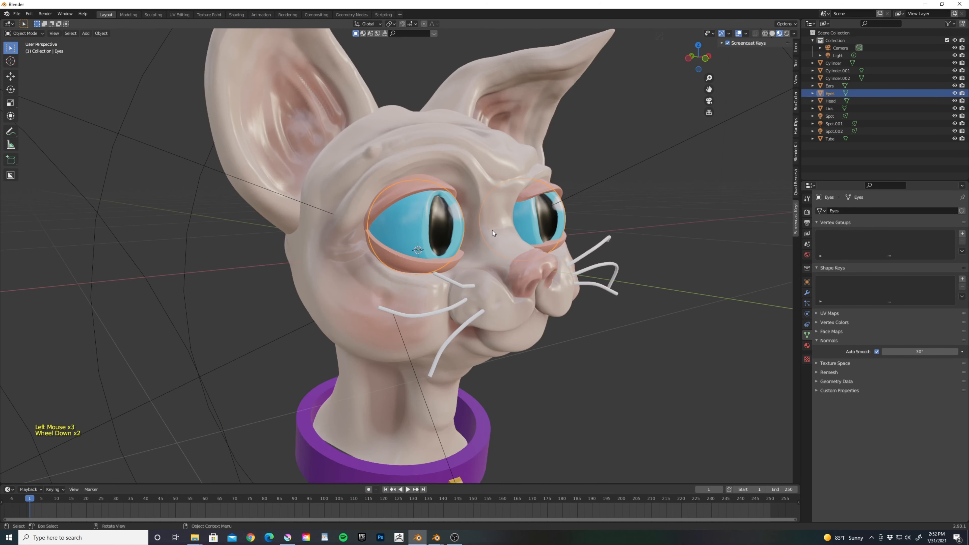
left_click(317, 99)
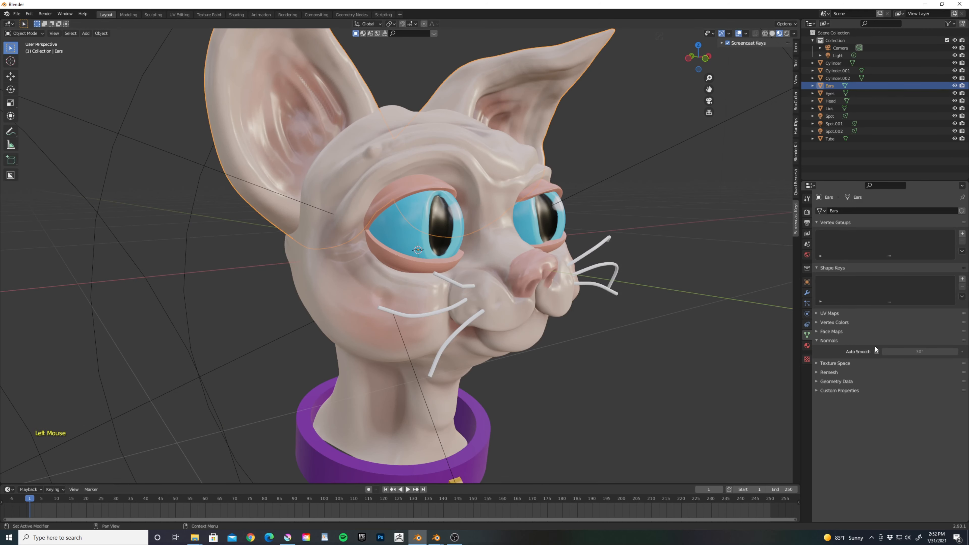
left_click(875, 353)
Enable Auto Smooth at 30° on the small gold loop above the tag and shade it smooth
middle_click_drag(509, 385, 487, 368)
left_click(407, 428)
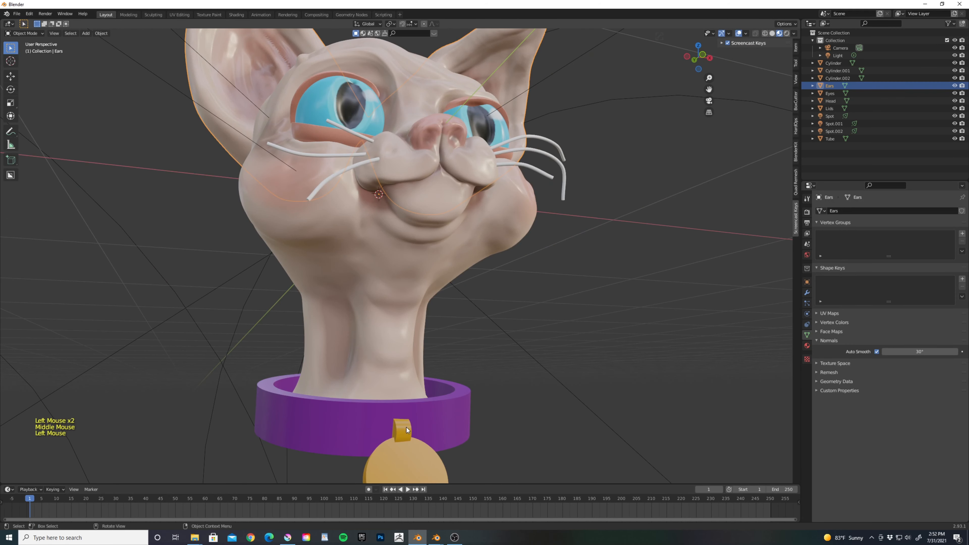
left_click(876, 352)
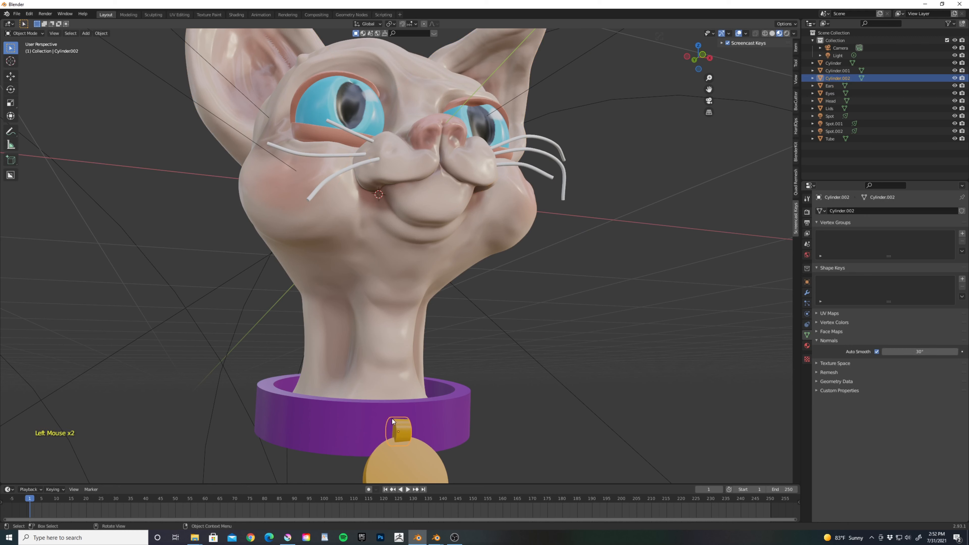
right_click(405, 436)
left_click(372, 391)
Shade the round gold tag smooth and enable Auto Smooth at 30° for it
left_click(420, 454)
right_click(419, 454)
left_click(375, 395)
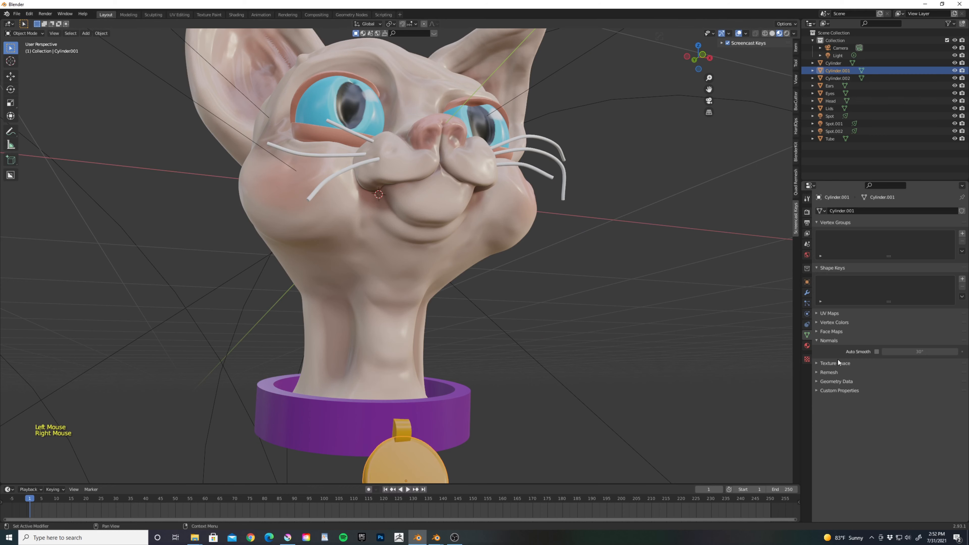
left_click(876, 352)
Switch the viewport to Rendered shading and enable Ambient Occlusion in the Eevee render settings
middle_click_drag(645, 191, 550, 225)
scroll(593, 217, "down", 2)
scroll(592, 217, "down", 2)
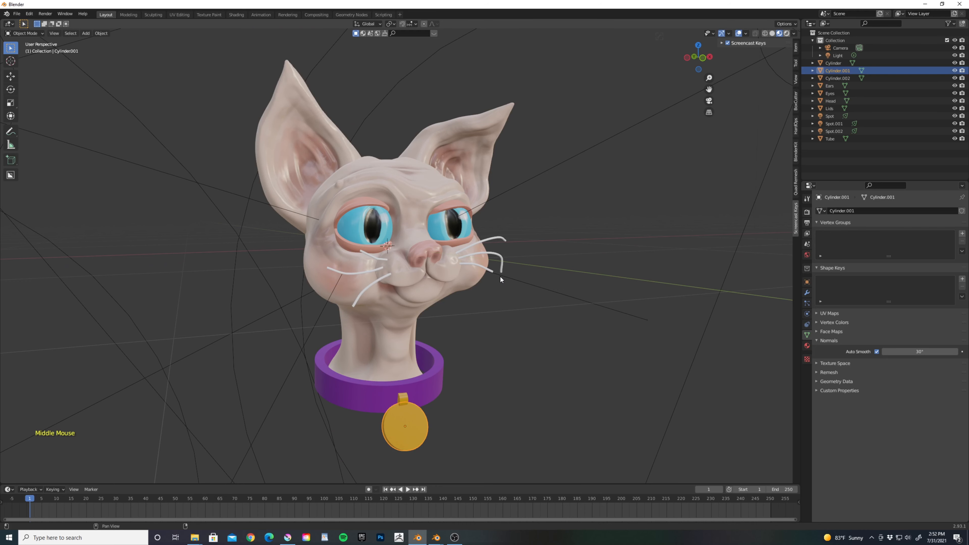
key("z")
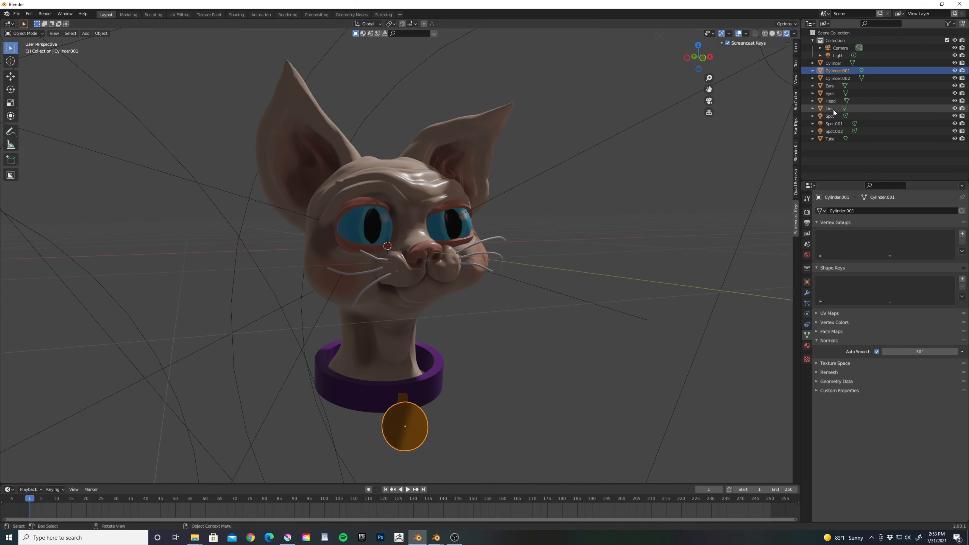
left_click(807, 212)
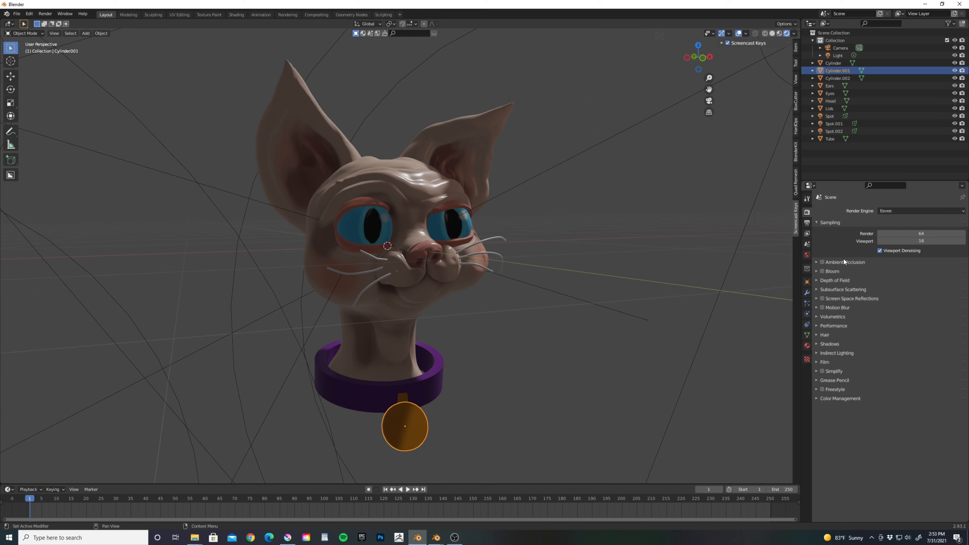
left_click(822, 262)
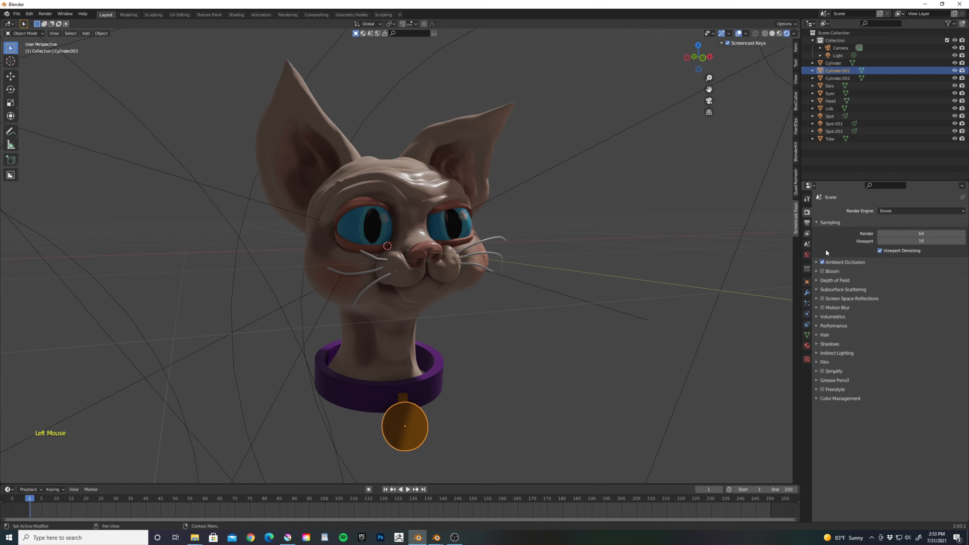
Delete the Light object from the scene collection
left_click(834, 57)
key("Delete")
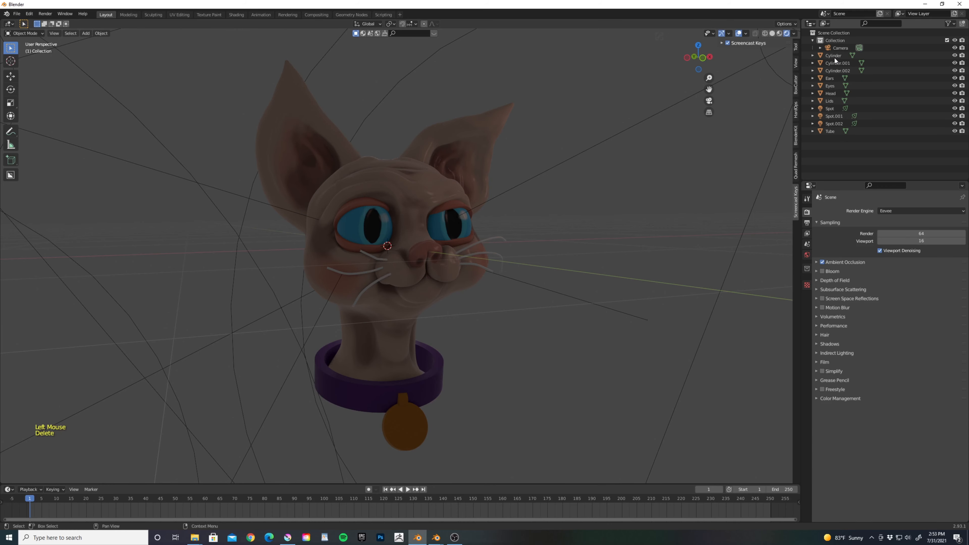
mouse_move(572, 111)
middle_mouse_down()
mouse_move(516, 143)
mouse_move(432, 112)
mouse_move(559, 127)
mouse_move(576, 115)
middle_mouse_up()
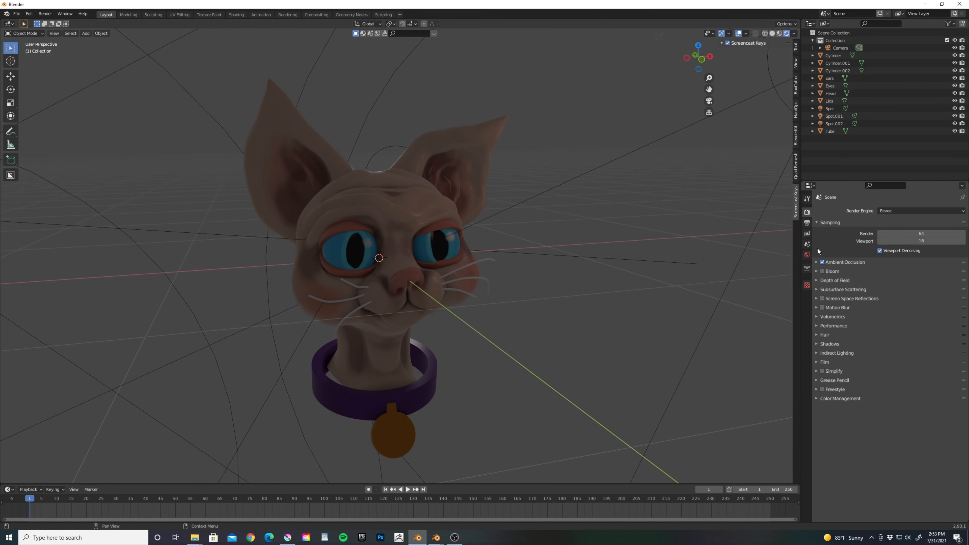
Assign an Environment Texture to the world background colour using the image colorful_studio_1k.hdr
left_click(806, 255)
left_click(878, 260)
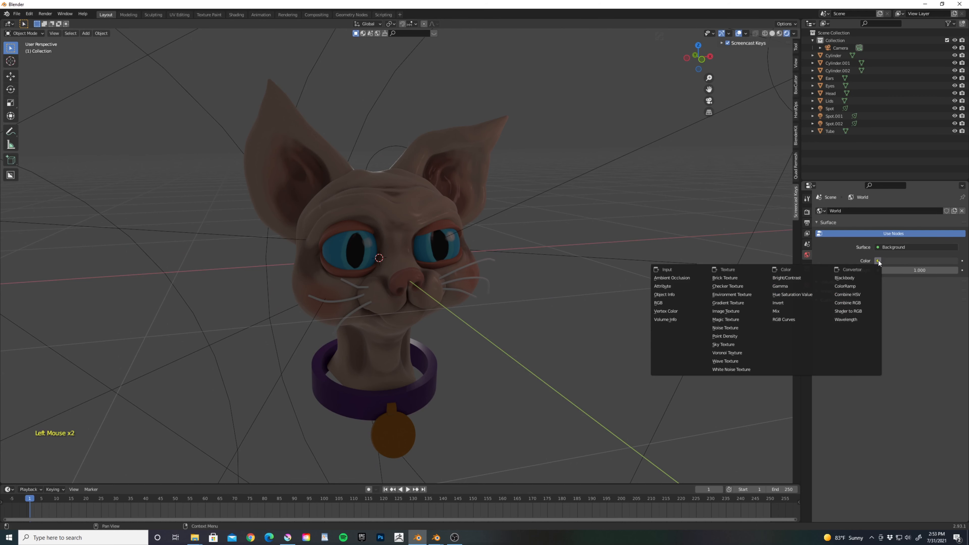
left_click(738, 296)
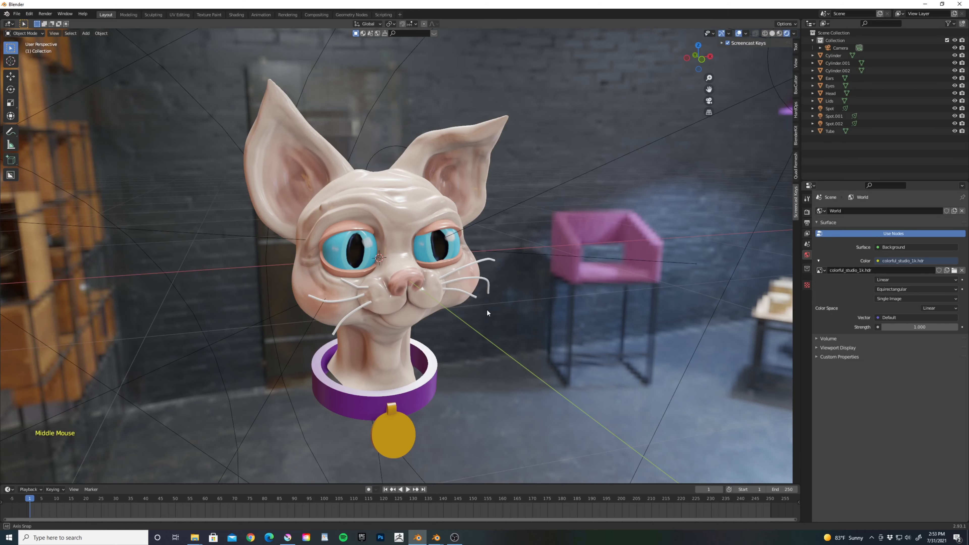
Set the world background strength to 0.100
middle_click_drag(488, 304, 511, 305)
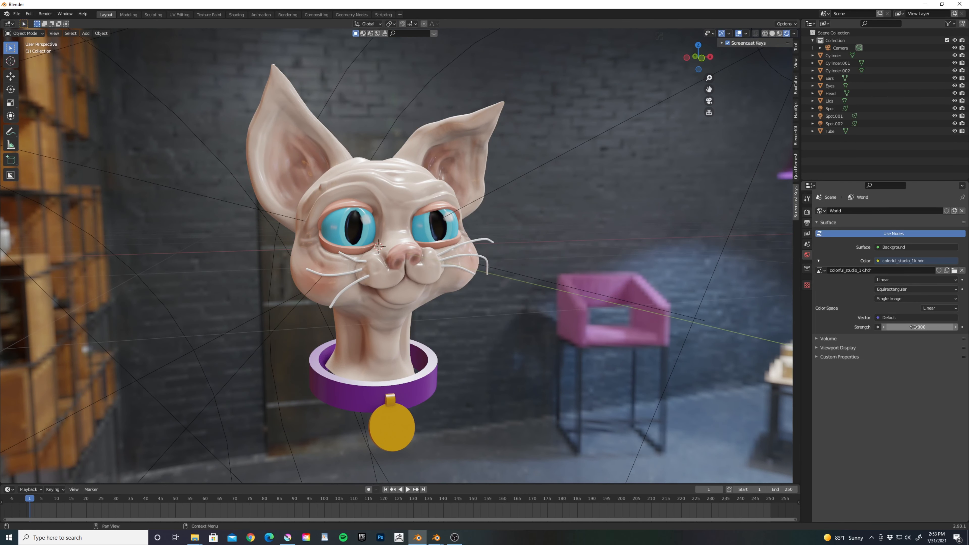
left_click_drag(910, 326, 880, 326)
middle_click_drag(559, 281, 547, 283)
scroll(495, 275, "up", 3)
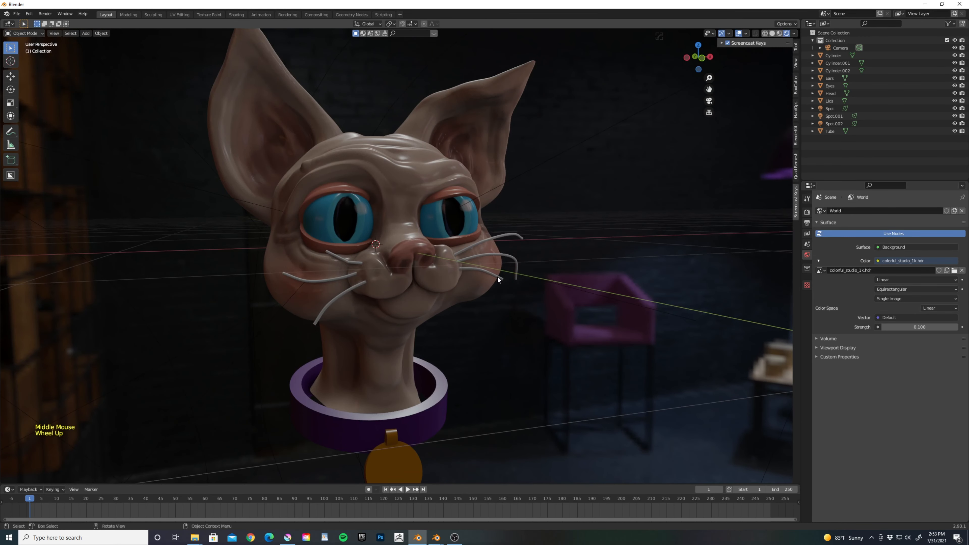
Raise the power of the Spot.001 light to 30.146 W
left_click(833, 116)
scroll(516, 204, "down", 2)
middle_click_drag(516, 205, 508, 206)
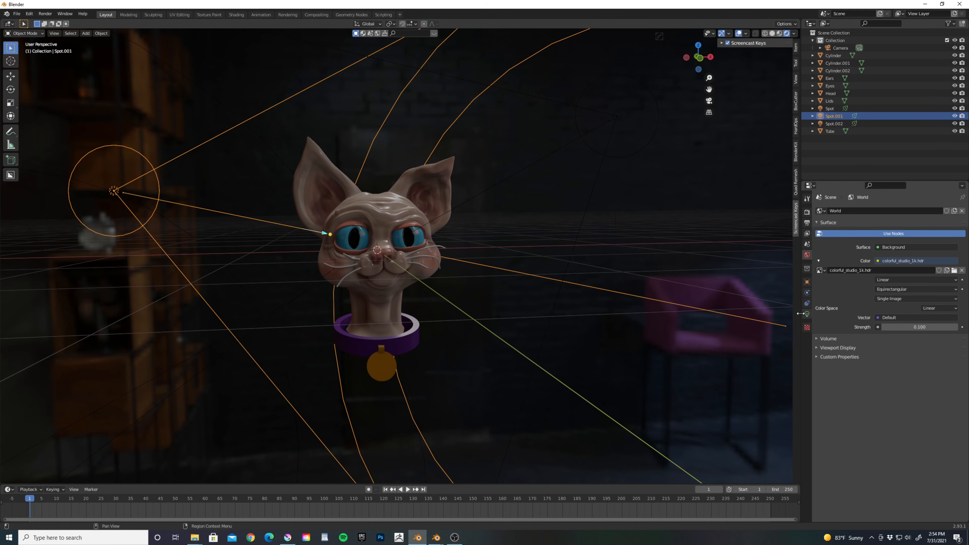
left_click(806, 315)
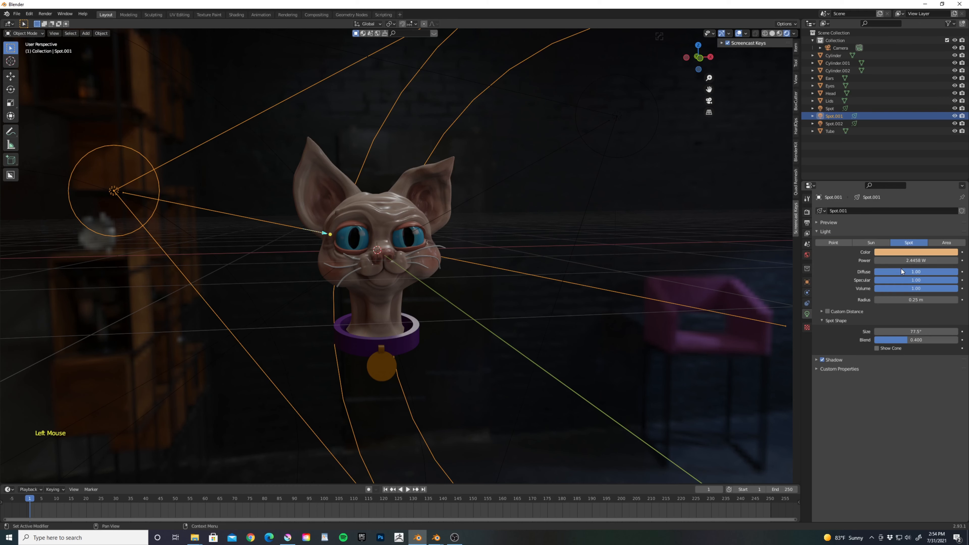
mouse_move(915, 260)
left_mouse_down()
mouse_move(938, 261)
mouse_move(915, 260)
left_mouse_up()
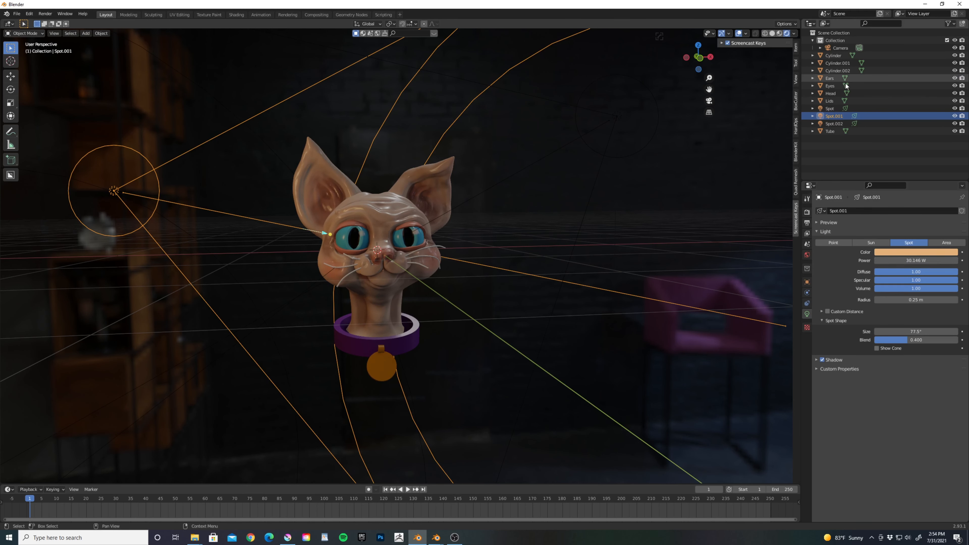
Rename the Spot.002 light as RimLight
left_click(834, 123)
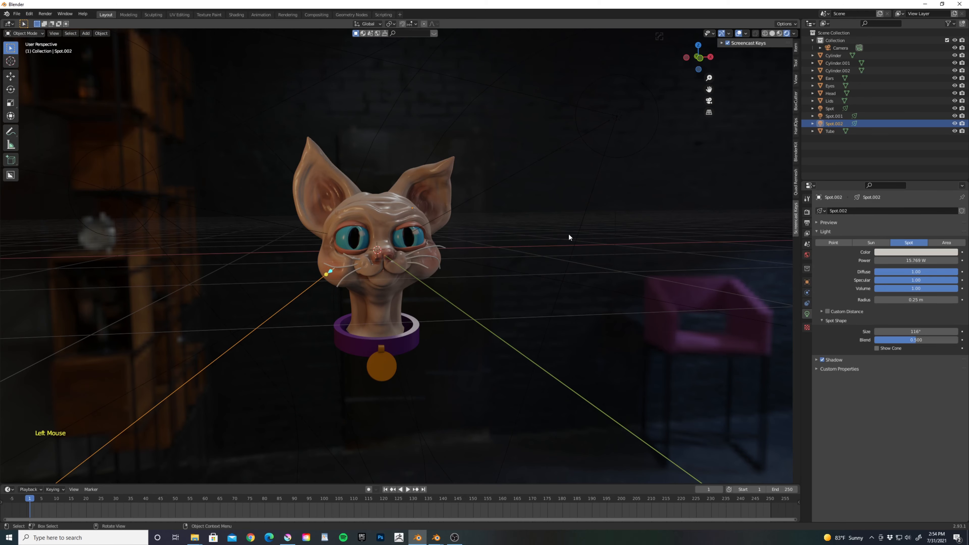
scroll(477, 232, "down", 2)
middle_click_drag(478, 232, 710, 182)
double_click(834, 123)
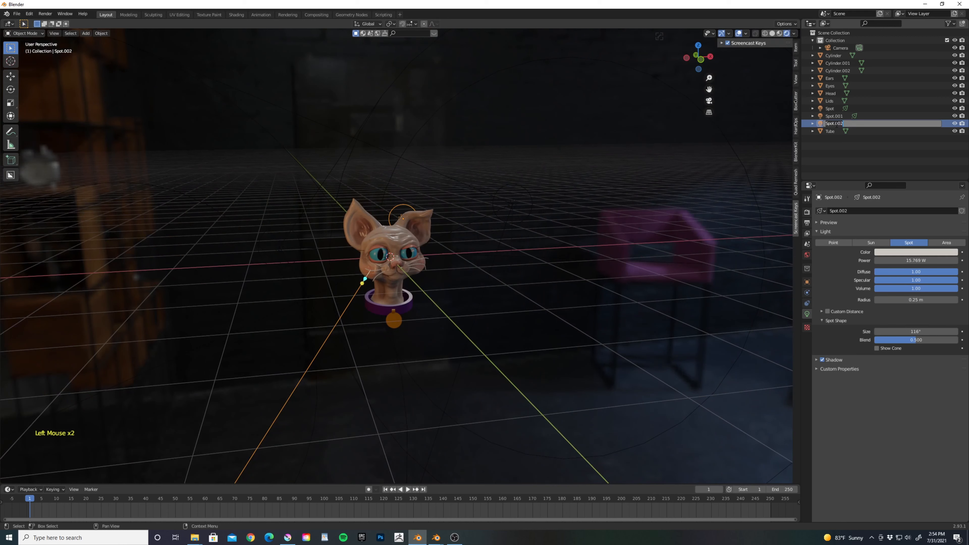
type("RimLight")
key("Return")
Rename the Spot.001 light as FillLight
left_click(836, 125)
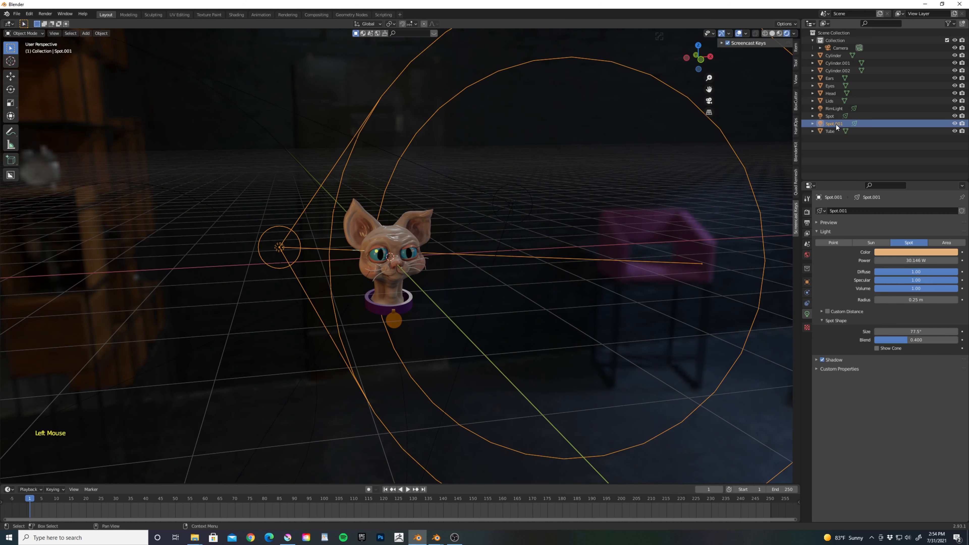
double_click(836, 125)
type("FillLight")
key("Return")
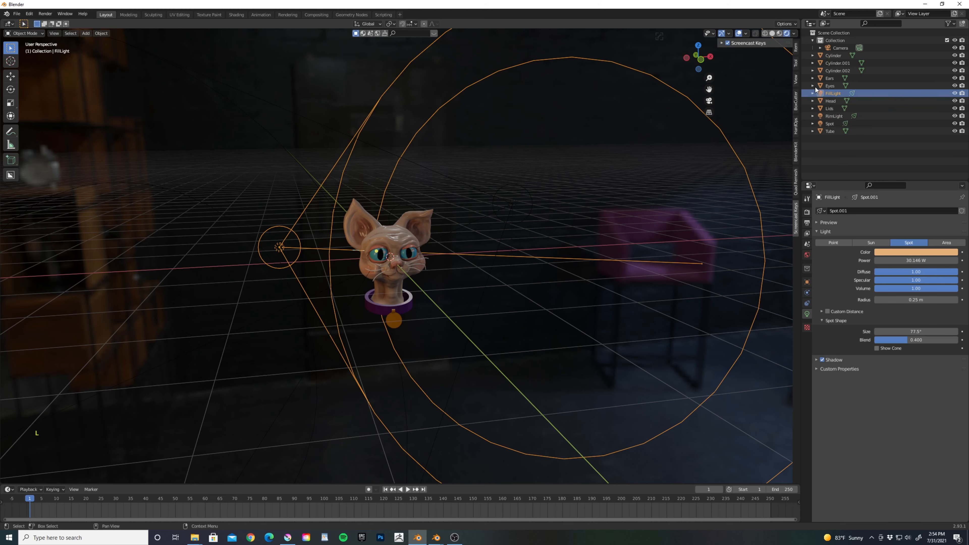
Rename the remaining Spot light as KeyLight
left_click(832, 125)
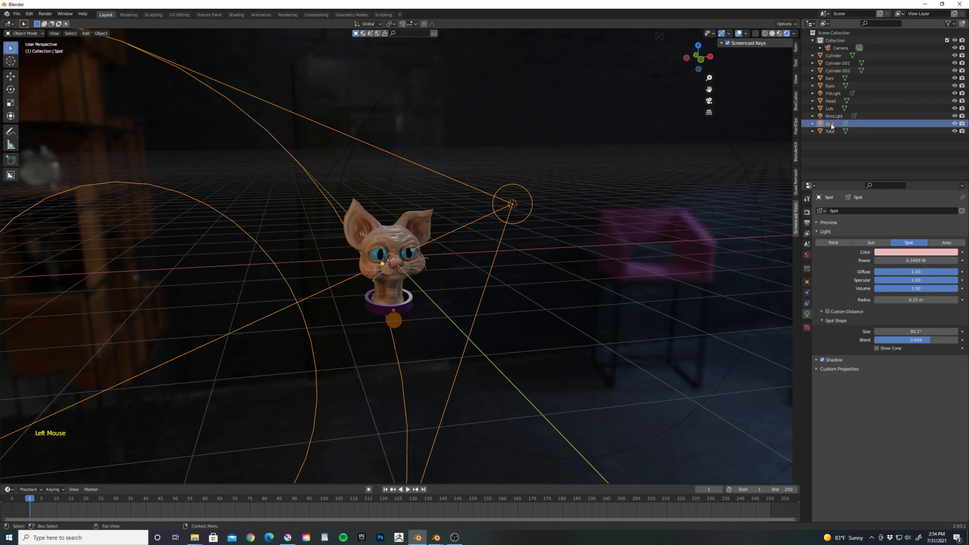
double_click(831, 125)
type("Key")
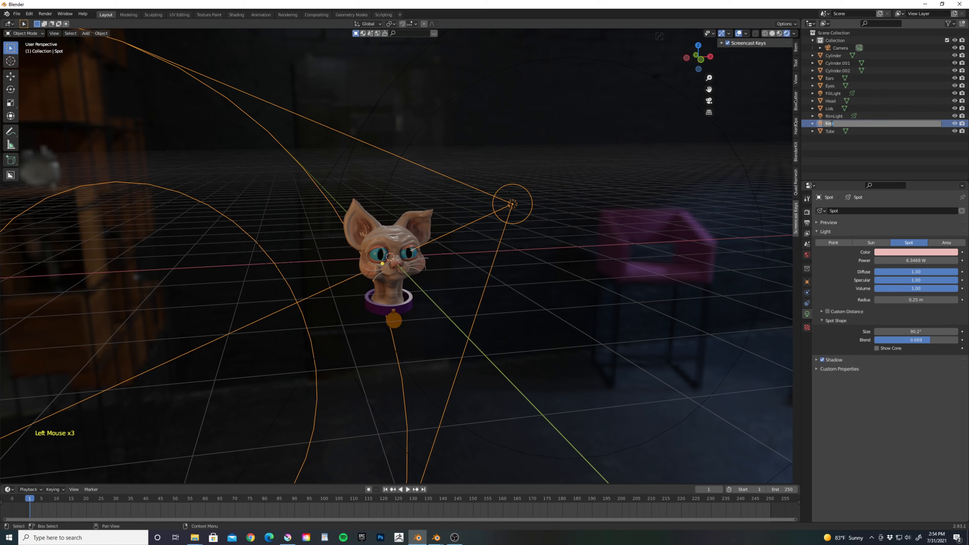
type("Light")
key("Return")
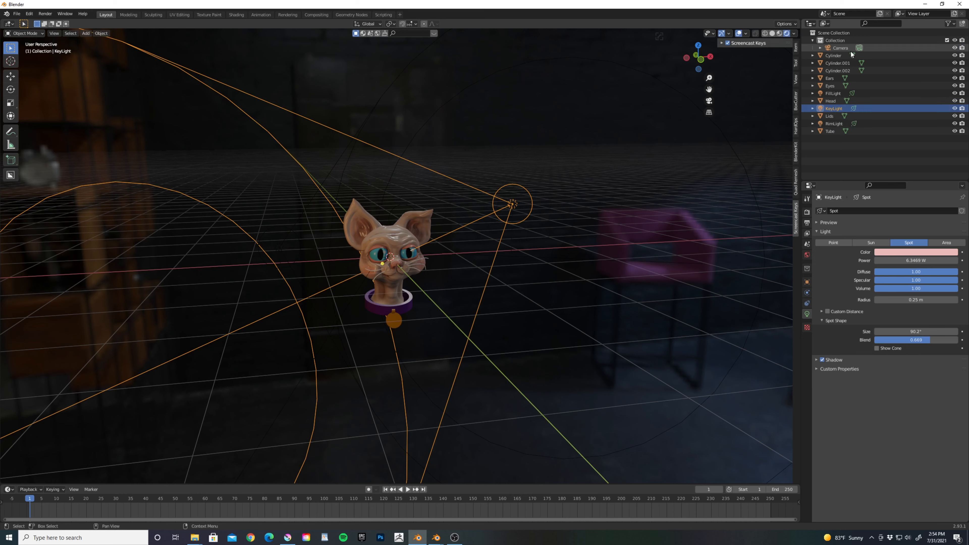
Link KeyLight, RimLight and FillLight to a new collection named lights
left_click(837, 124, "ctrl")
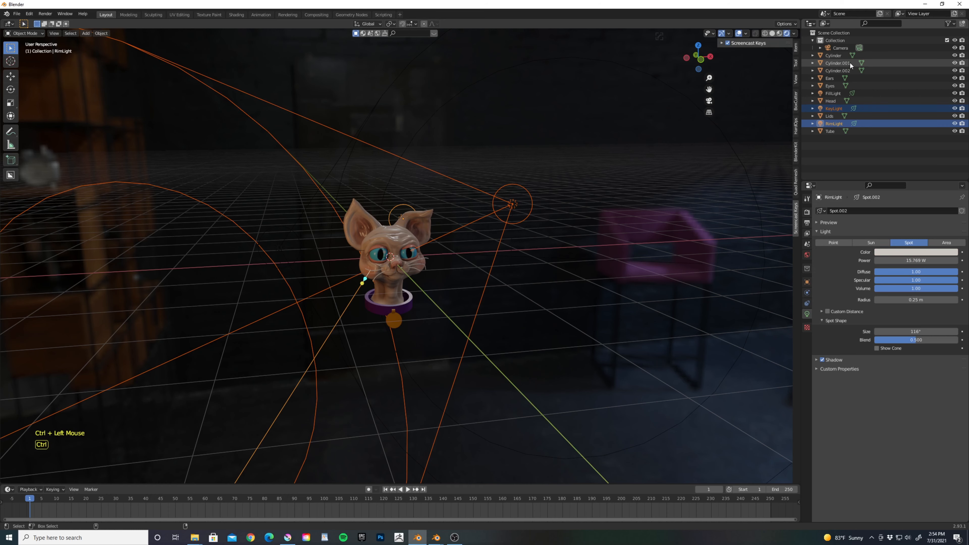
left_click(834, 94, "ctrl")
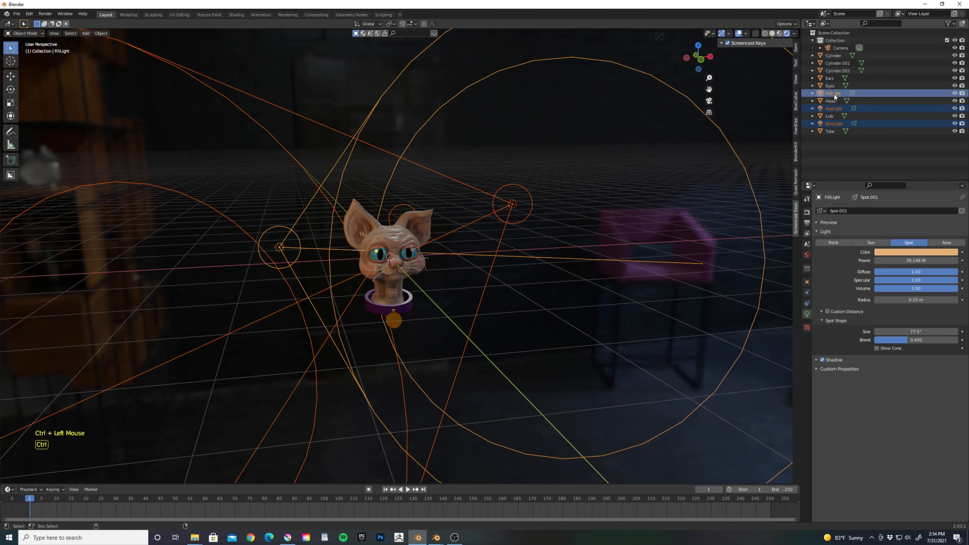
middle_click_drag(648, 155, 634, 166)
key("shift+m")
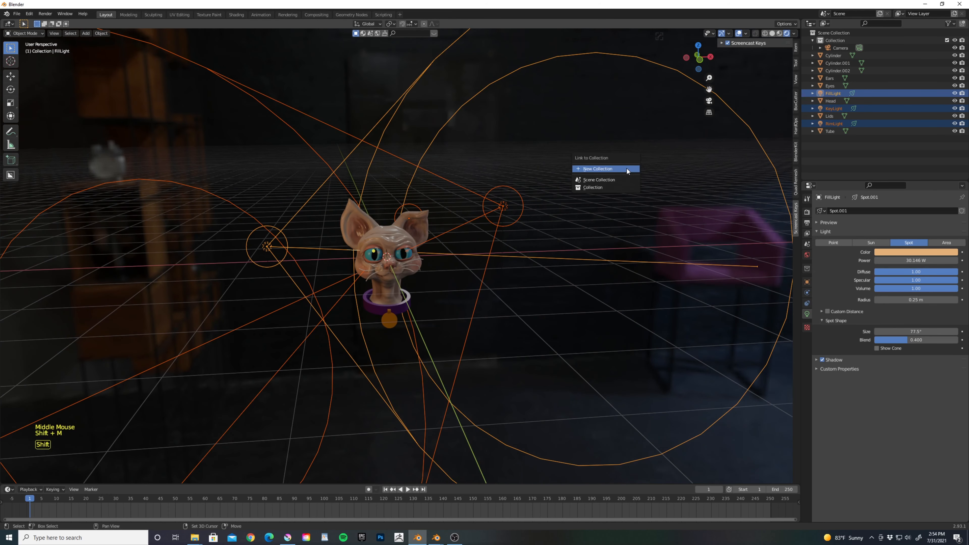
left_click(627, 168)
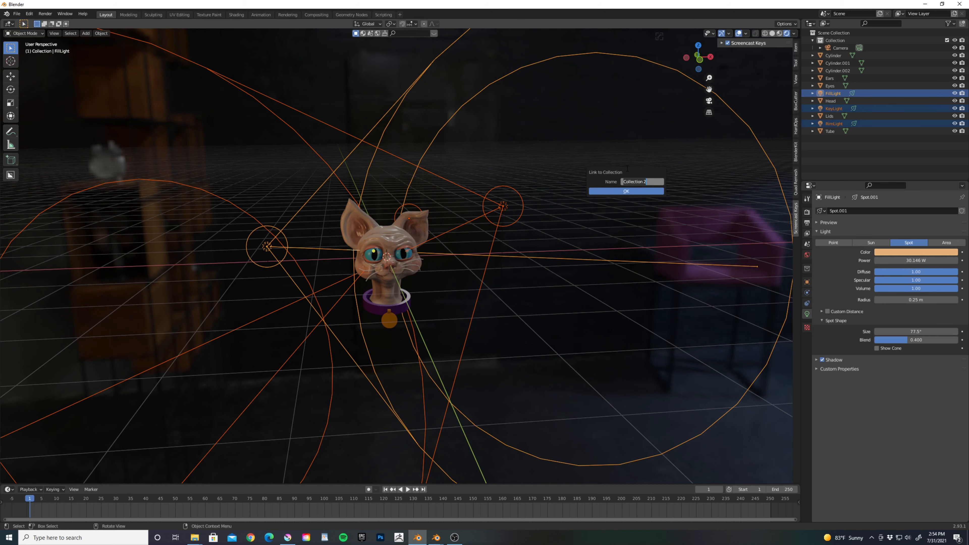
type("lights")
left_click(631, 190)
left_click(630, 189)
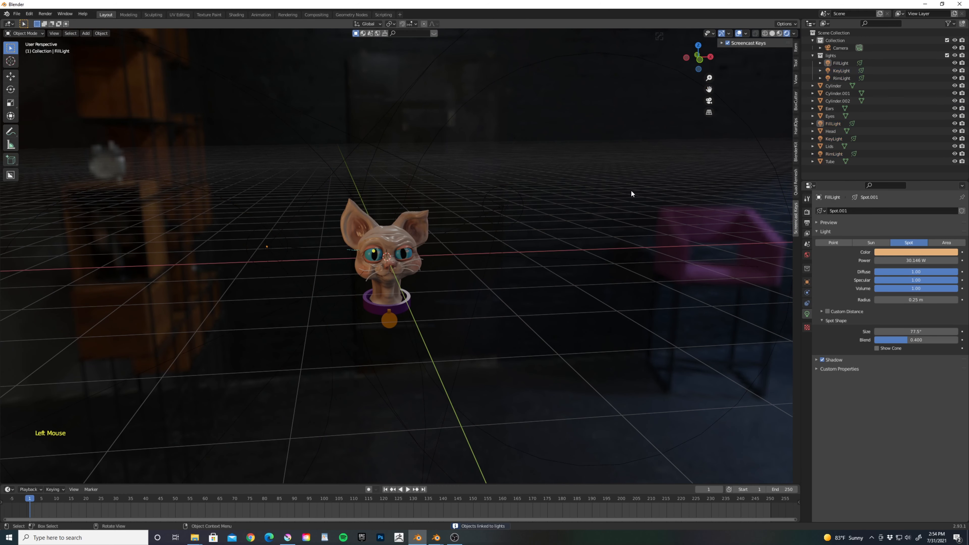
Raise the KeyLight power to 44.647 W
left_click(839, 64)
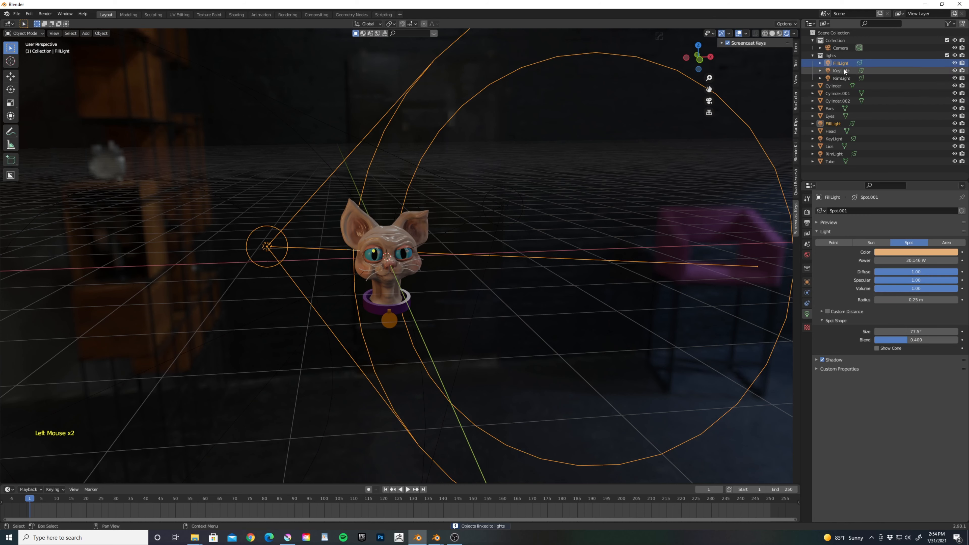
left_click(844, 70)
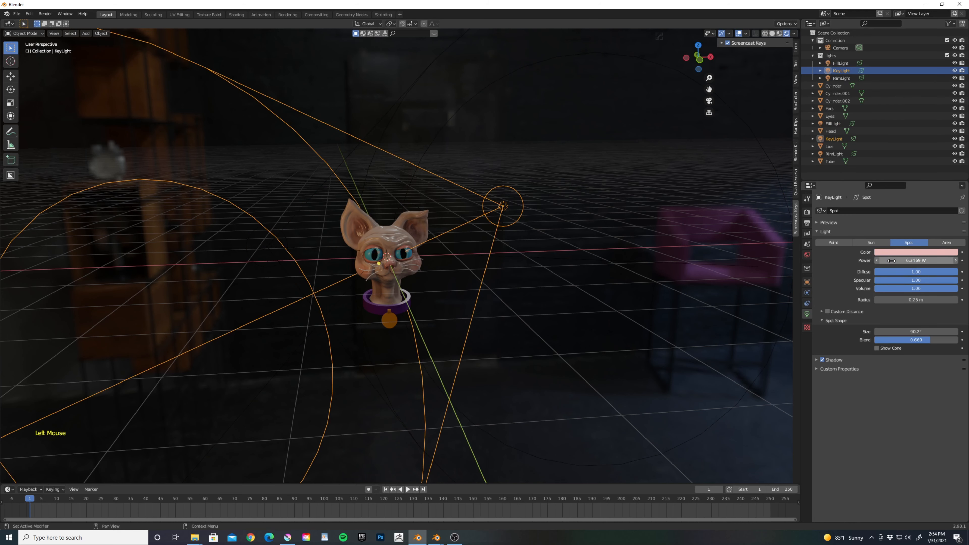
mouse_move(891, 261)
left_mouse_down()
mouse_move(916, 261)
mouse_move(883, 263)
left_mouse_up()
Reduce the FillLight power to 13.846 W
left_click(845, 65)
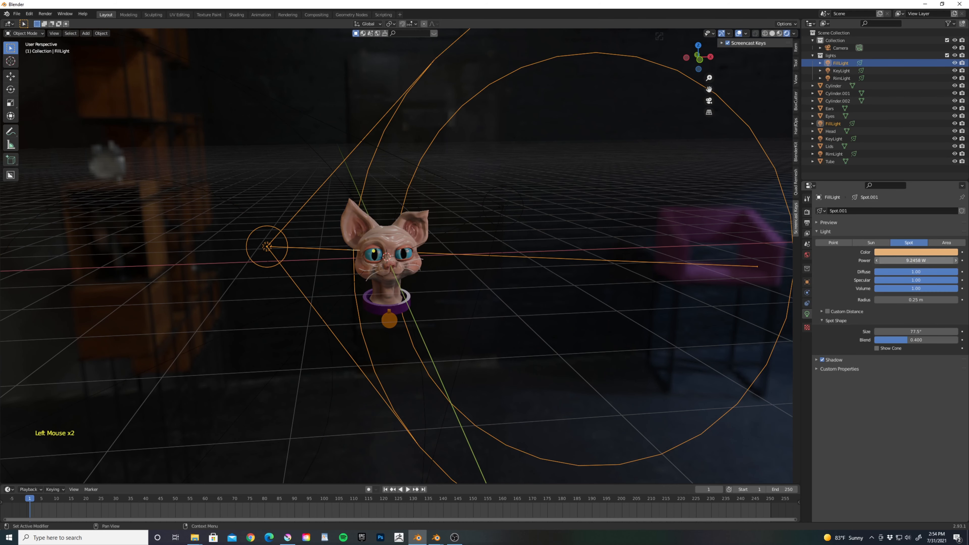
scroll(473, 221, "up", 2)
middle_click_drag(465, 227, 480, 219)
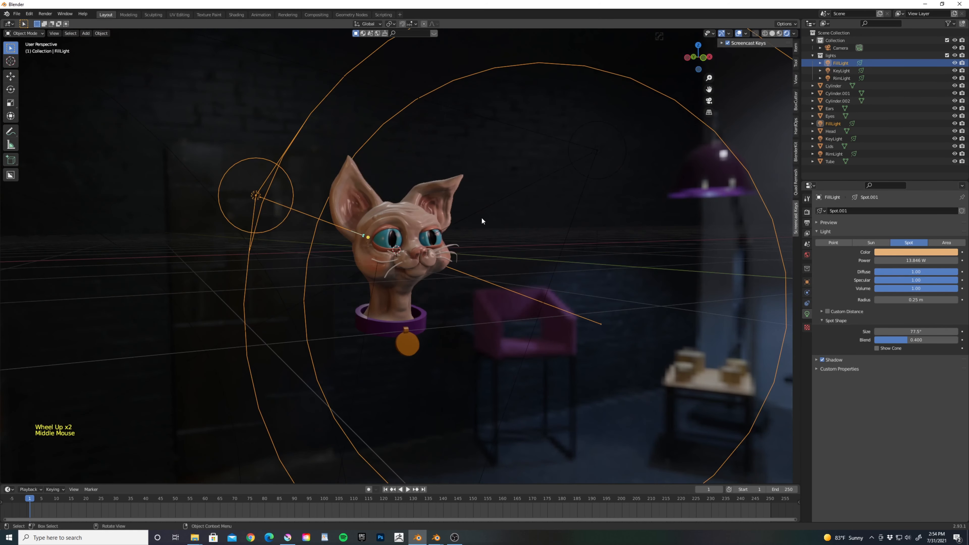
Change the FillLight colour to a bright blue
scroll(549, 249, "up", 2)
left_click(902, 252)
left_click_drag(919, 180, 924, 173)
left_click_drag(927, 169, 928, 161)
middle_click_drag(642, 210, 633, 209)
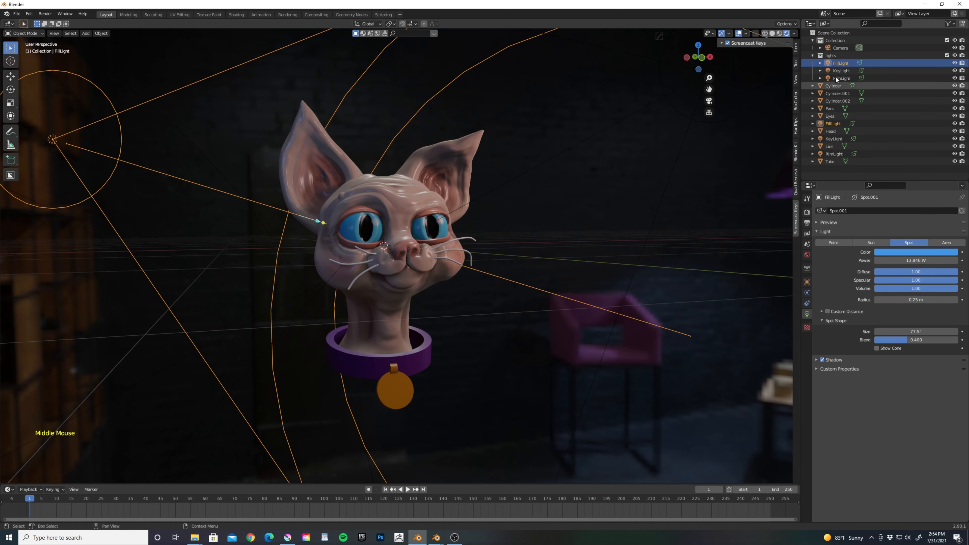
Set the KeyLight power to 67.647 W and its colour to a pale orange
left_click(839, 71)
left_click(899, 253)
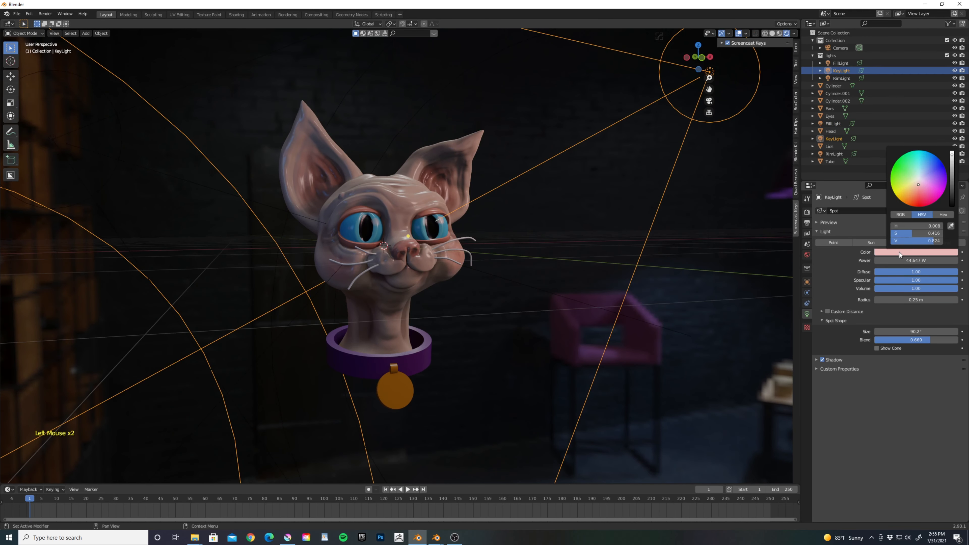
mouse_move(900, 261)
left_mouse_down()
mouse_move(927, 260)
mouse_move(900, 260)
left_mouse_up()
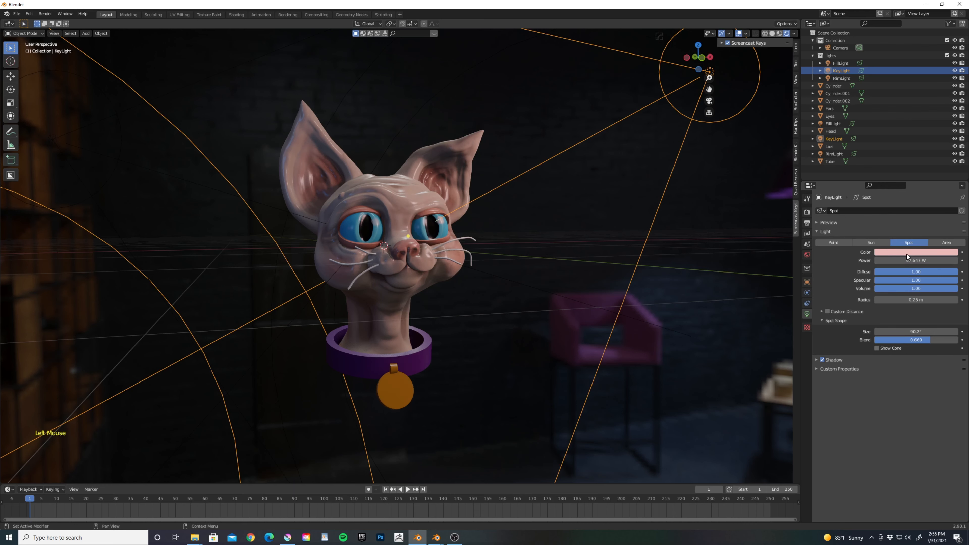
left_click(907, 253)
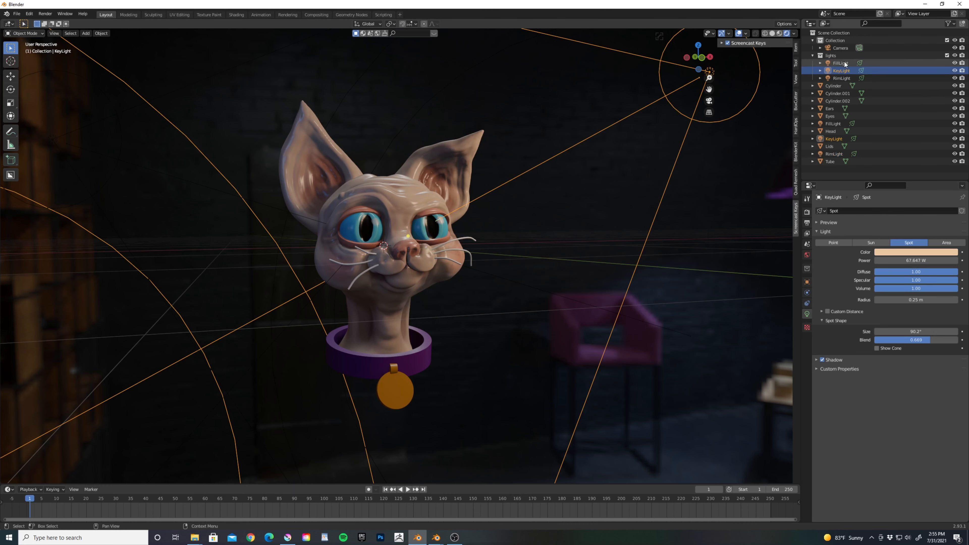
Give the RimLight a pale yellow colour at full brightness and raise its power to 509.07 W
left_click(841, 78)
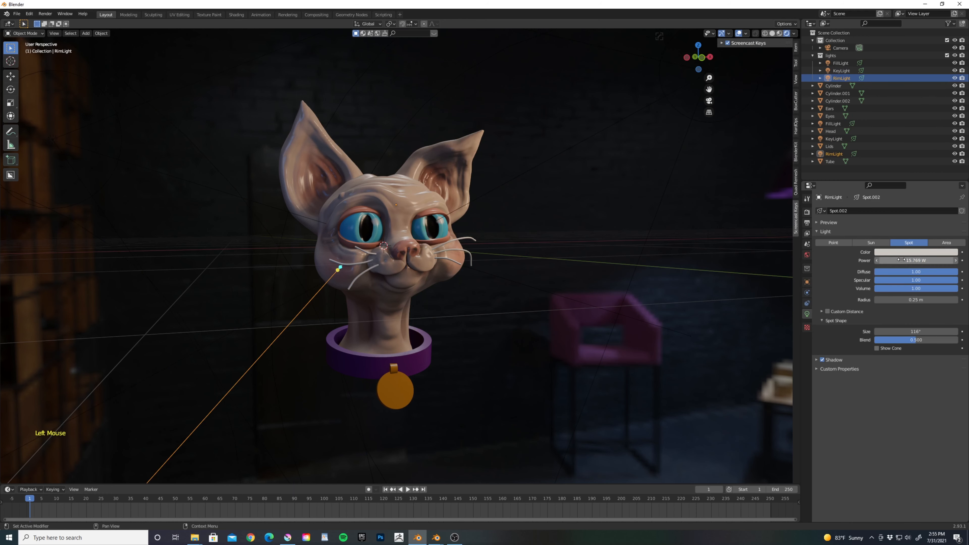
left_click(903, 252)
left_click(897, 193)
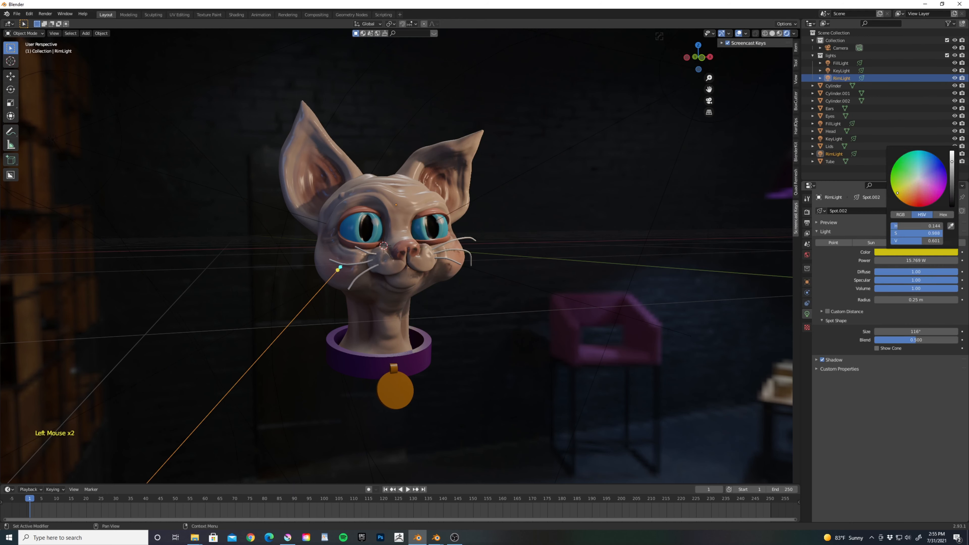
left_click_drag(897, 193, 901, 188)
left_click_drag(951, 162, 951, 152)
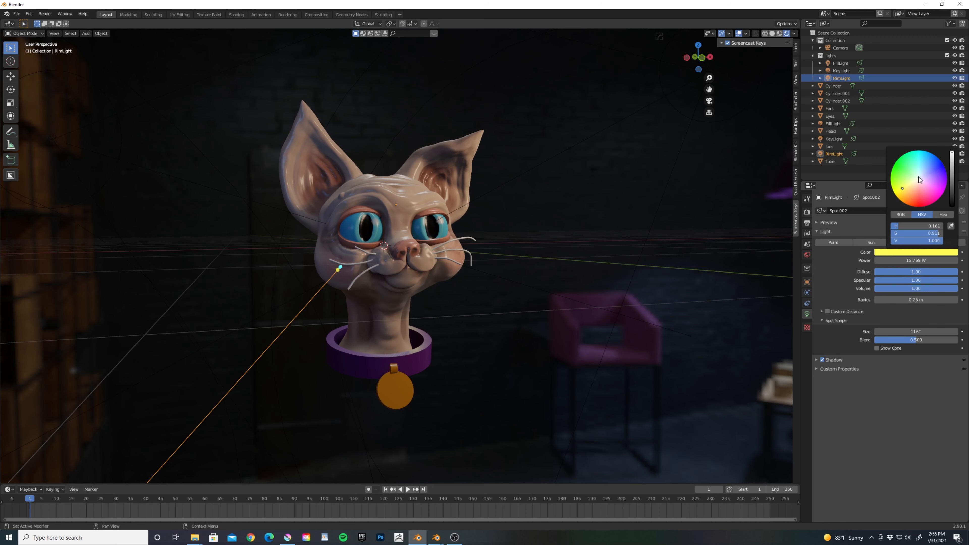
left_click(913, 191)
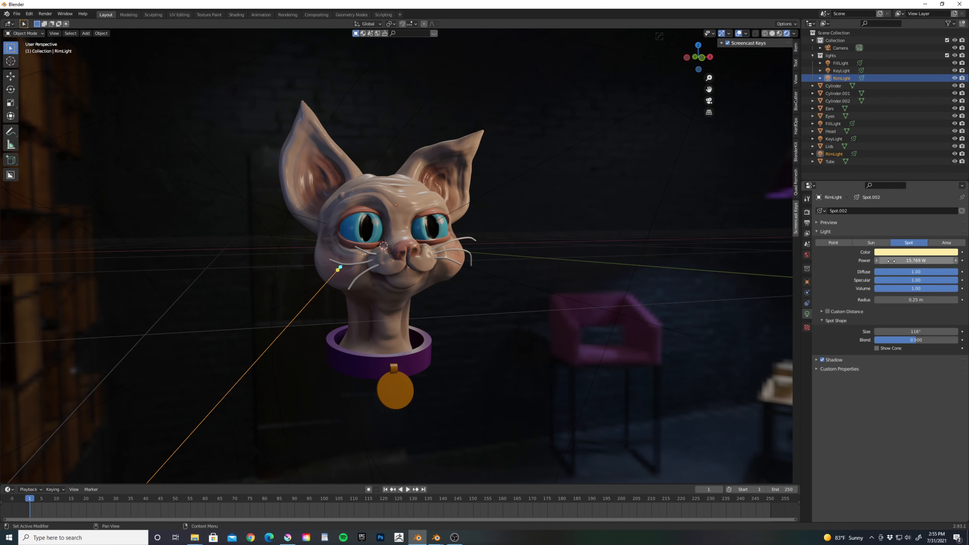
left_click_drag(915, 260, 946, 260)
Move the RimLight across behind the cat's head to the FillLight side at ear height, and rotate it towards the head
scroll(435, 220, "down", 3)
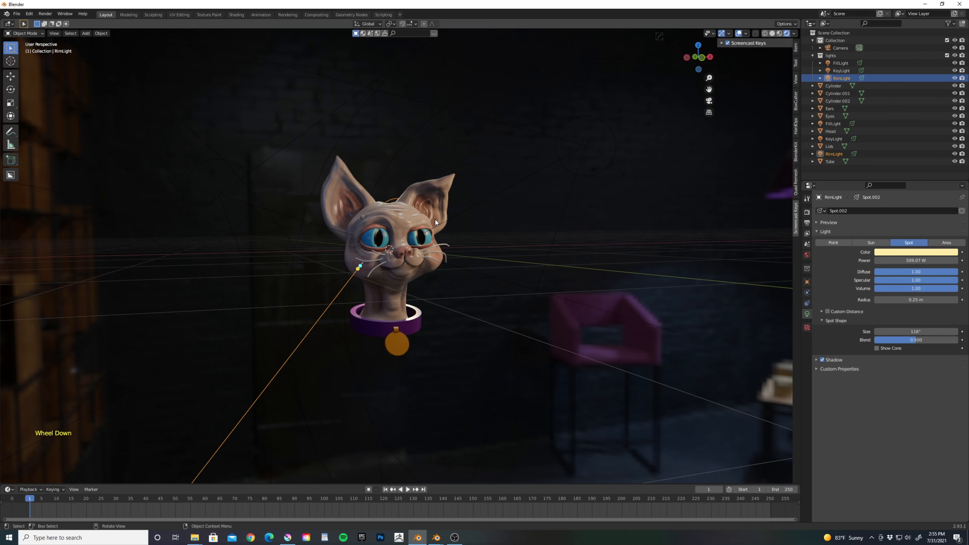
middle_click_drag(435, 219, 350, 267)
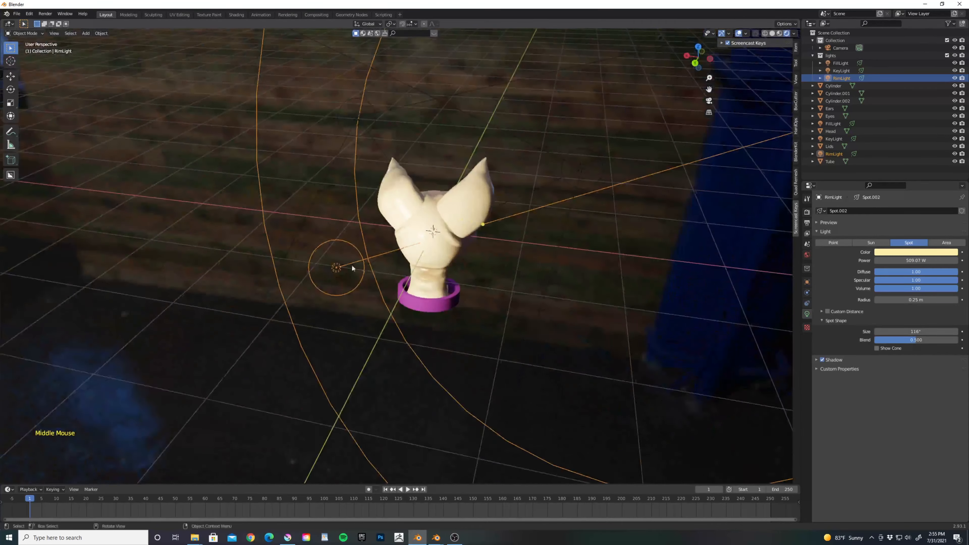
left_click(338, 267)
left_click(338, 267)
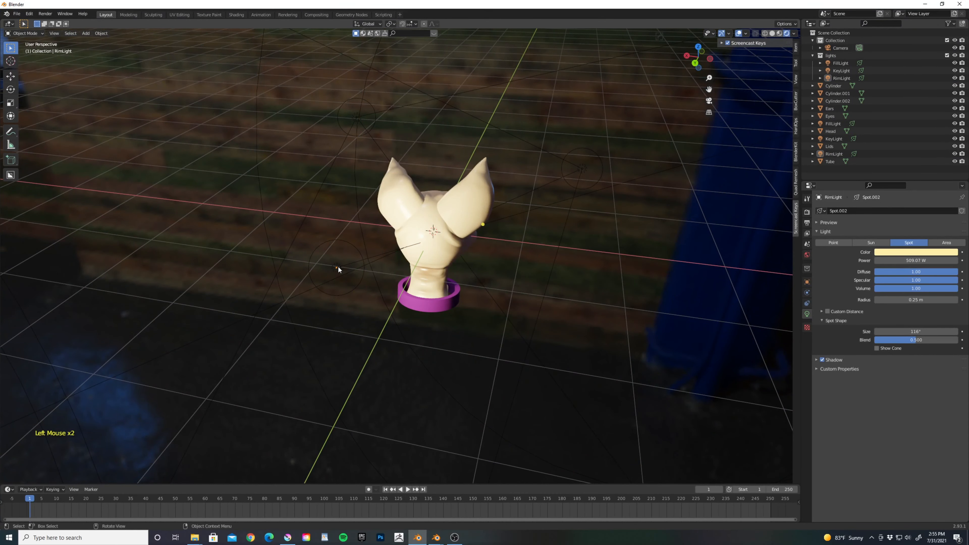
left_click(338, 267)
key("space")
key("g")
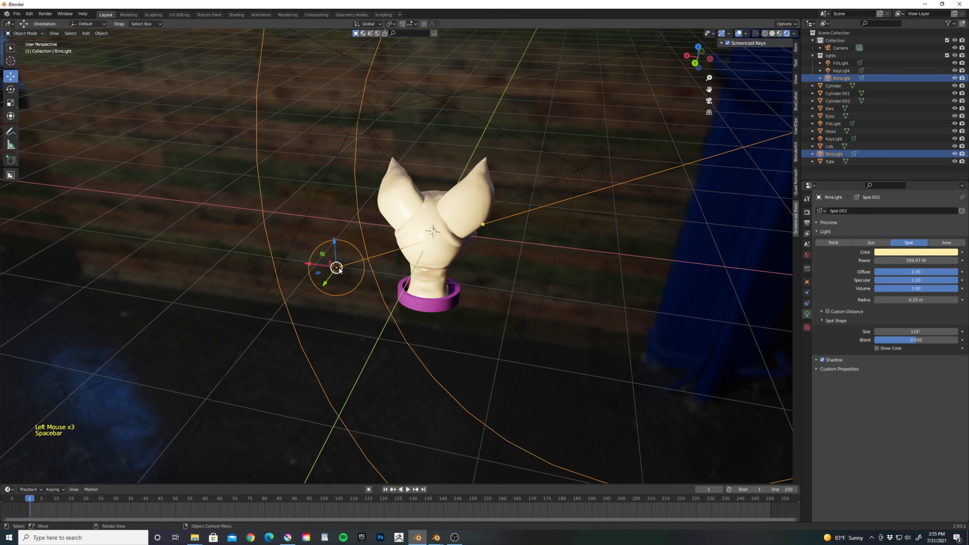
left_click_drag(314, 266, 464, 286)
key("space")
key("r")
key("space")
key("g")
middle_click_drag(464, 285, 415, 271)
scroll(469, 227, "up", 3)
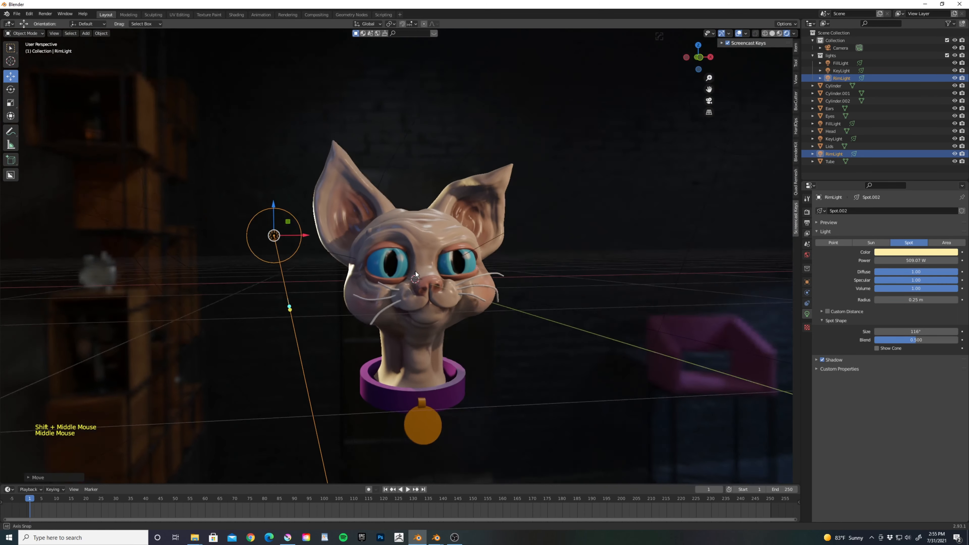
Look through the scene camera and set its focal length to 75 mm
left_click(840, 47)
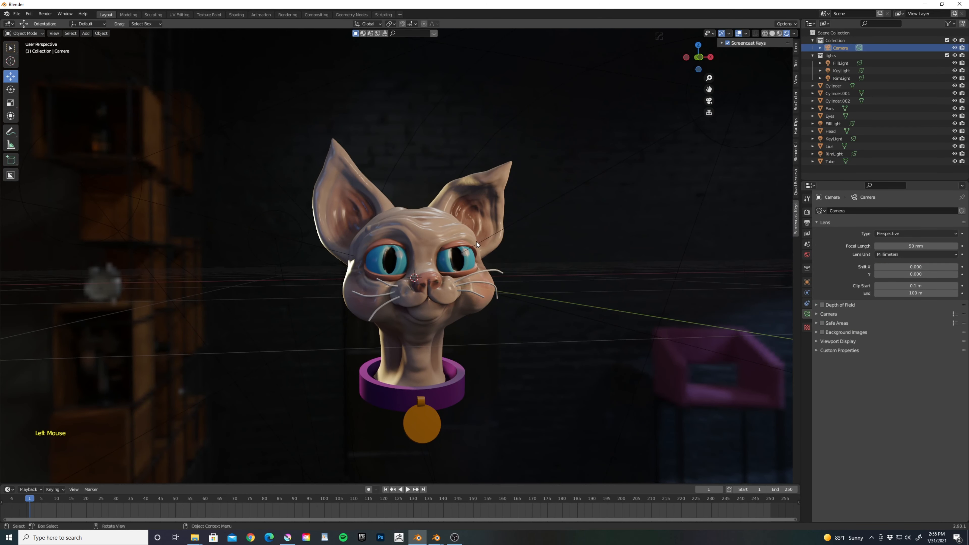
key("KP_0")
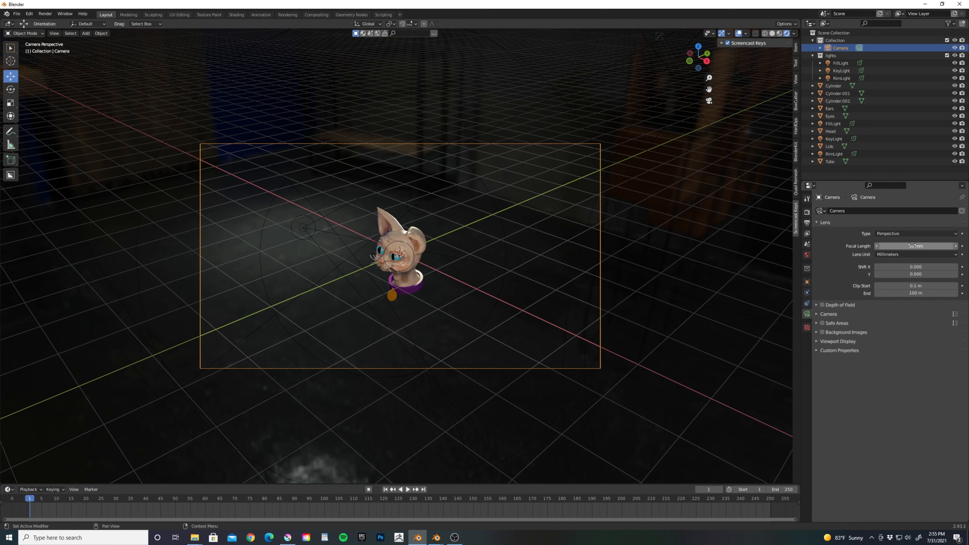
left_click(908, 246)
type("75")
key("Return")
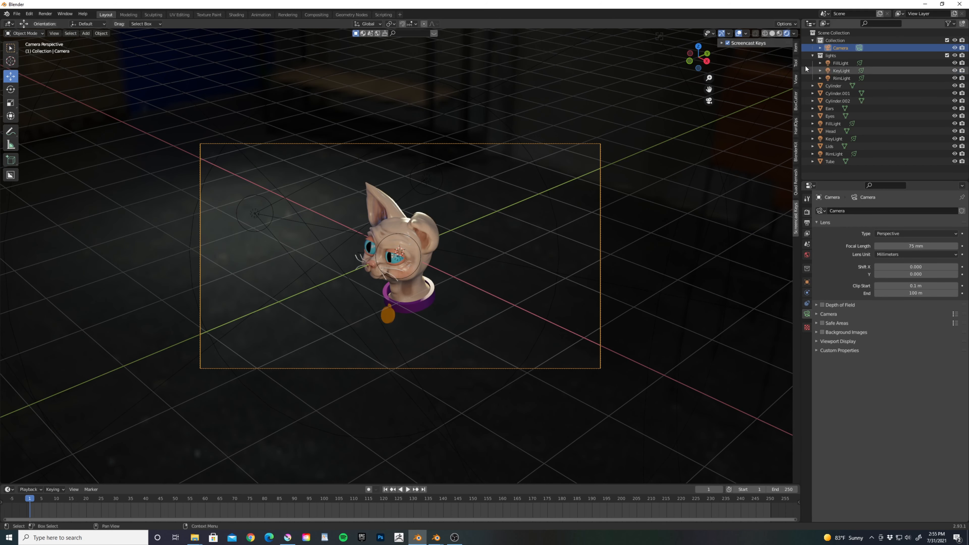
Lock the camera to the view and reframe it closer on the cat's face in a three-quarter angle
left_click(796, 80)
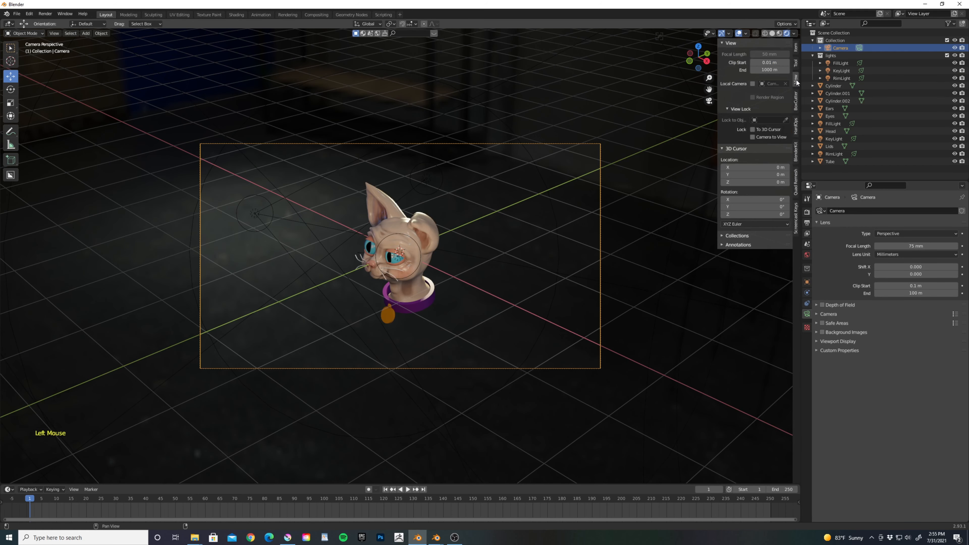
left_click(753, 137)
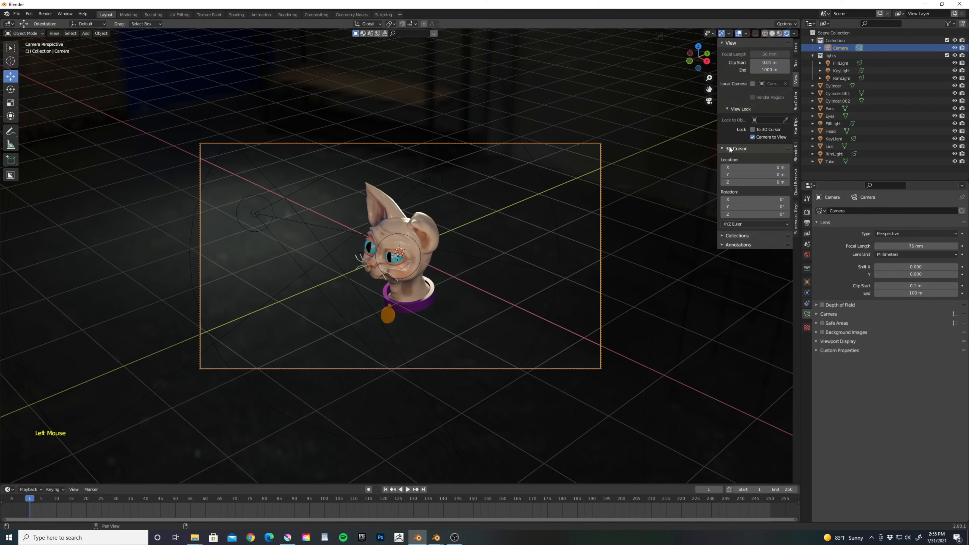
middle_click_drag(427, 265, 471, 252)
scroll(487, 249, "up", 1)
scroll(454, 263, "up", 2)
Set the render resolution to 2048 by 2048 px
left_click(807, 224)
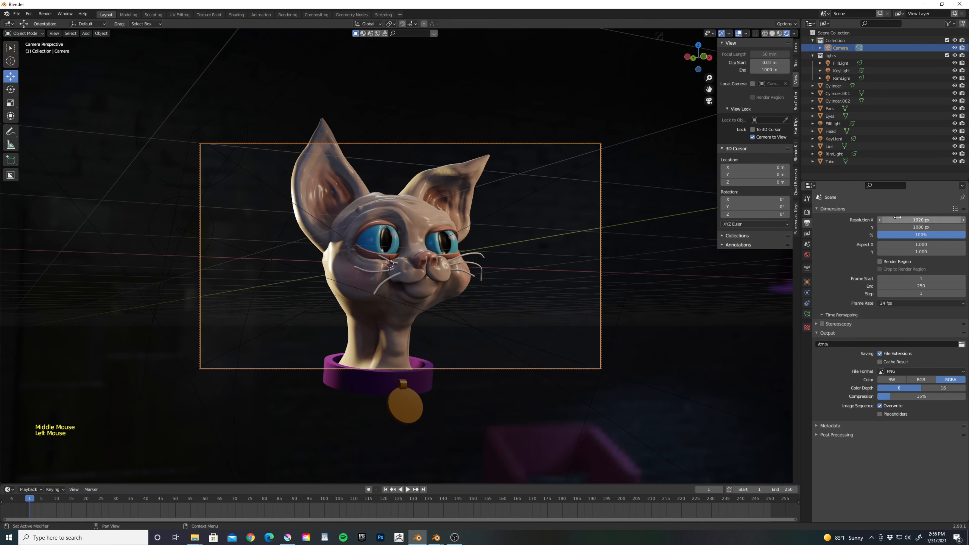
double_click(913, 220)
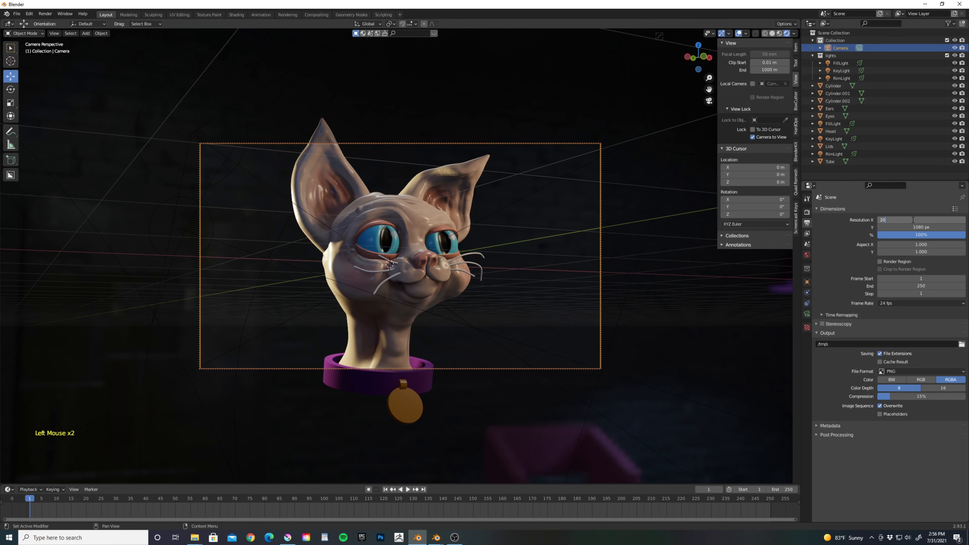
type("2048")
key("Tab")
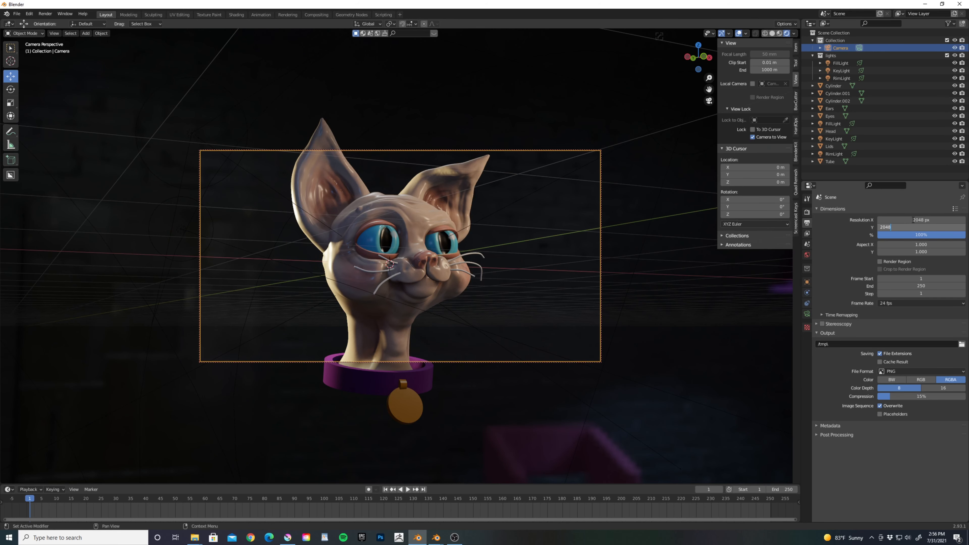
key("Return")
Reframe the camera so the whole bust, from ear tips to collar tag, fits inside the square frame
scroll(450, 296, "up", 2)
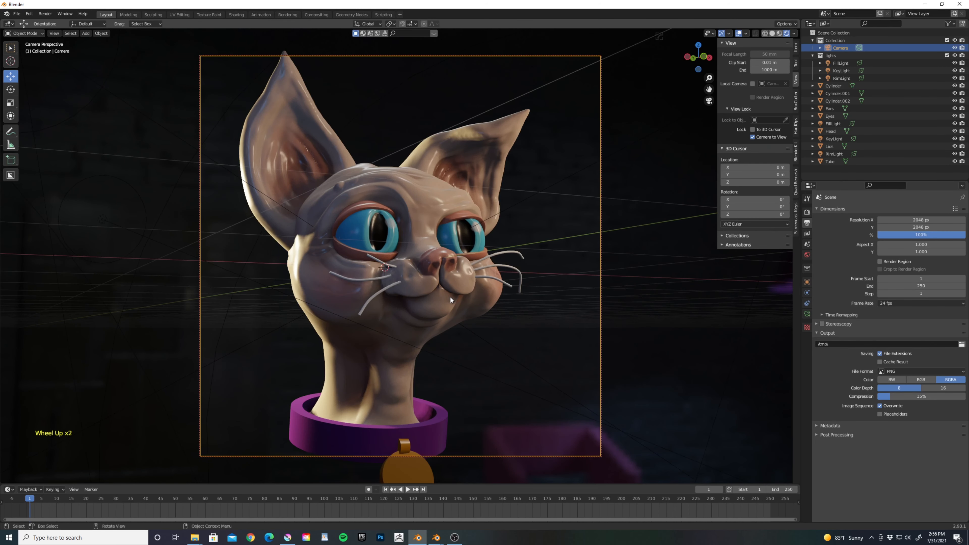
scroll(450, 297, "down", 1)
middle_click_drag(451, 290, 464, 277)
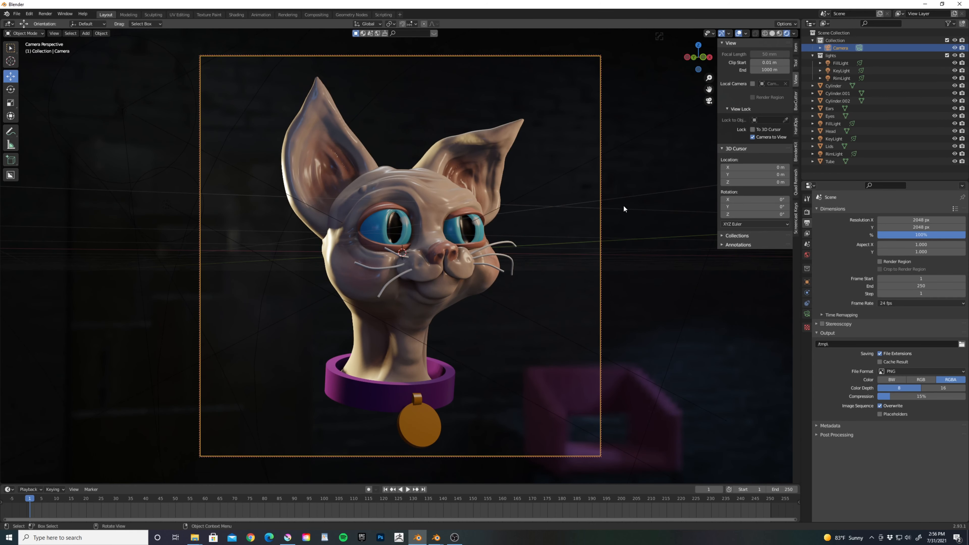
Hide the floor grid and the X and Y axis lines in the viewport, and deselect the camera
left_click(746, 34)
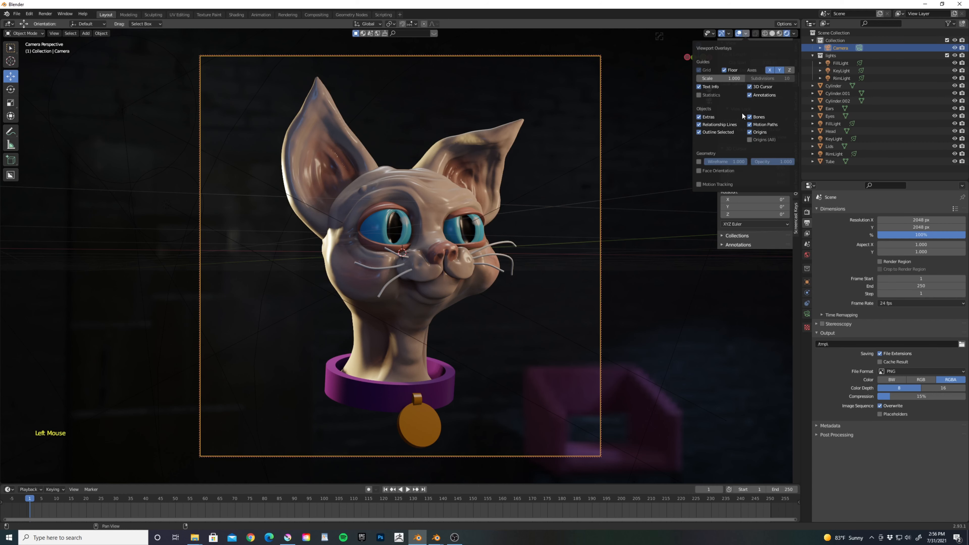
left_click(725, 70)
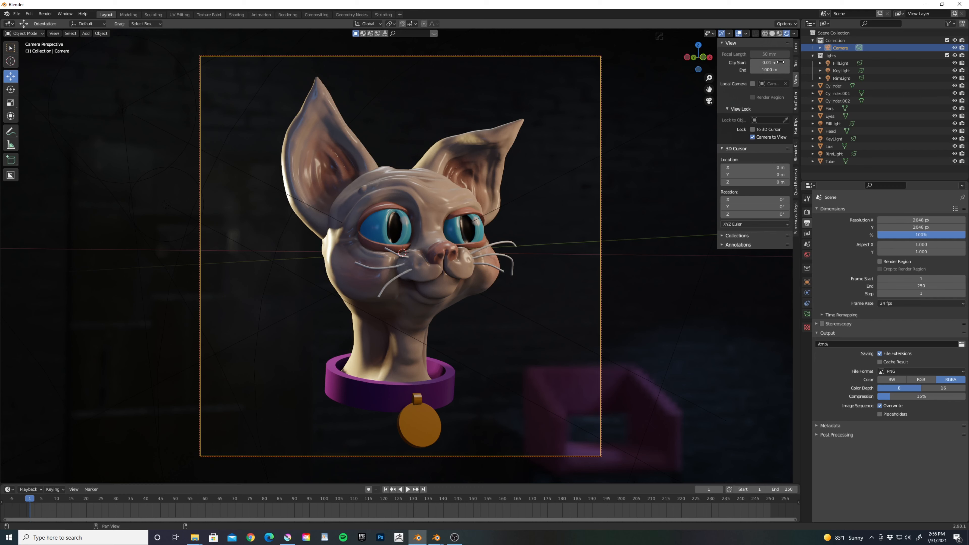
left_click(746, 34)
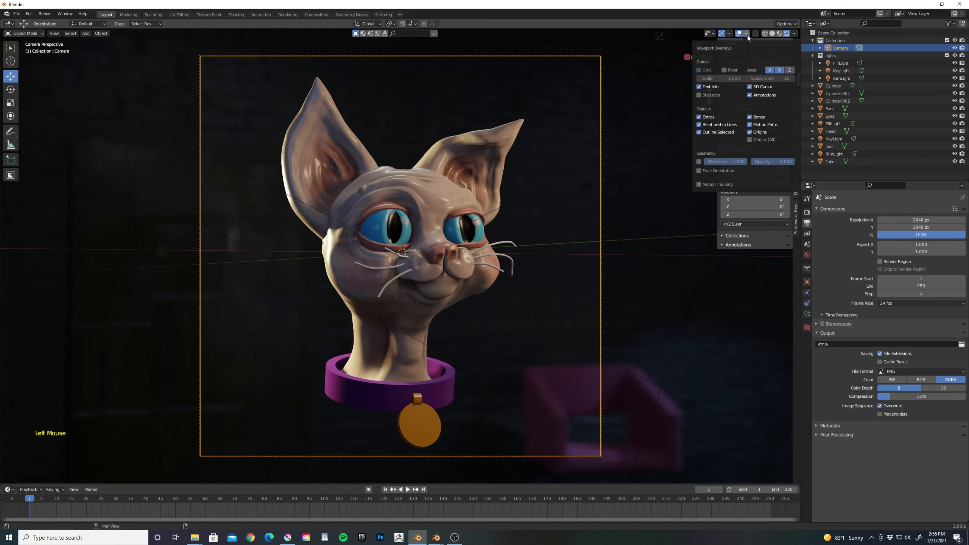
left_click(778, 71)
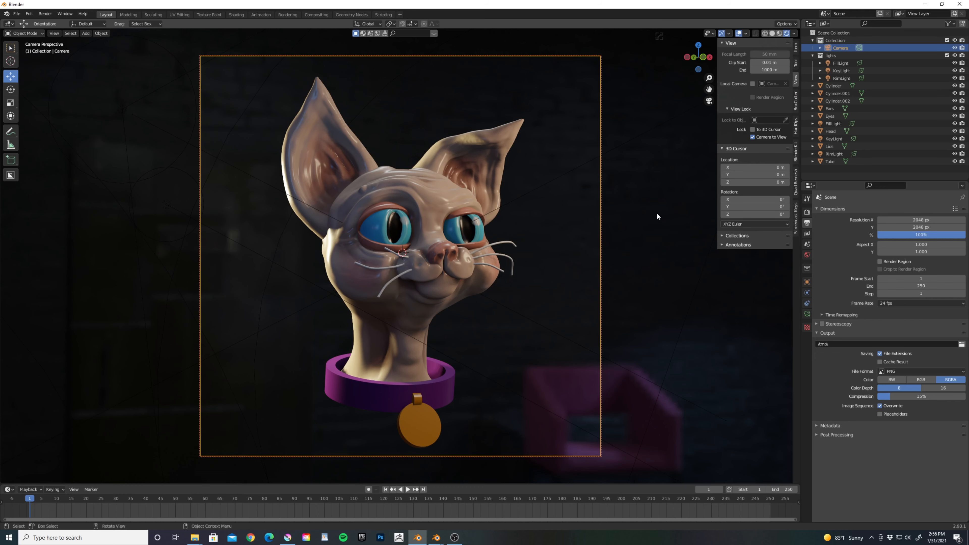
left_click(556, 284)
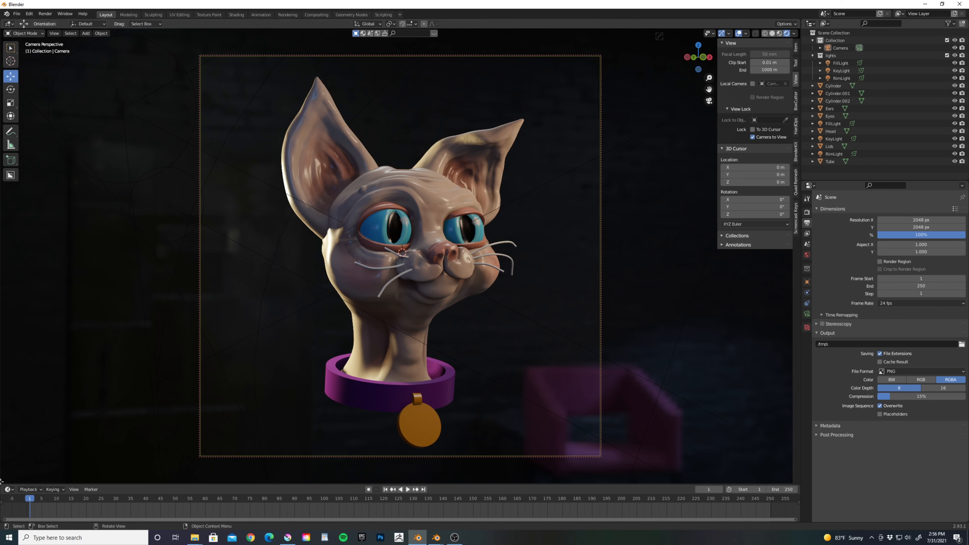
Rename the head's material M_Skin and set its Roughness to 0.442
left_click(342, 275)
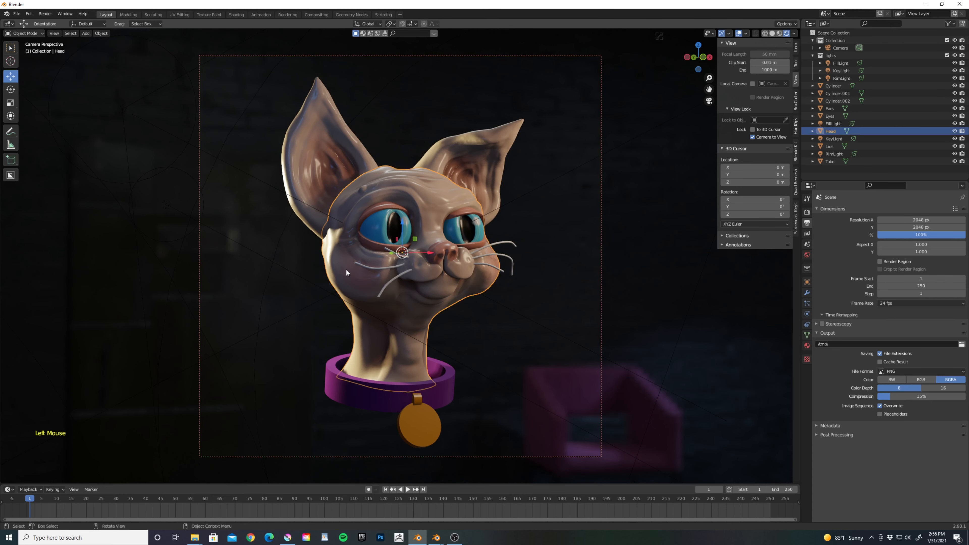
left_click(806, 346)
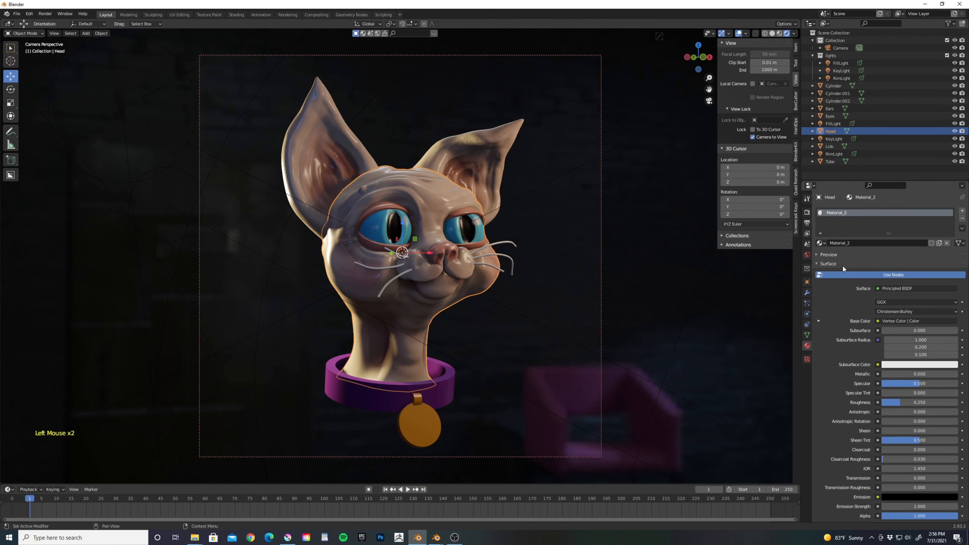
left_click(855, 243)
type("M")
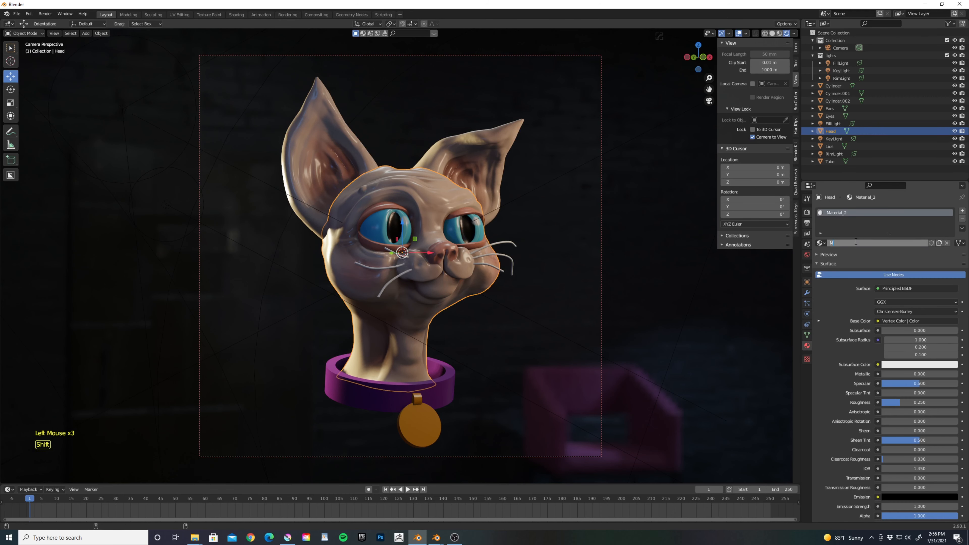
type("_Skin")
key("Return")
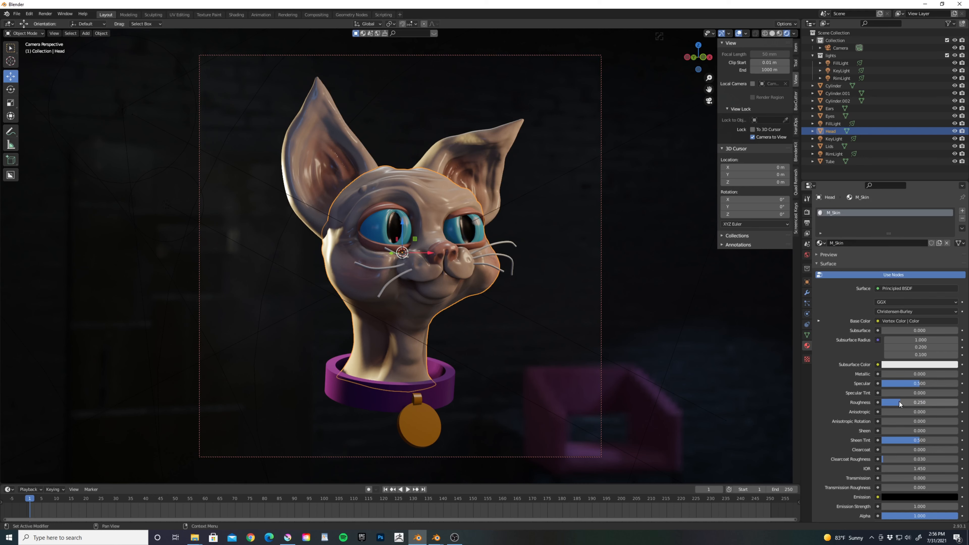
left_click_drag(899, 403, 913, 404)
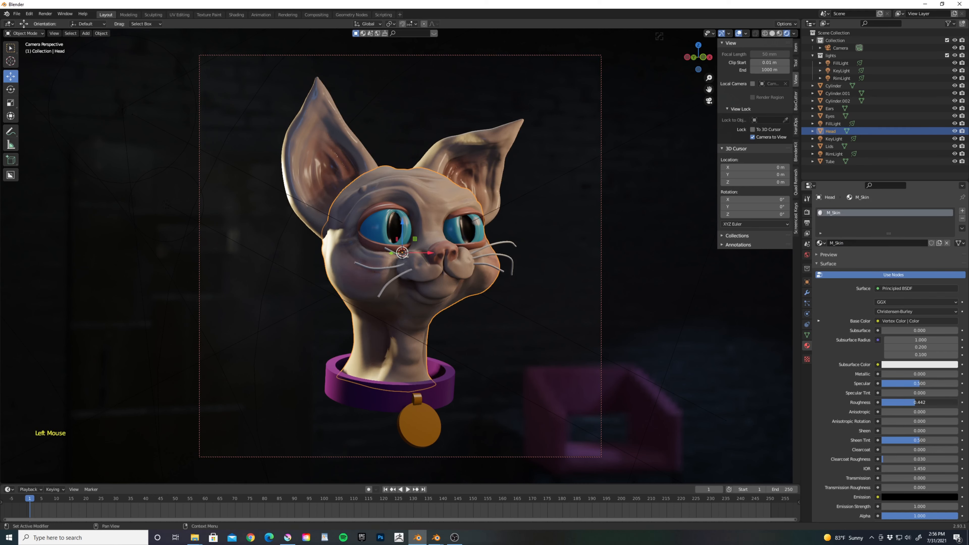
Assign the M_Skin material to the ears and the eyelids
left_click(474, 144)
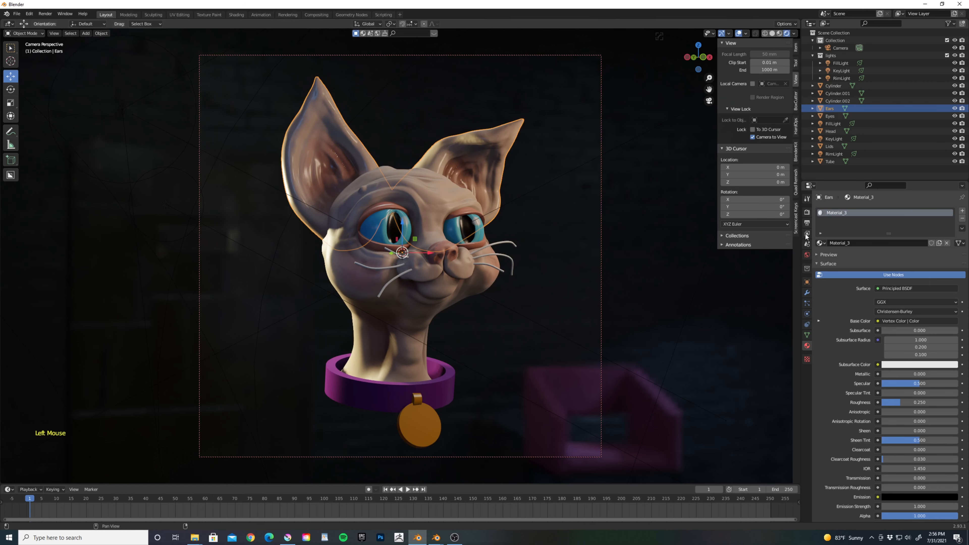
left_click(821, 242)
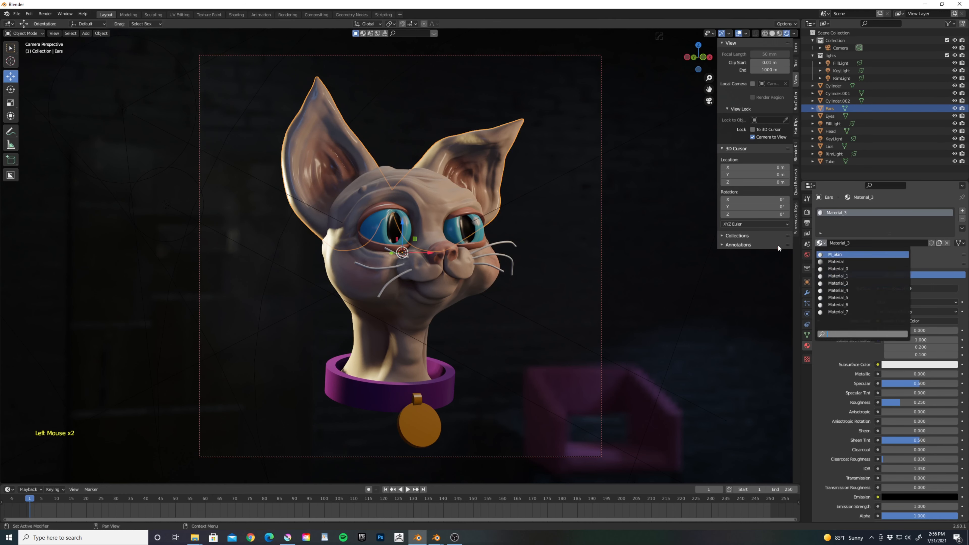
left_click(834, 255)
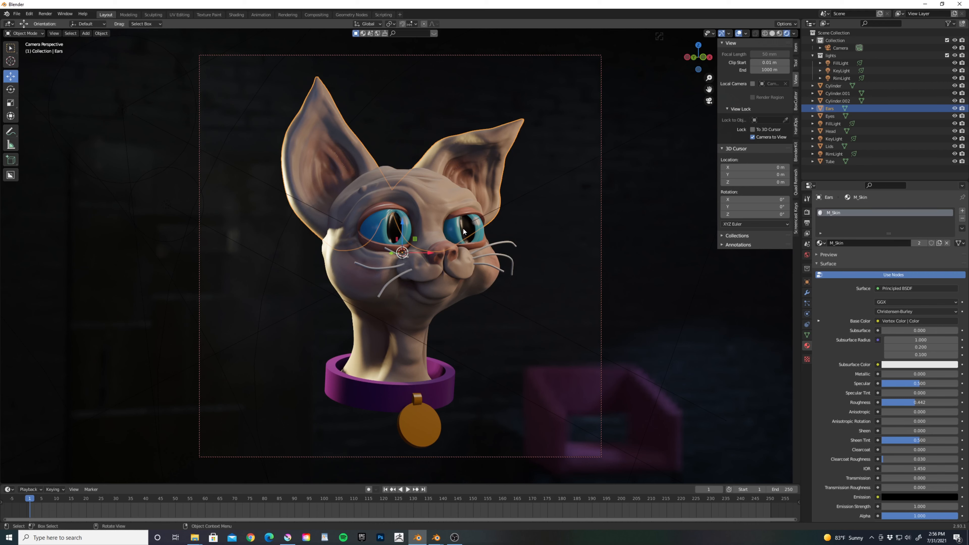
left_click(470, 215)
left_click(470, 215)
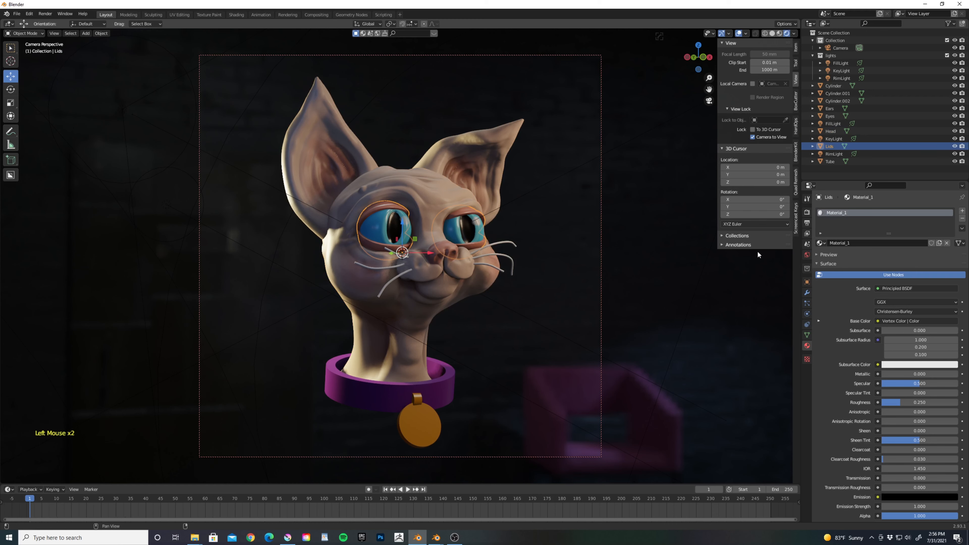
left_click(820, 242)
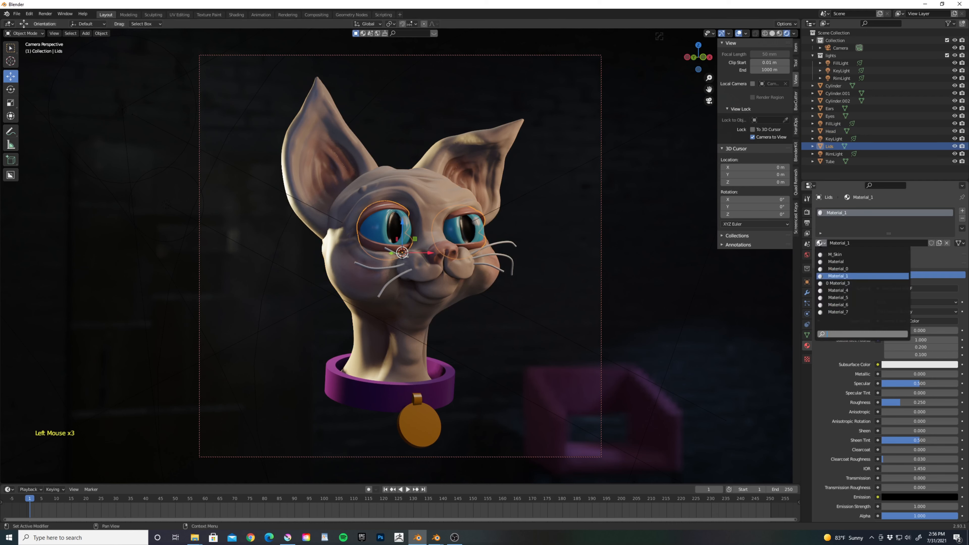
left_click(834, 254)
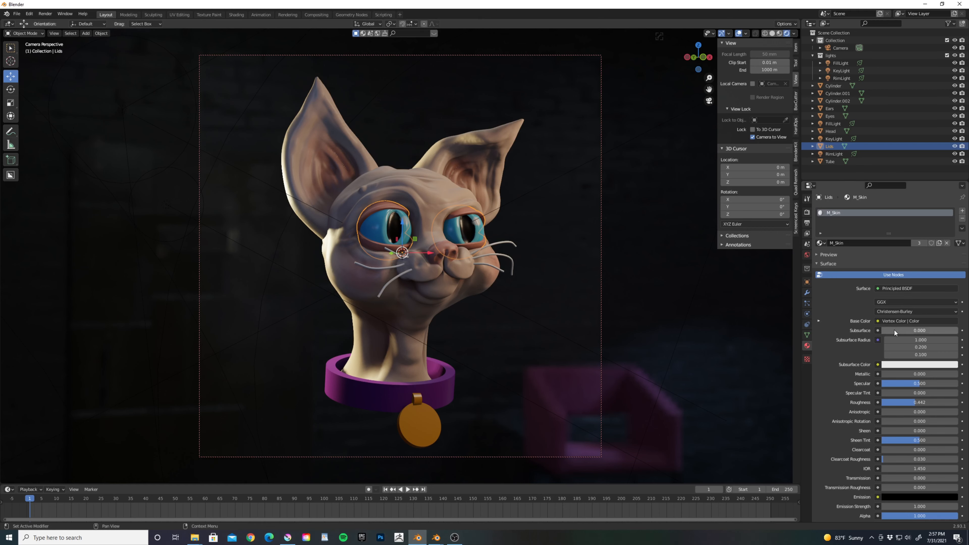
Set M_Skin's subsurface method to Random Walk and its Subsurface amount to 0.222
left_click(901, 311)
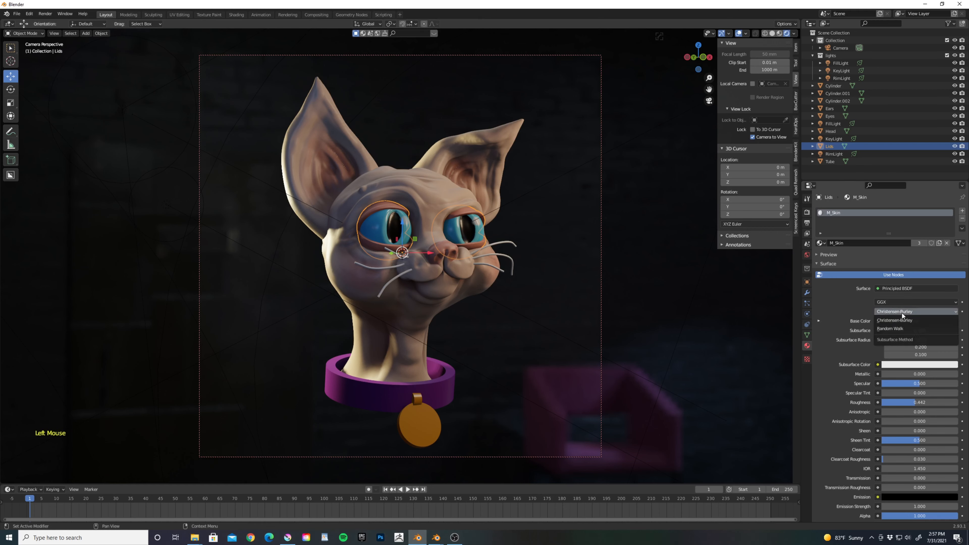
left_click(896, 328)
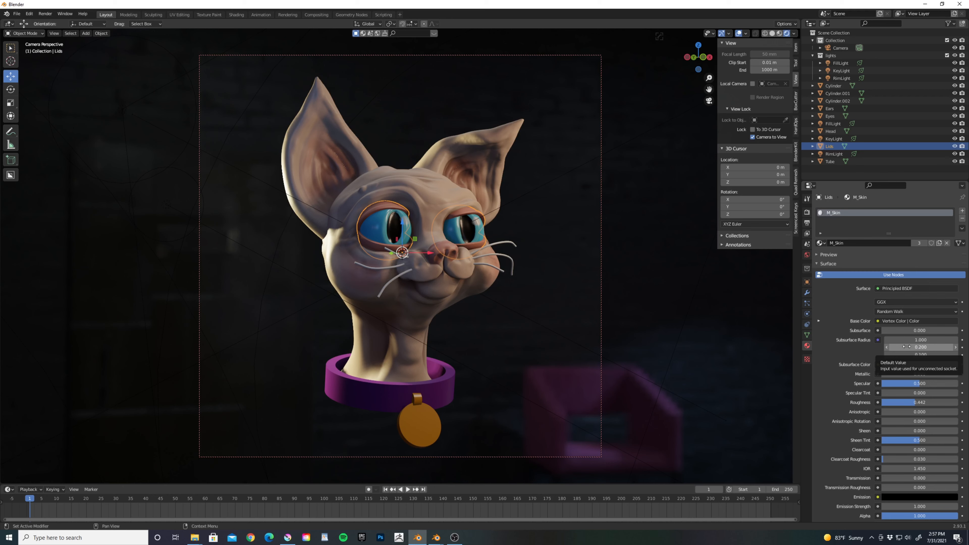
left_click_drag(906, 330, 899, 330)
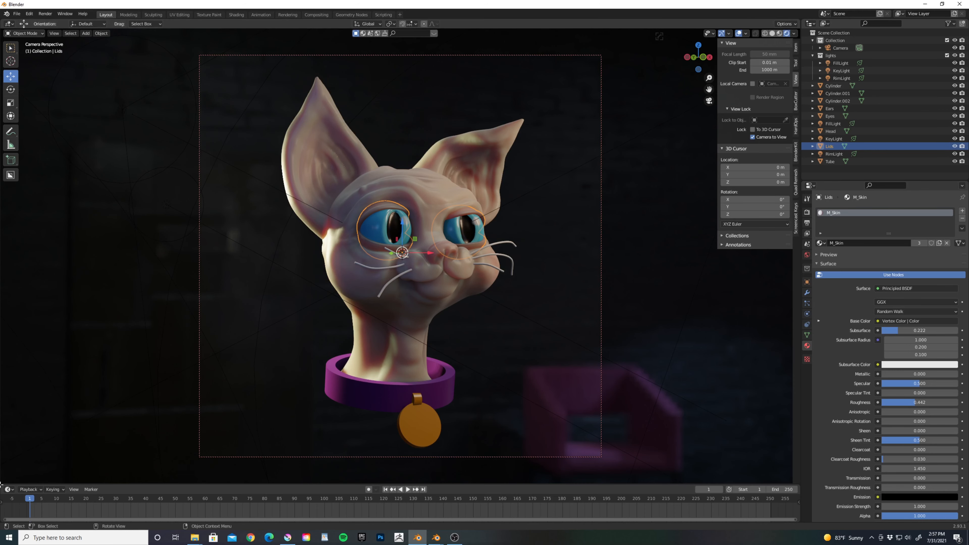
left_click_drag(2, 482, 310, 479)
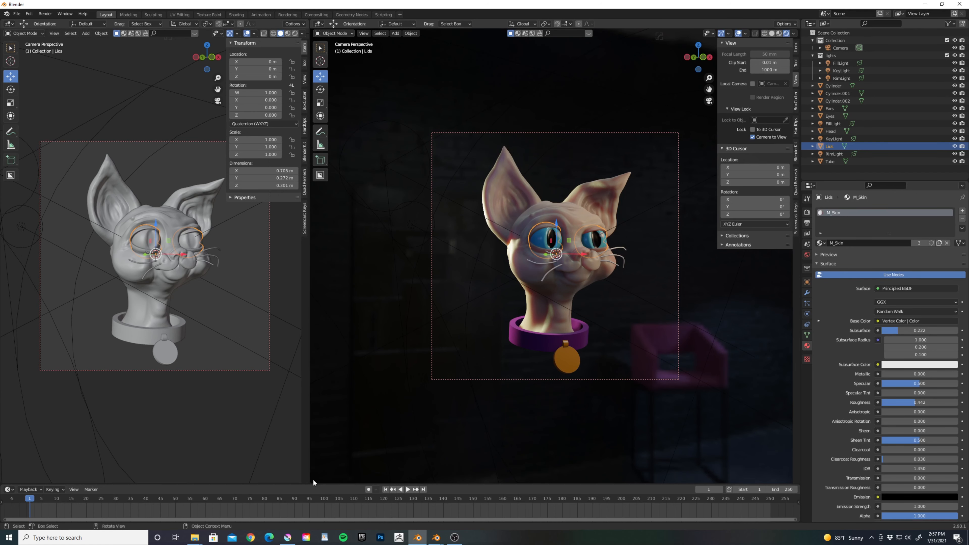
left_click_drag(313, 482, 172, 382)
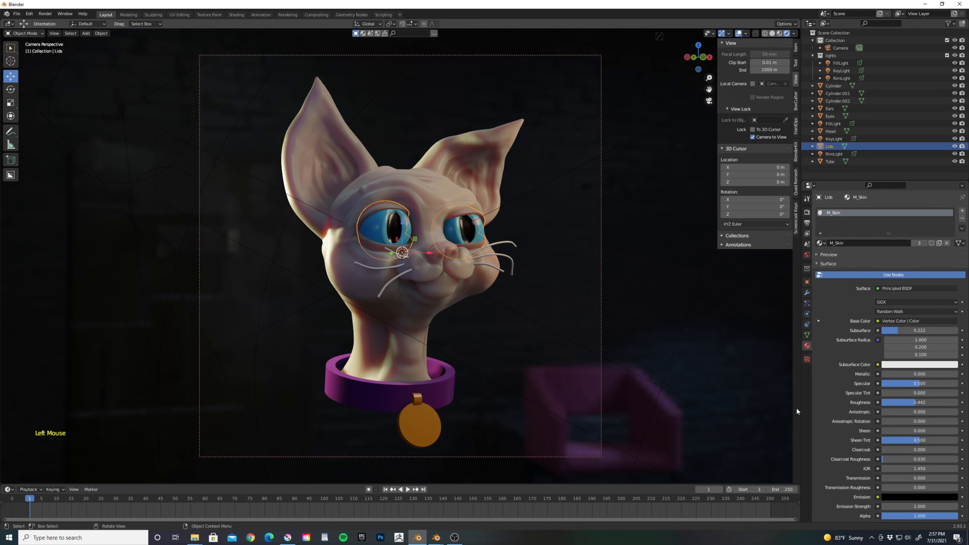
Change M_Skin's Subsurface Color to a light orange
left_click(914, 364)
left_click(916, 291)
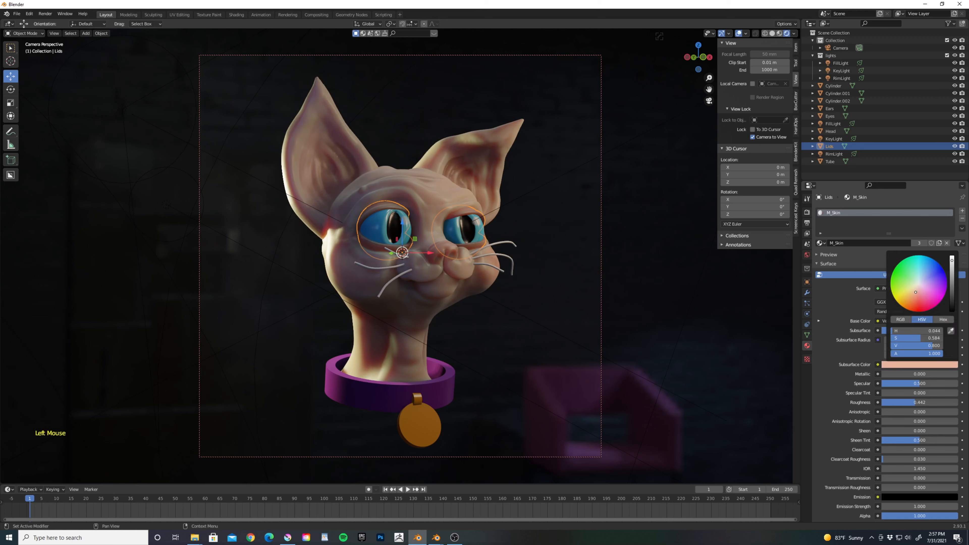
left_click_drag(915, 291, 911, 297)
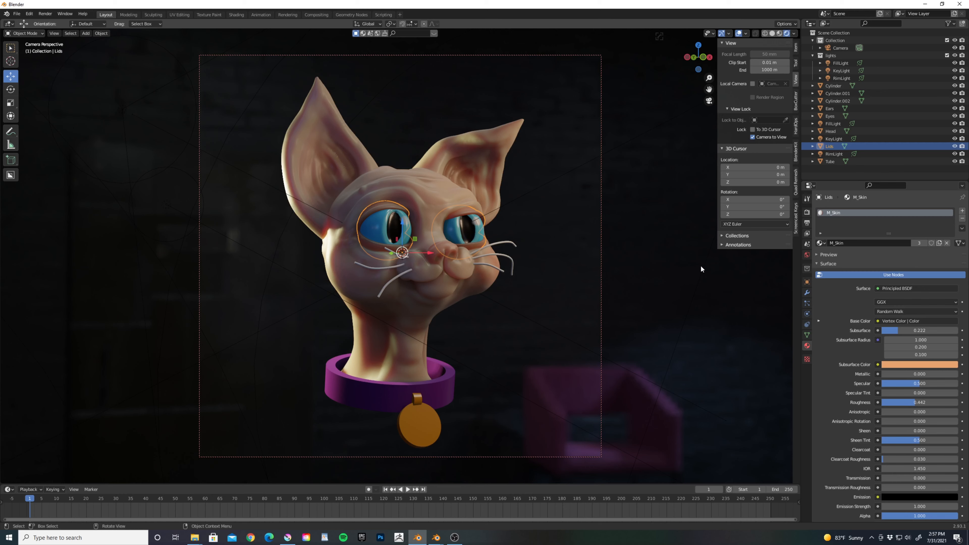
left_click(694, 268)
Rename the eyes' material M_Eye and set its Metallic to 0.300, Specular to 1.000 and Roughness to 0.206
left_click(830, 117)
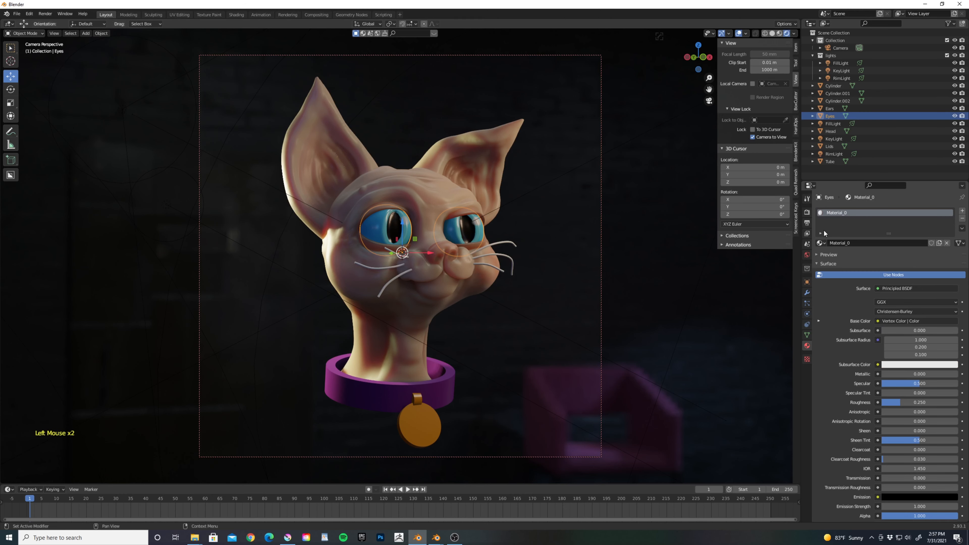
left_click(842, 243)
type("M_Eyes")
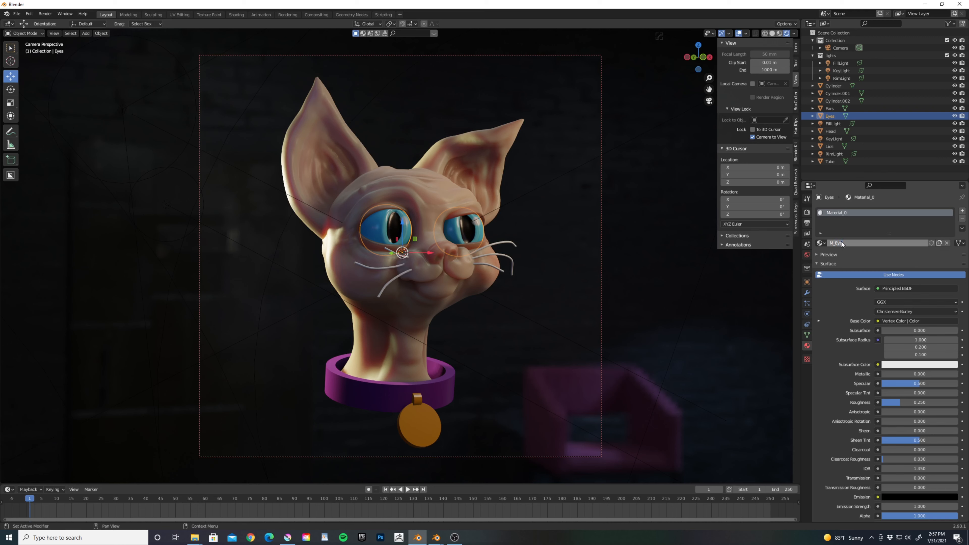
key("Return")
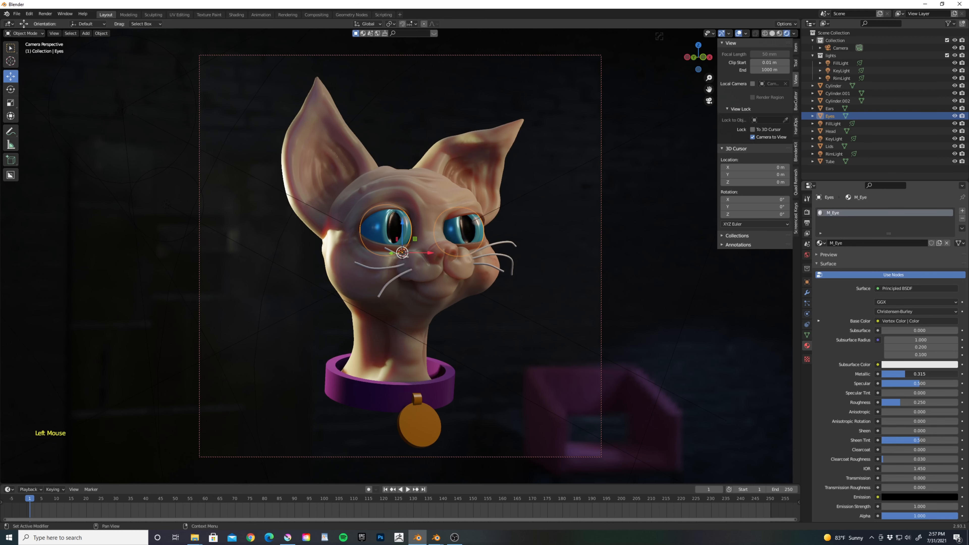
left_click_drag(882, 374, 911, 402)
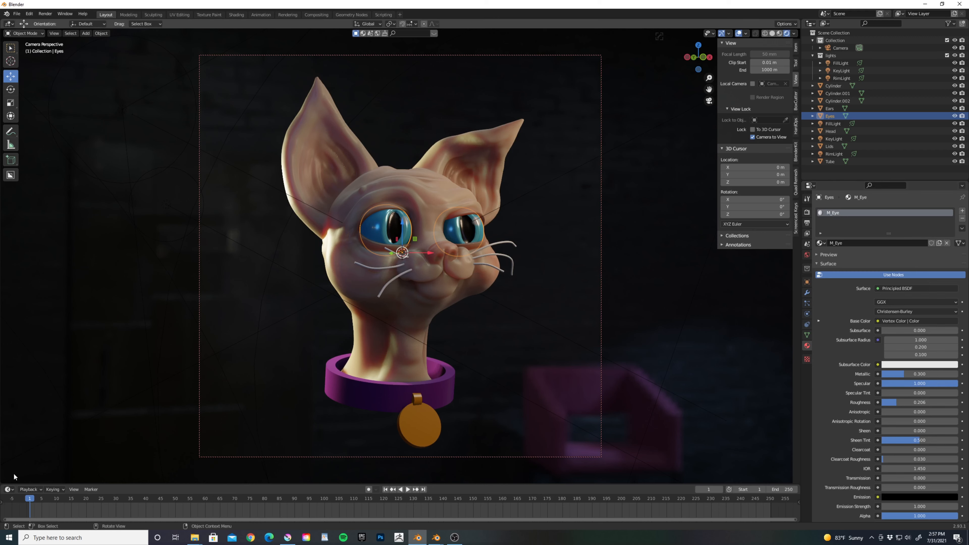
Split off a second area beside the viewport, make it a Shader Editor showing M_Eye, and widen it
left_click_drag(2, 481, 293, 463)
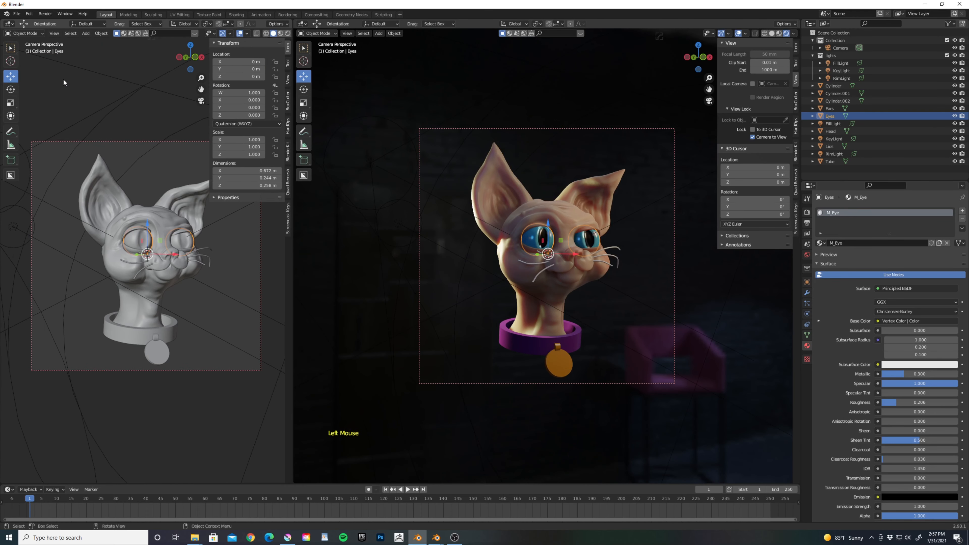
left_click(9, 25)
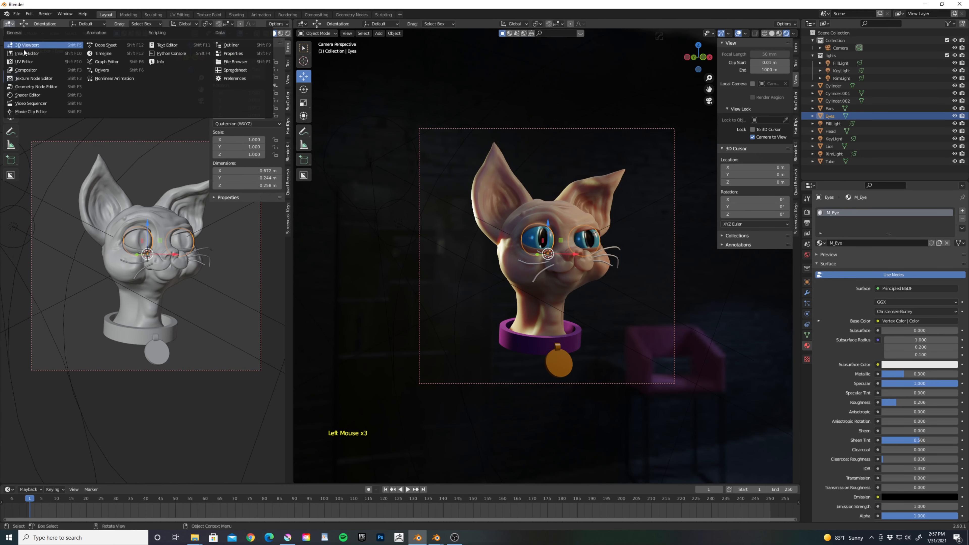
left_click(28, 96)
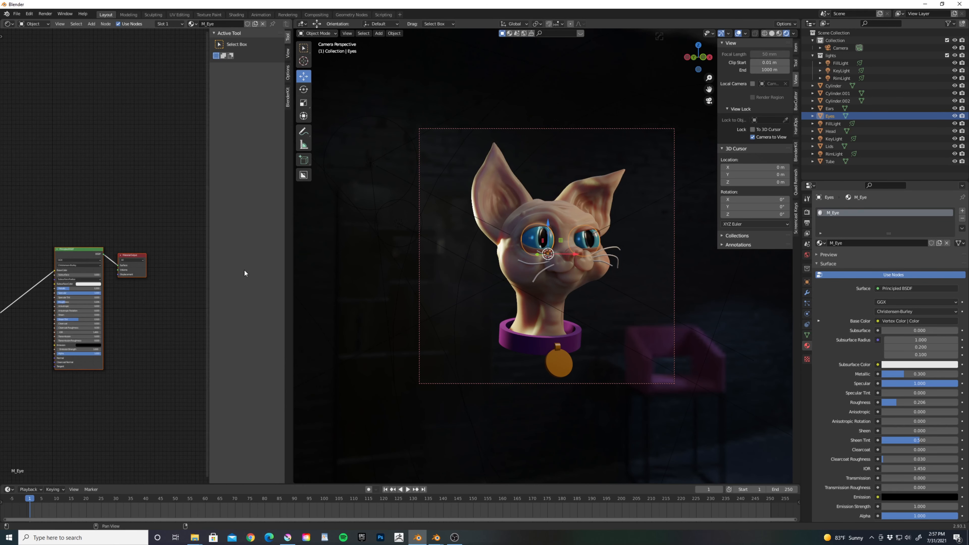
left_click_drag(292, 296, 419, 296)
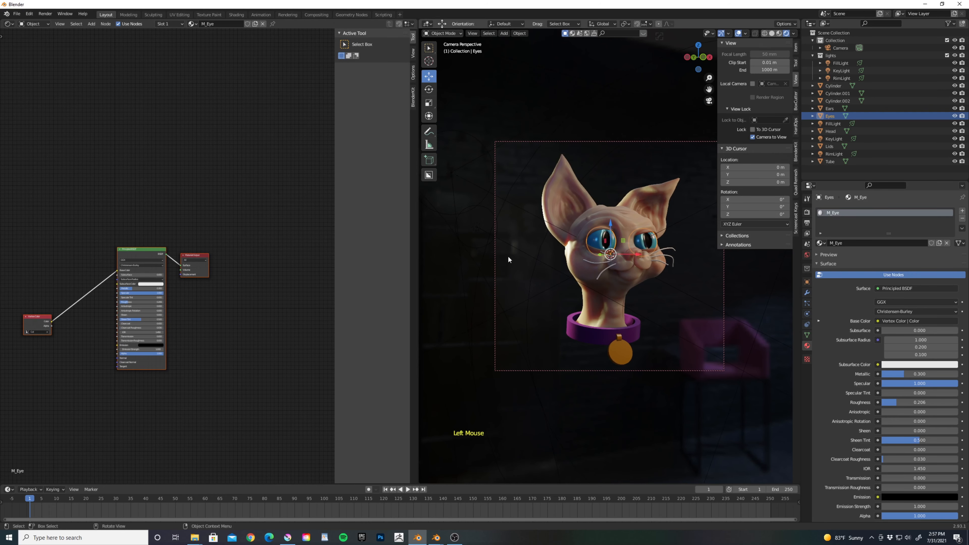
Unlock the camera from the view and frame the cat bust in the rendered viewport
left_click(752, 137)
scroll(602, 121, "up", 2)
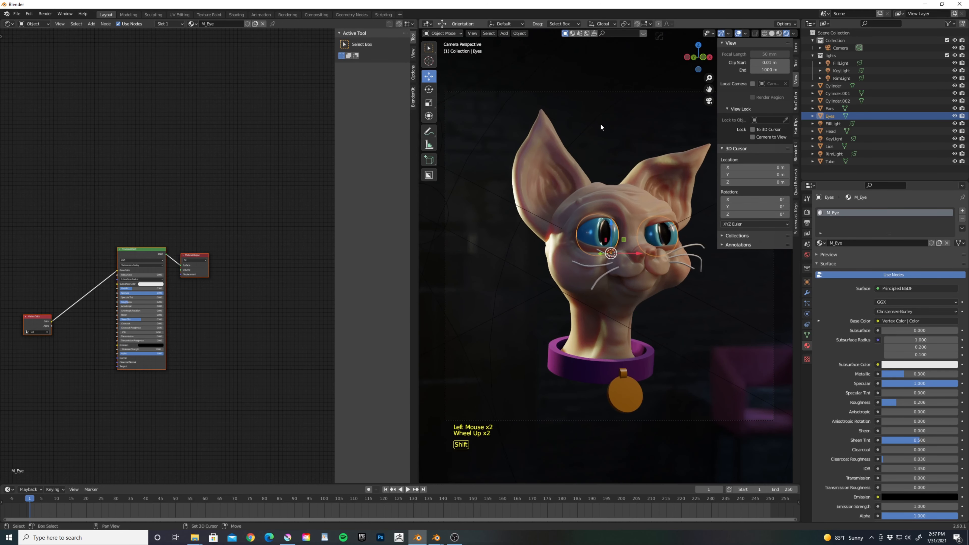
middle_click_drag(601, 122, 570, 146, "shift")
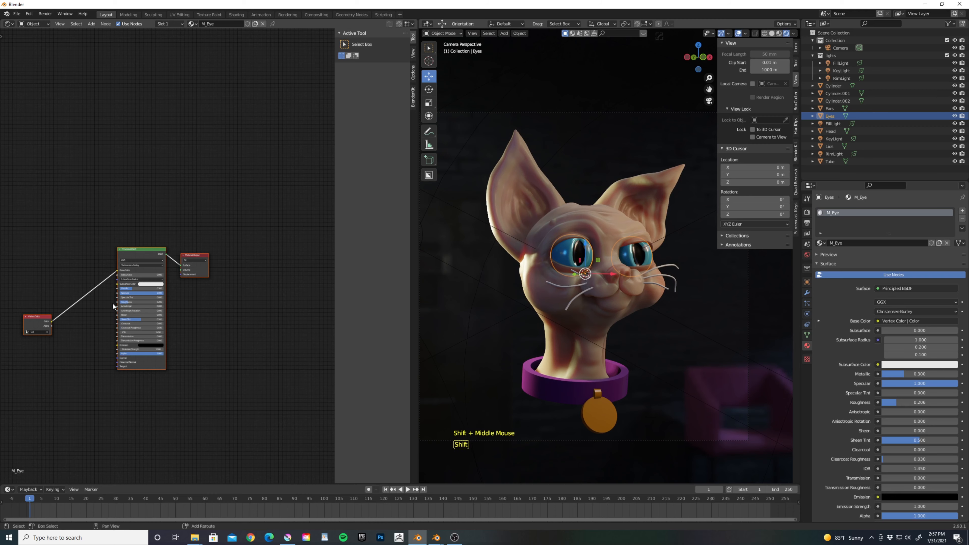
Connect the Vertex Color node's Color output to the Specular input of M_Eye's Principled BSDF
middle_click_drag(105, 320, 218, 295, "shift")
scroll(218, 294, "up", 3)
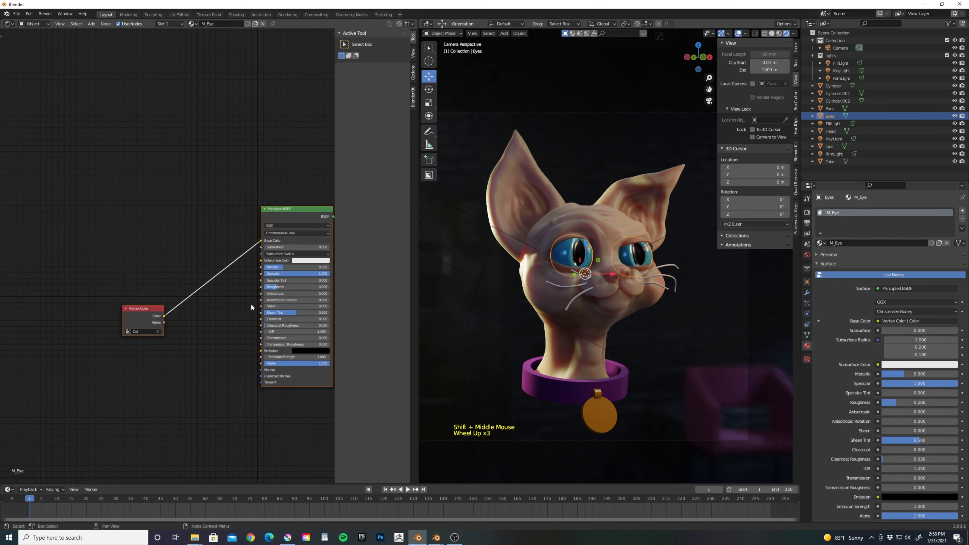
left_click_drag(145, 302, 168, 263)
left_click(74, 242)
left_click(46, 209)
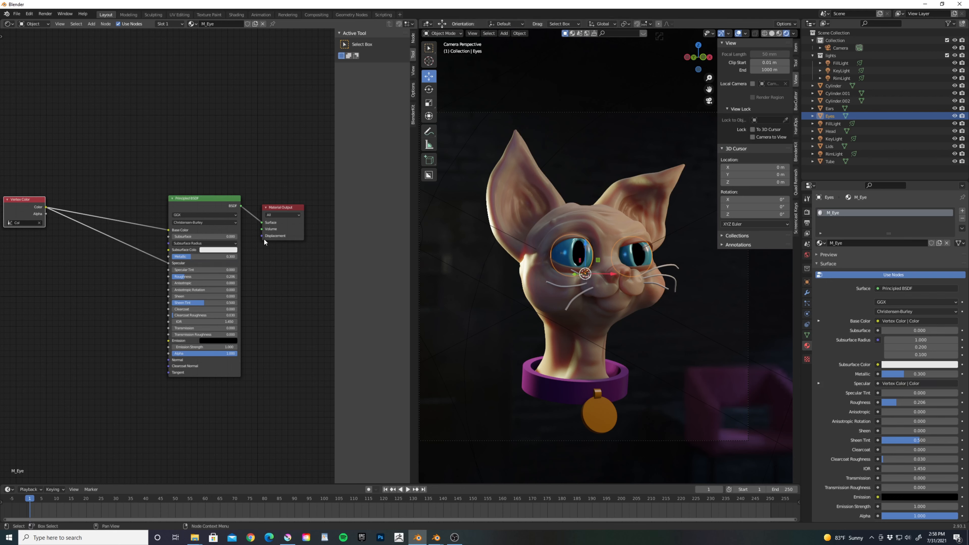
Set M_Eye's Roughness to 0.297, its subsurface method to Random Walk and its Subsurface to 0.159
left_click_drag(183, 276, 190, 276)
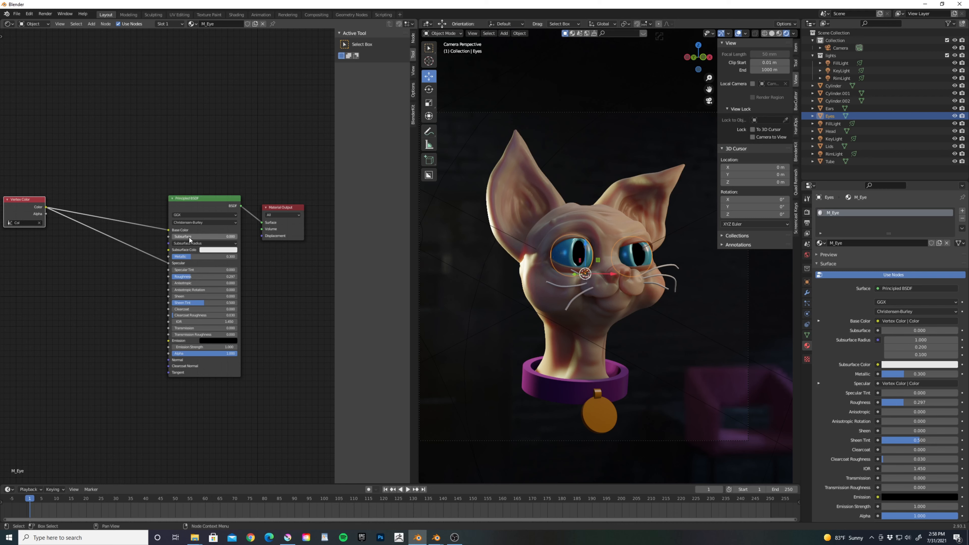
left_click(187, 222)
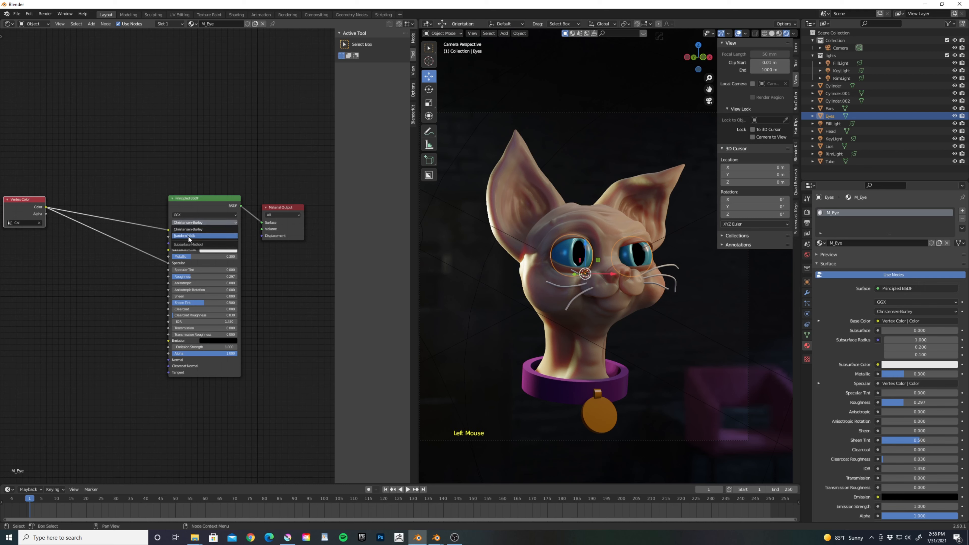
left_click(182, 244)
left_click_drag(183, 236, 209, 250)
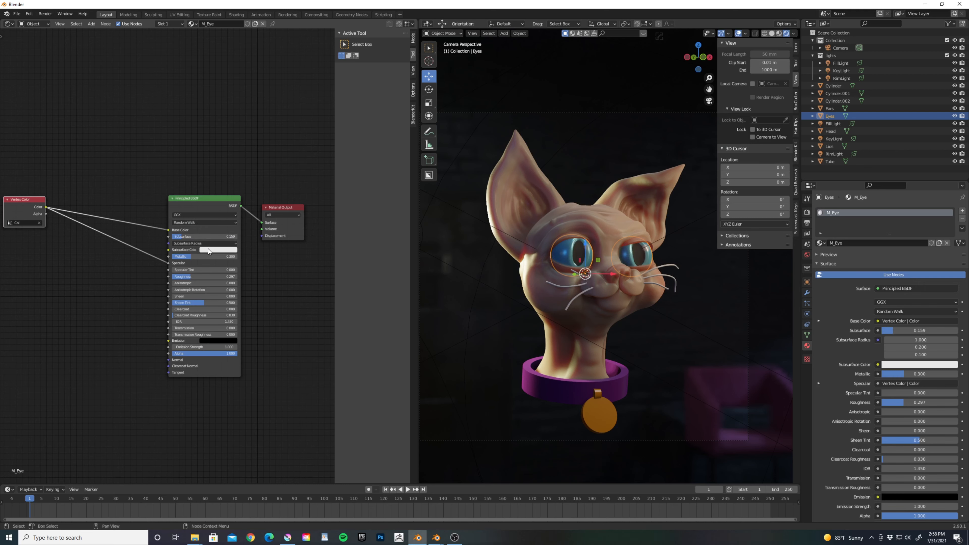
Change M_Eye's Subsurface Color to a dark indigo and set Metallic to 0.046 and Roughness to 0.301
left_click(198, 250)
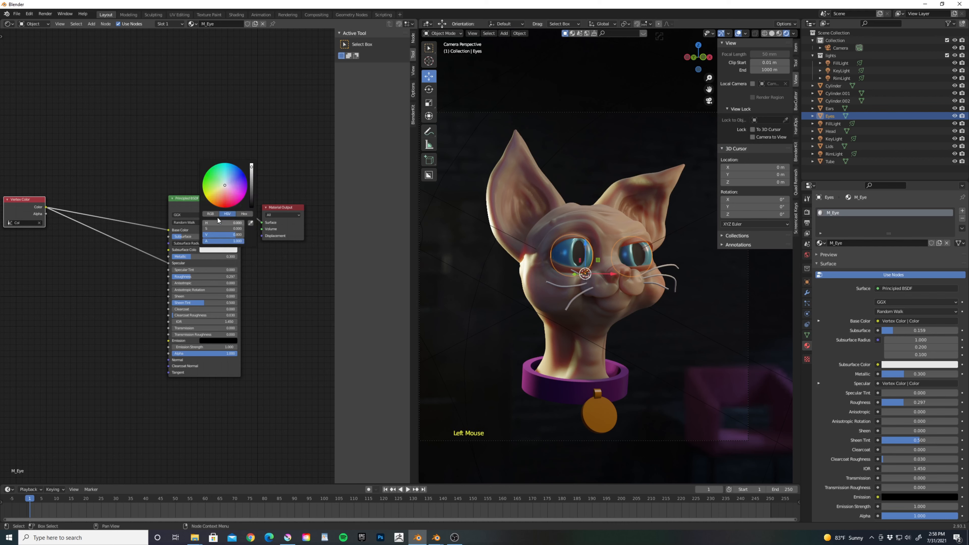
left_click(232, 176)
left_click_drag(232, 176, 238, 186)
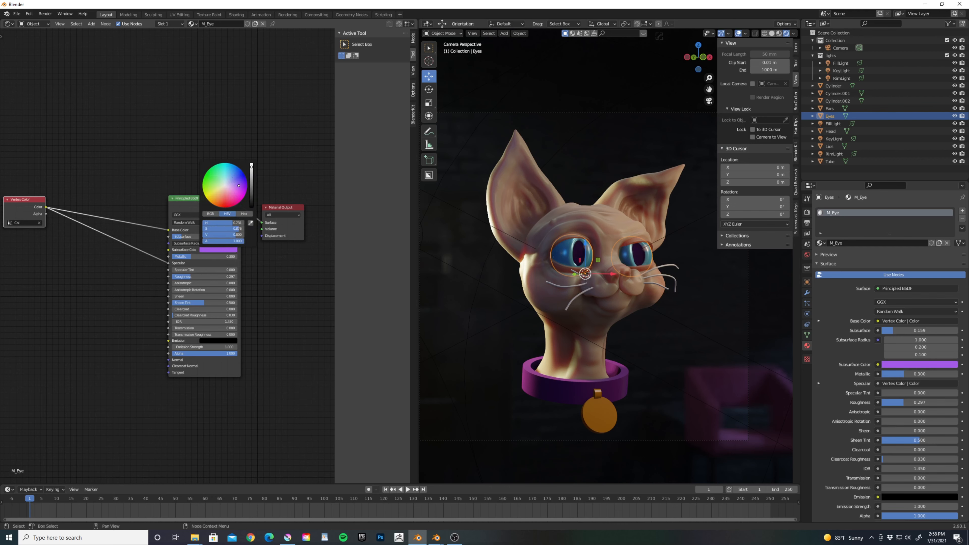
left_click(251, 194)
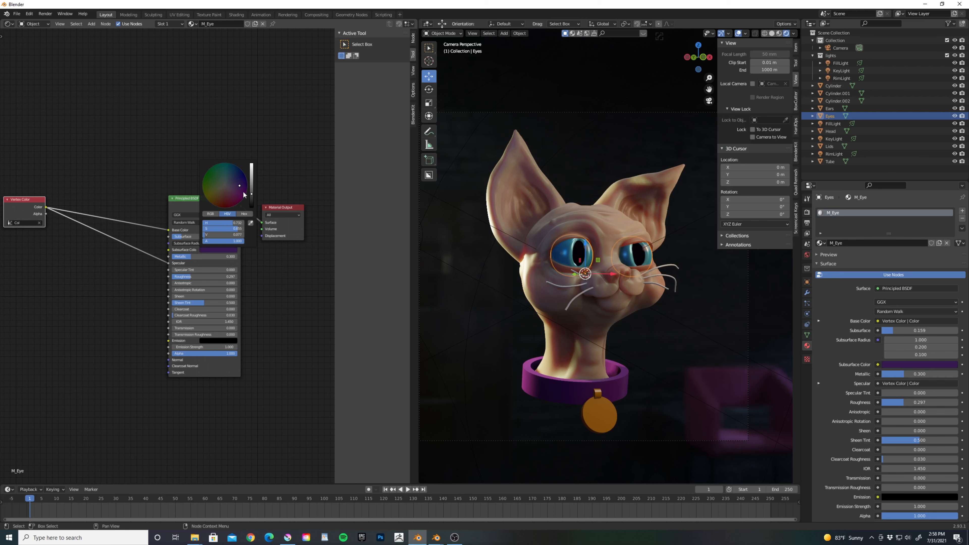
left_click(223, 248)
left_click(237, 182)
left_click(183, 129)
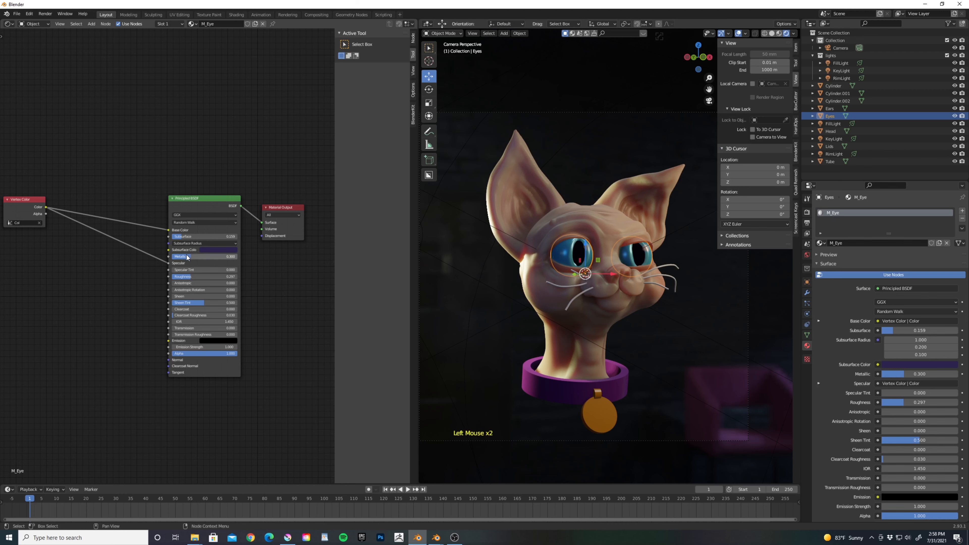
mouse_move(213, 256)
left_mouse_down()
mouse_move(182, 256)
mouse_move(224, 257)
mouse_move(175, 259)
mouse_move(192, 278)
left_mouse_up()
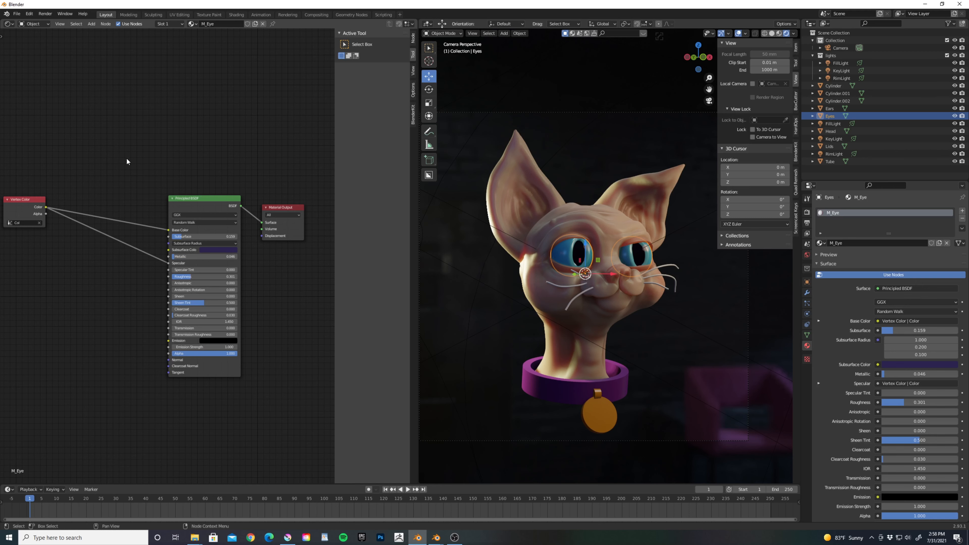
Insert a ColorRamp node on the link between Vertex Color and the Principled BSDF's Specular input
left_click(91, 24)
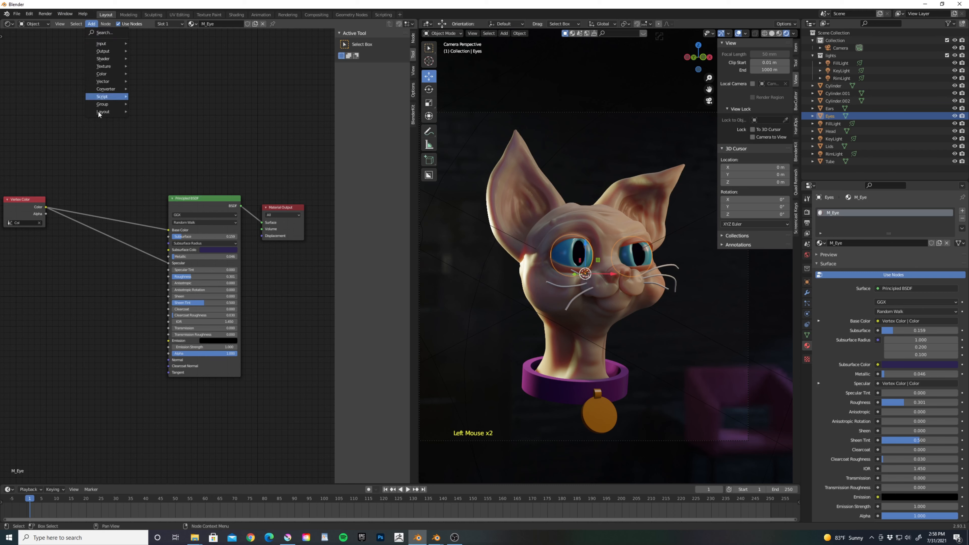
mouse_move(113, 90)
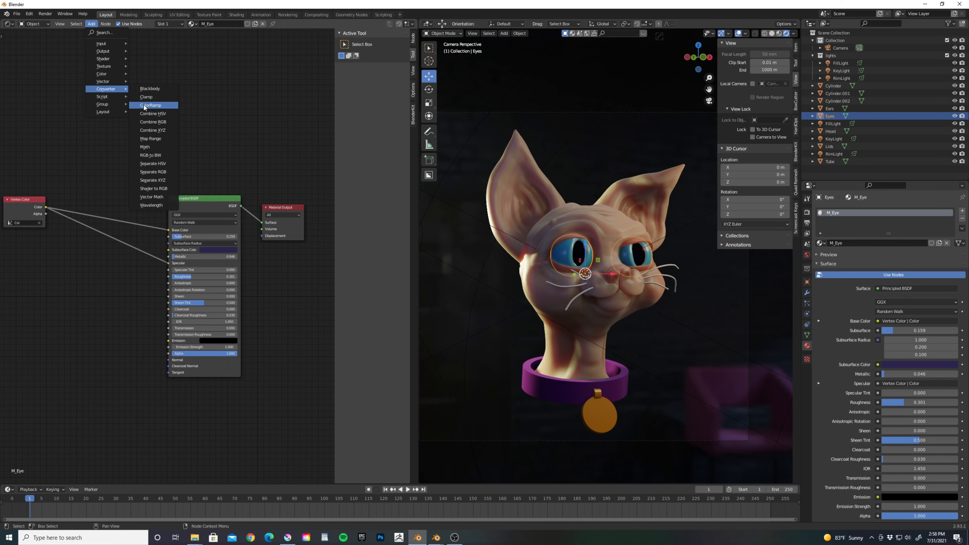
left_click(150, 106)
left_click(71, 231)
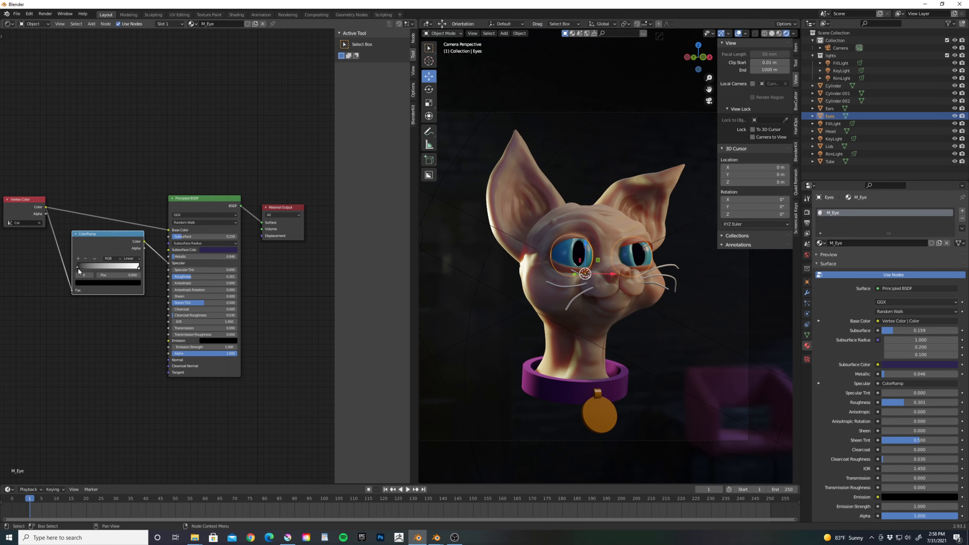
Move the ColorRamp's white stop close to its black stop and lower M_Eye's Metallic further
mouse_move(77, 267)
left_mouse_down()
mouse_move(106, 267)
mouse_move(86, 270)
left_mouse_up()
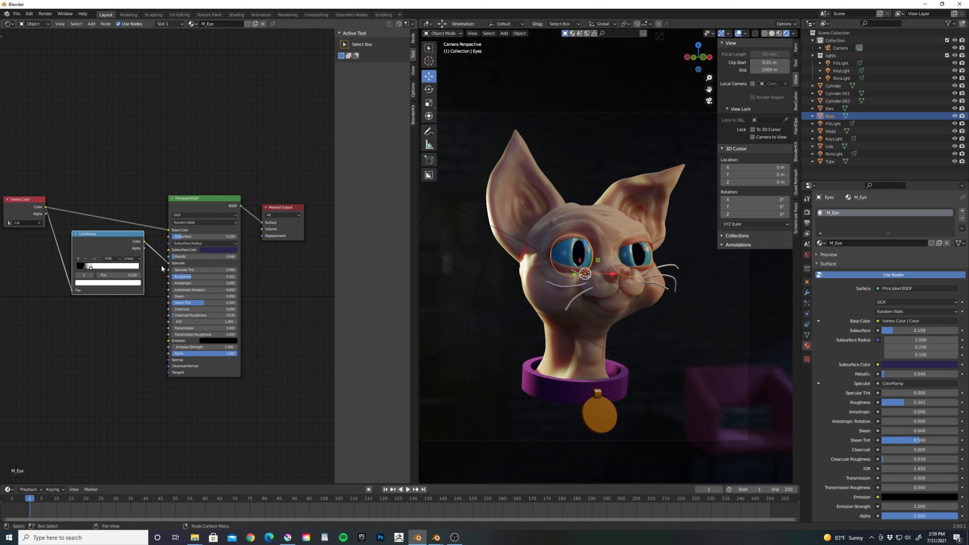
left_click_drag(177, 257, 160, 255)
left_click(156, 157)
left_click(594, 208)
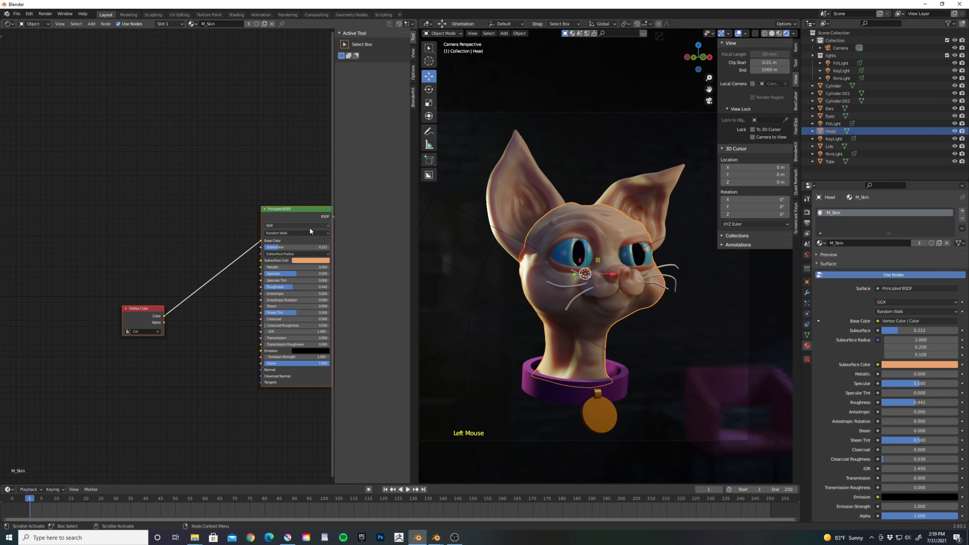
left_click_drag(145, 309, 72, 287)
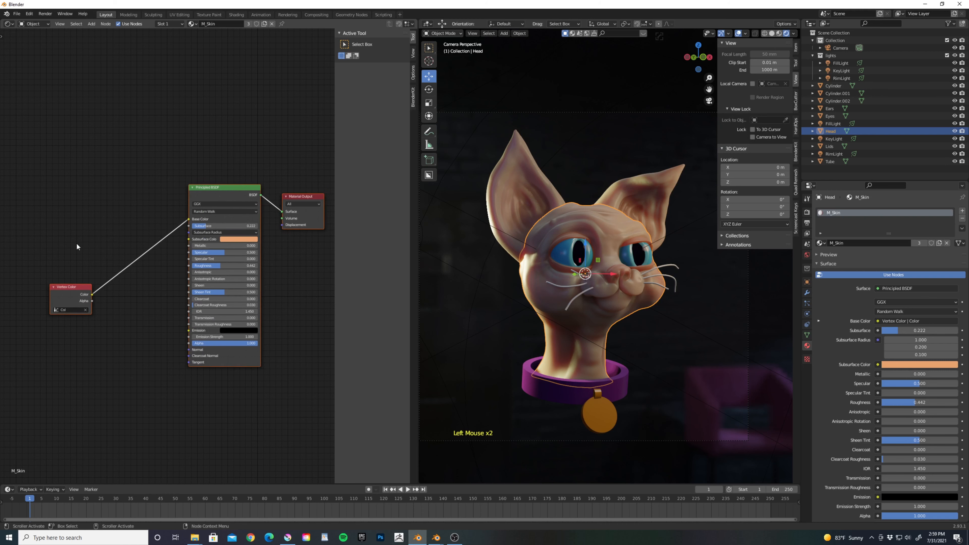
left_click(78, 245)
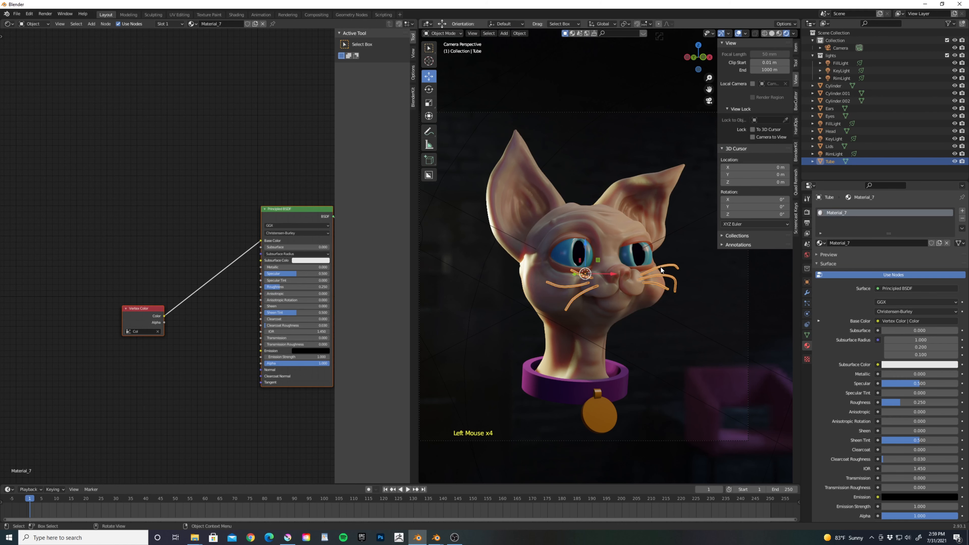
Change the whiskers' surface shader to Principled Hair BSDF and set its Color to a pale cream
left_click(883, 289)
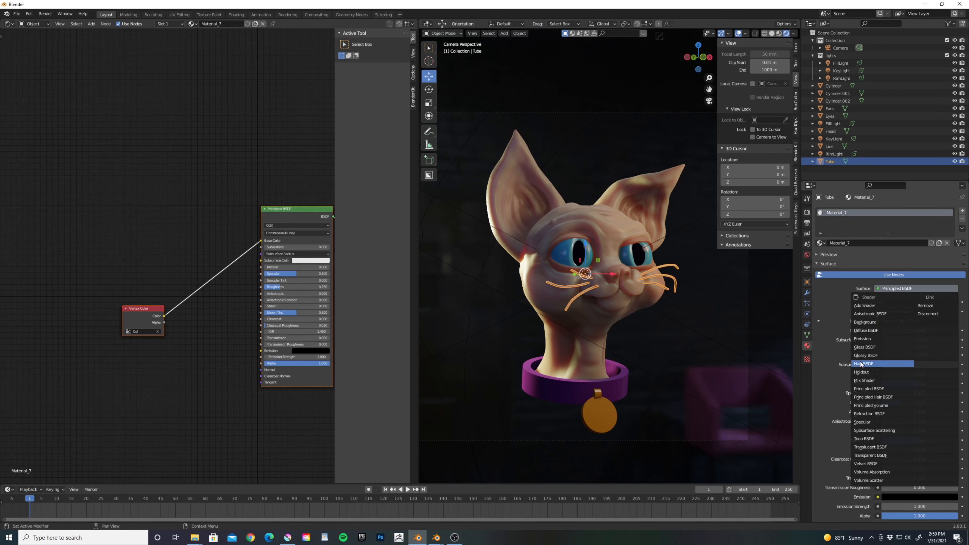
left_click(873, 397)
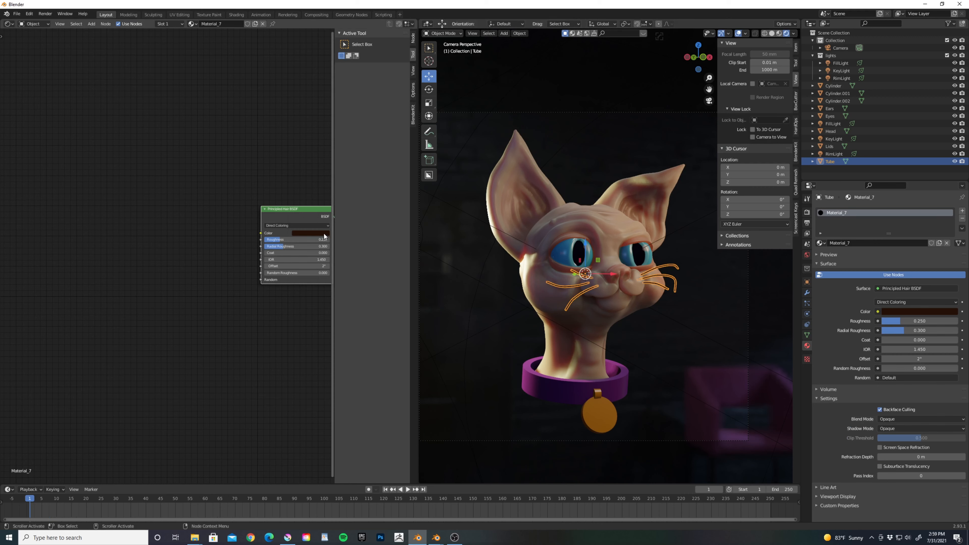
left_click(311, 233)
left_click_drag(344, 170, 343, 147)
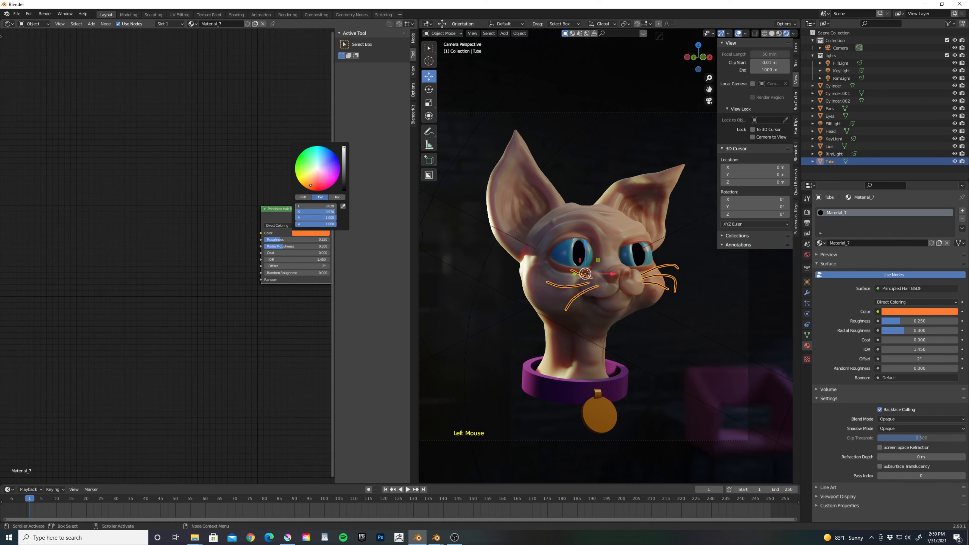
left_click(316, 171)
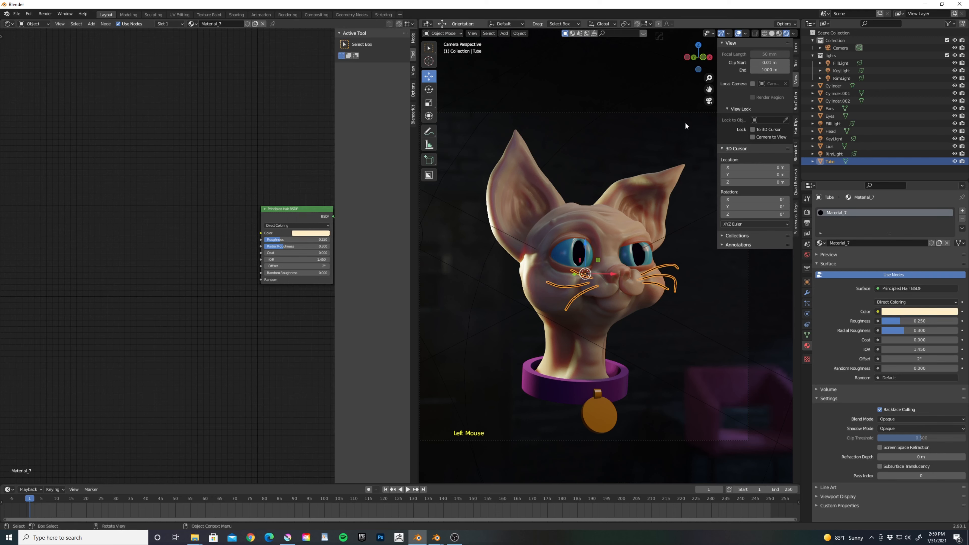
Hide the viewport overlays and switch the render engine to Cycles
left_click(739, 34)
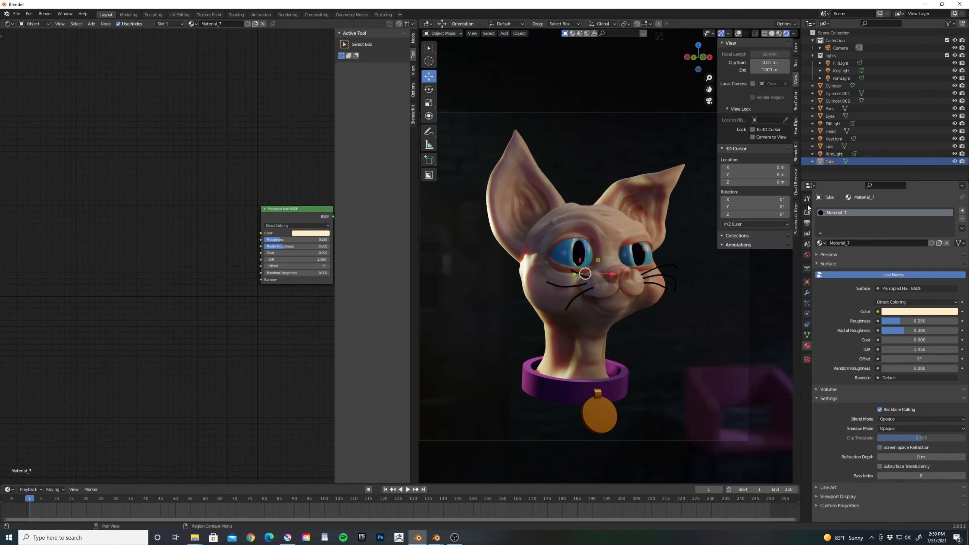
left_click(806, 213)
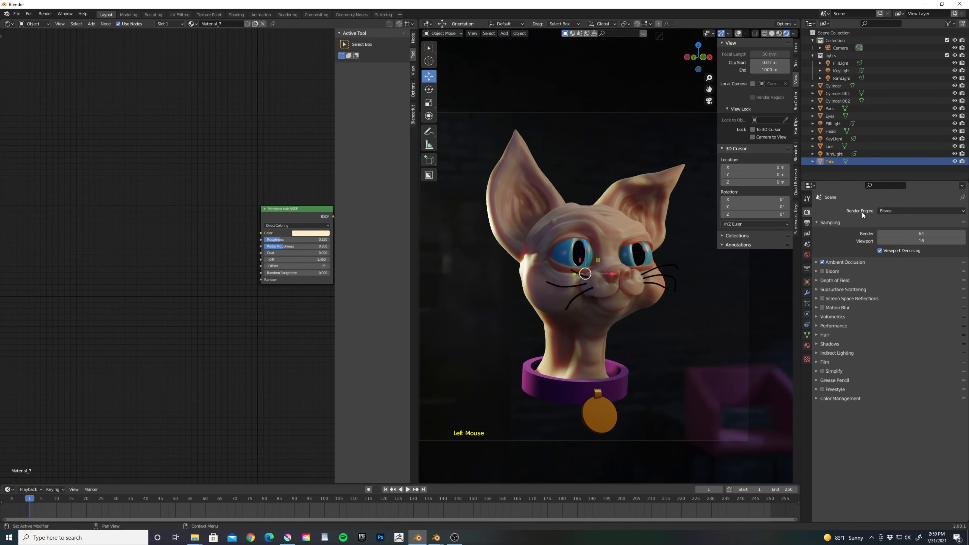
left_click(889, 210)
left_click(885, 237)
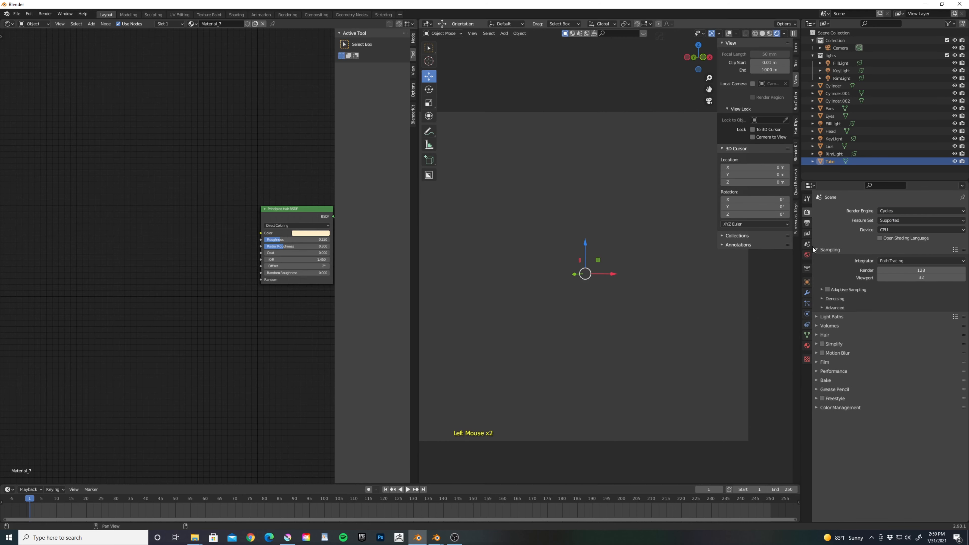
Set the Cycles device to GPU Compute and enable viewport denoising
left_click(889, 230)
left_click(889, 238)
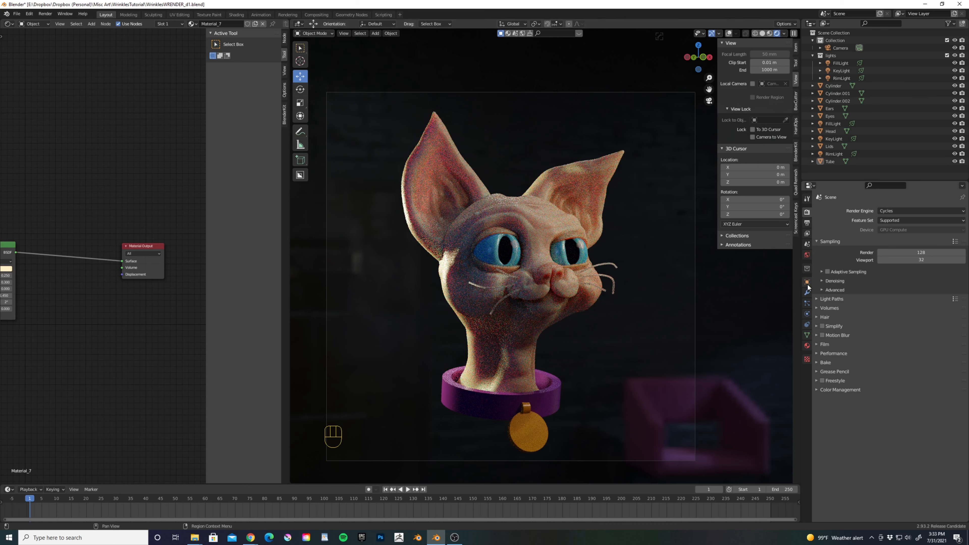
left_click(823, 280)
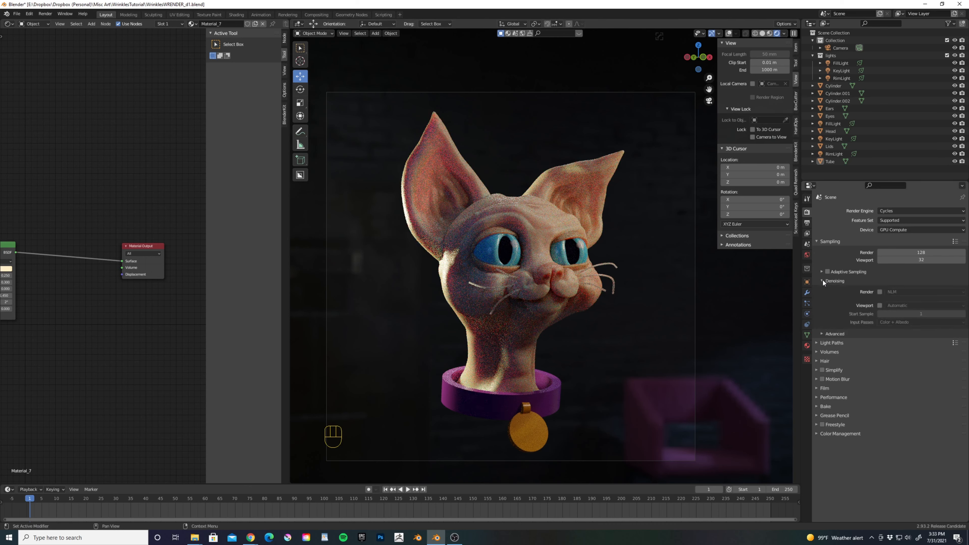
left_click(879, 305)
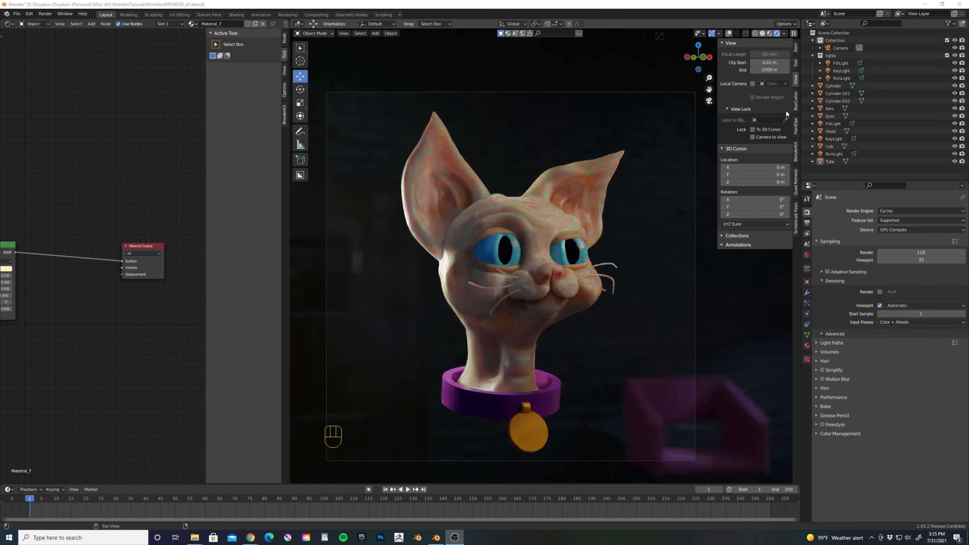
Change the node editor area to a 3D viewport and turn off its Camera to View lock
left_click(8, 23)
left_click(18, 47)
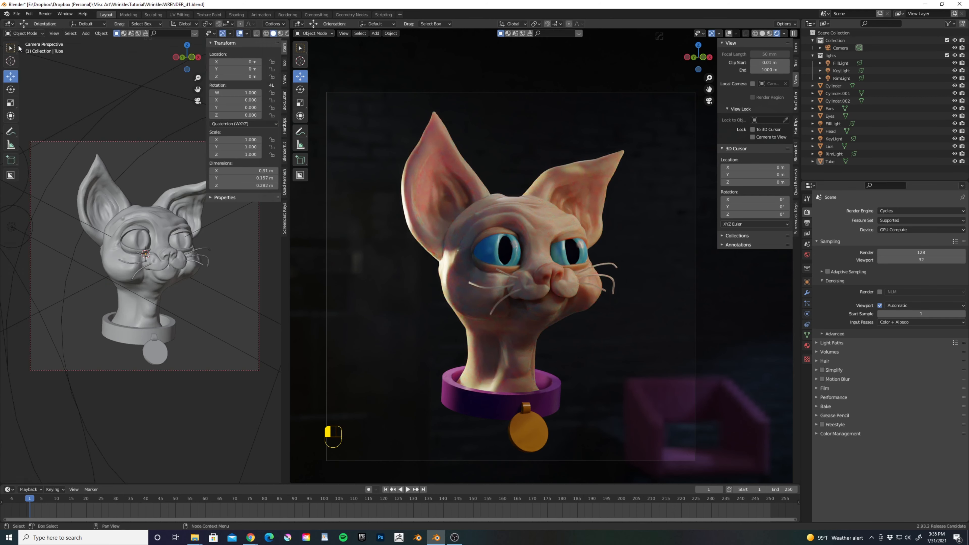
left_click(285, 82)
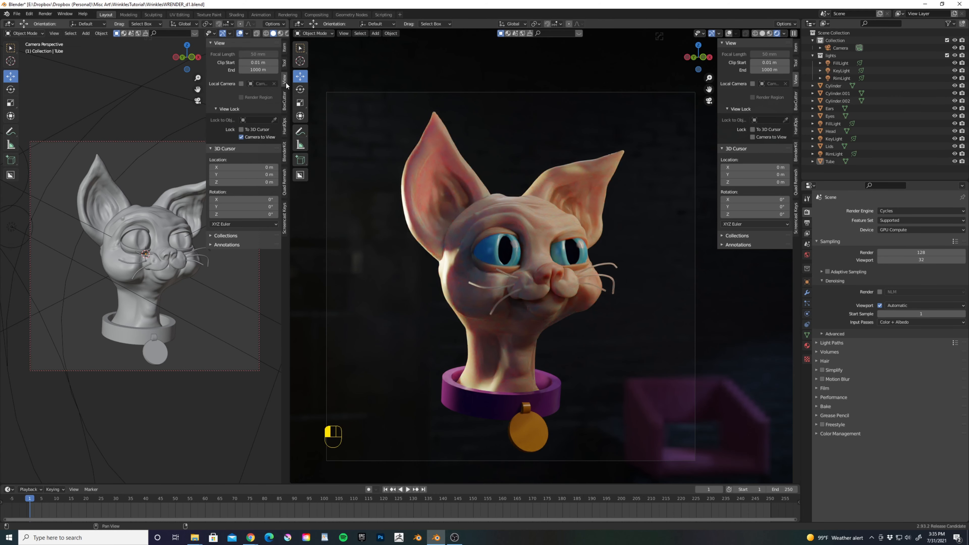
left_click(241, 136)
Move the camera about 0.87 m closer to the cat along its local Z axis, using Local orientation, and show its lens settings
scroll(141, 141, "down", 3)
middle_click_drag(151, 128, 124, 174)
scroll(119, 184, "down", 7)
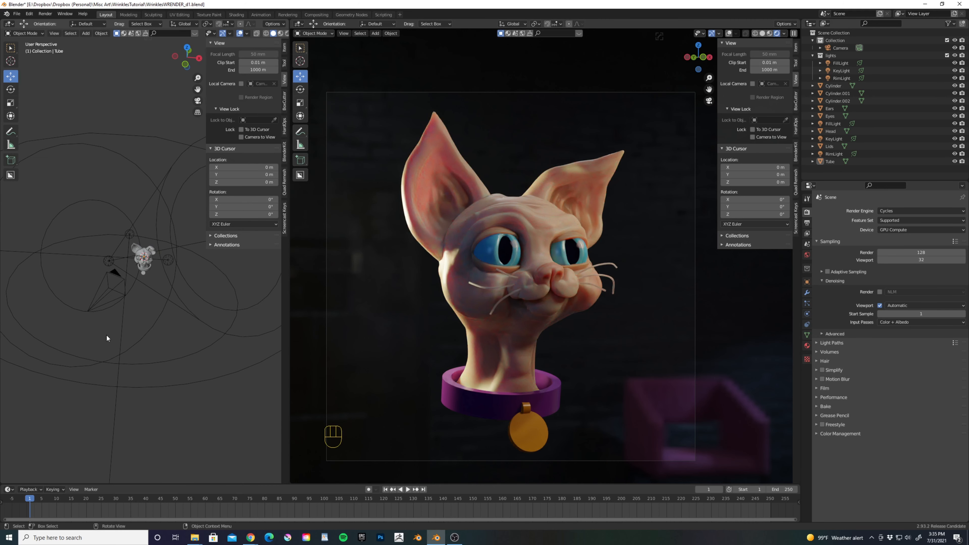
left_click(120, 278)
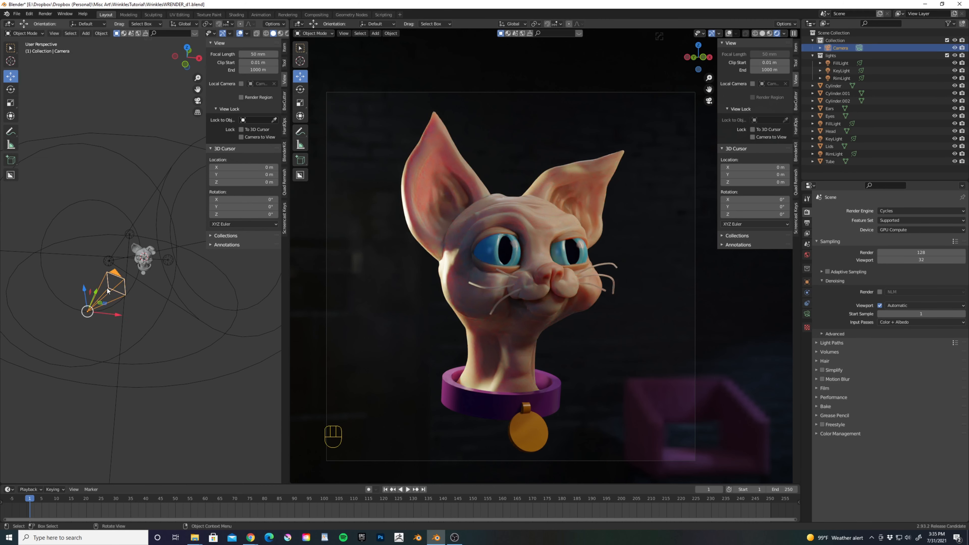
left_click(184, 23)
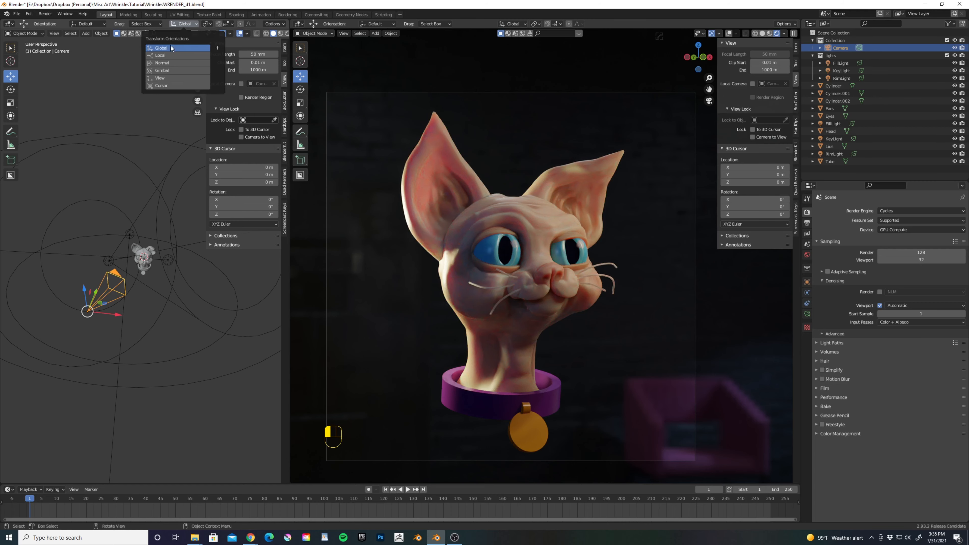
left_click(160, 55)
left_click_drag(67, 335, 84, 320)
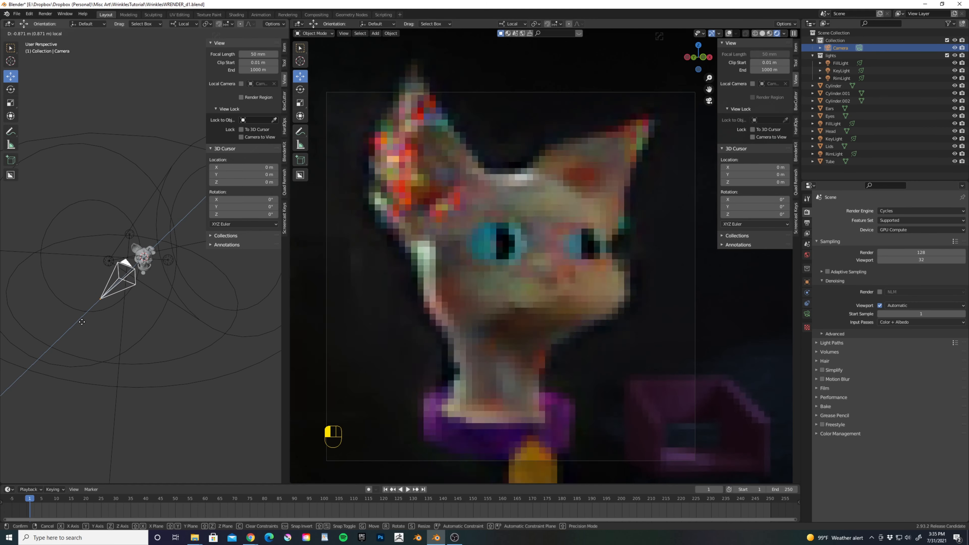
left_click(806, 314)
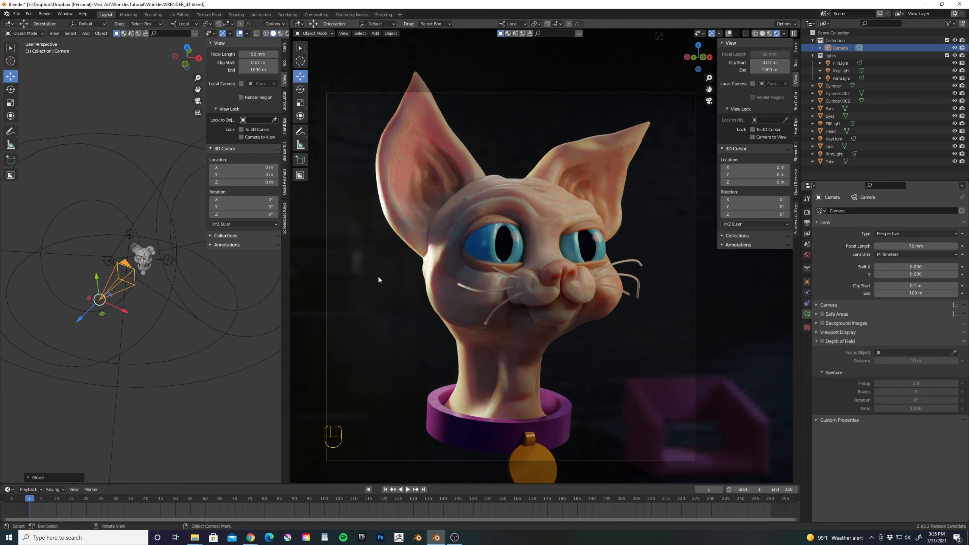
Add a Plain Axes empty and rename it focus
left_click(86, 34)
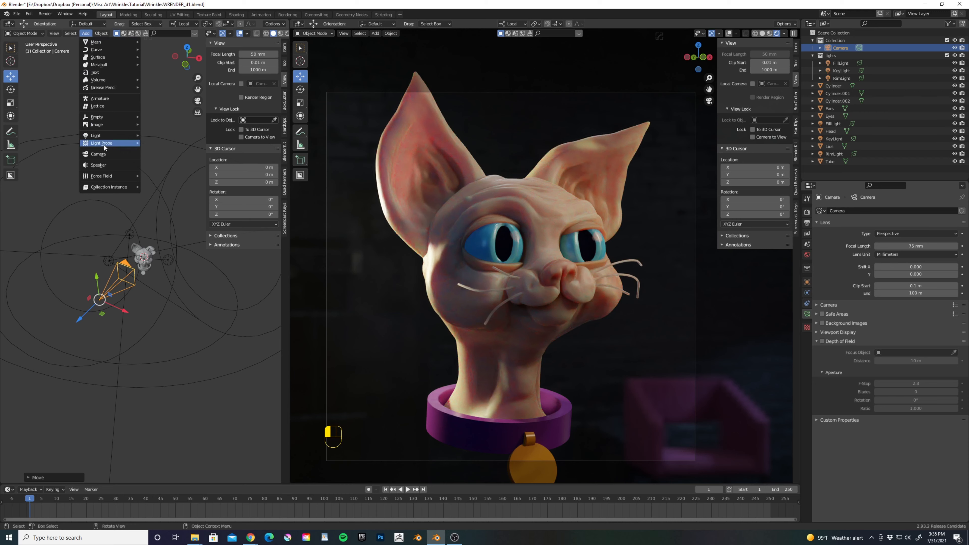
mouse_move(97, 116)
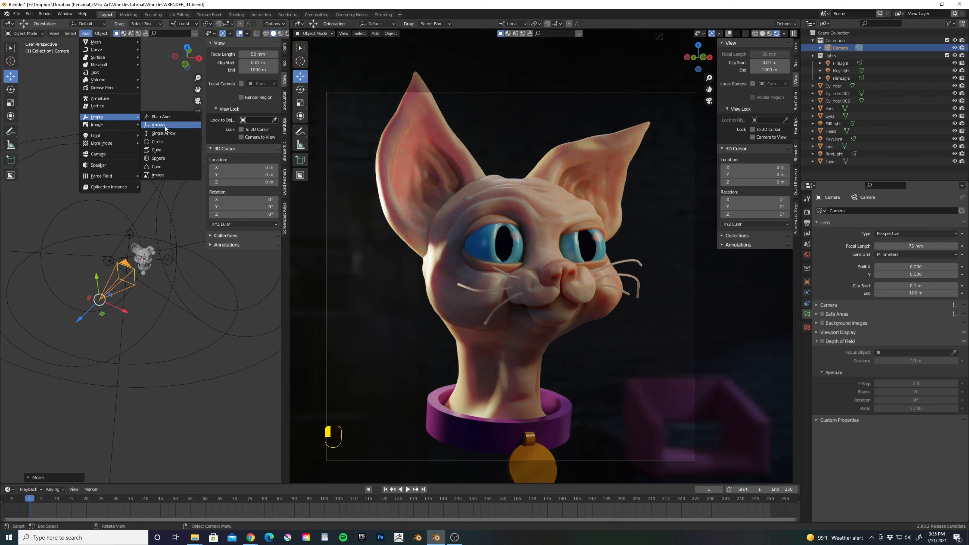
left_click(167, 118)
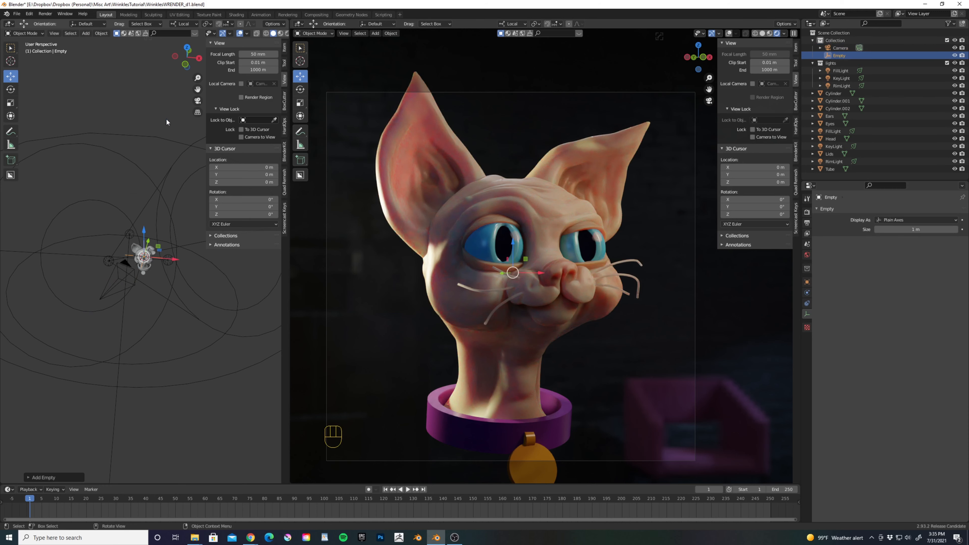
double_click(838, 55)
type("foc")
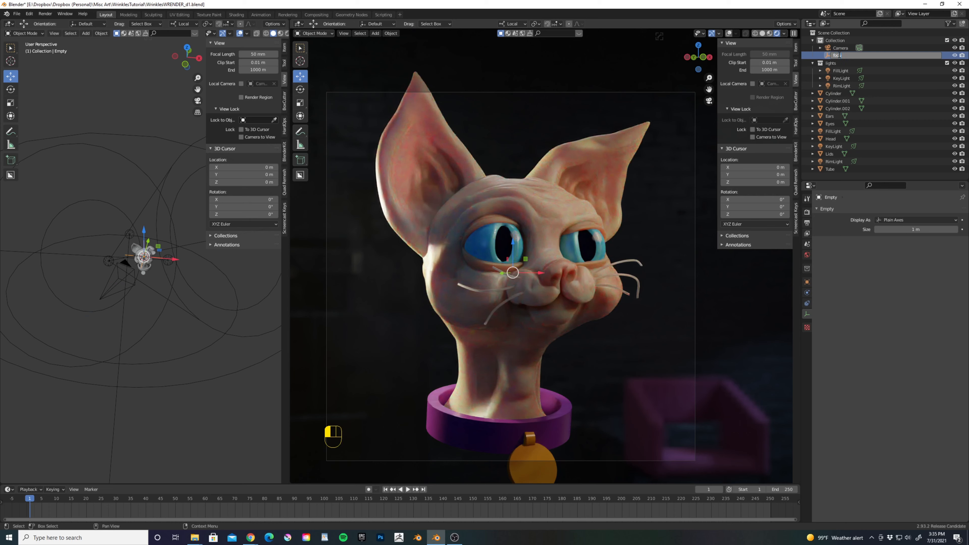
type("us")
key("Return")
Move the focus empty forward to the front of the cat's face, between the eyes
scroll(214, 283, "up", 5)
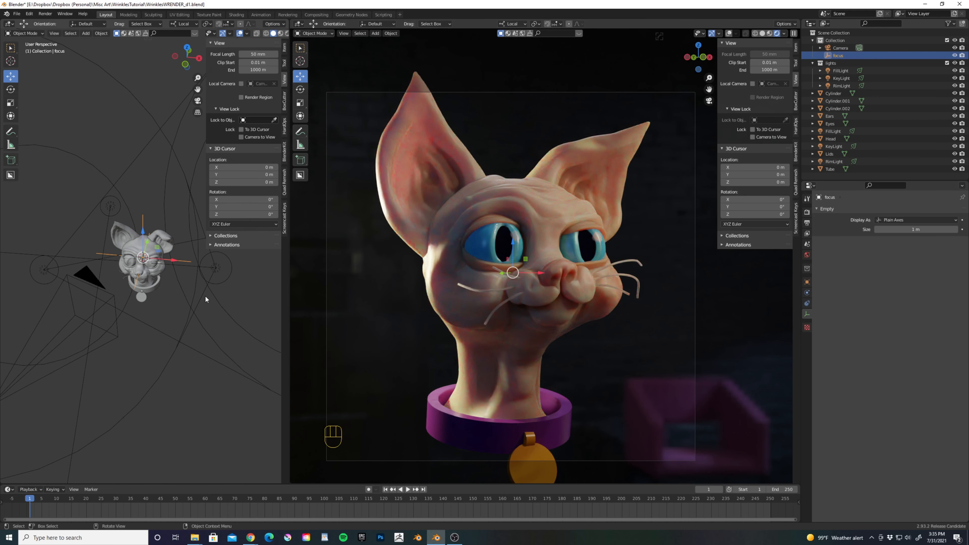
middle_click_drag(205, 296, 154, 249)
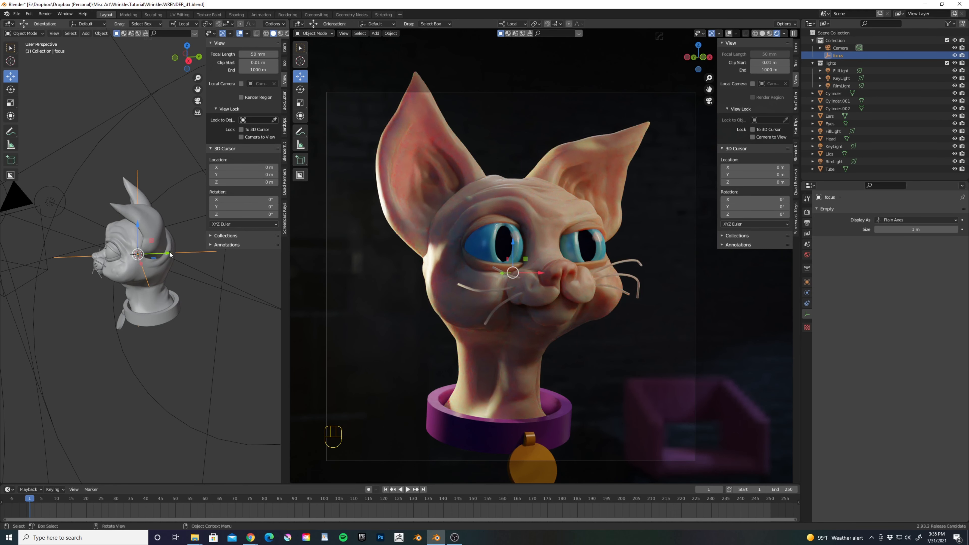
left_click_drag(169, 254, 134, 252)
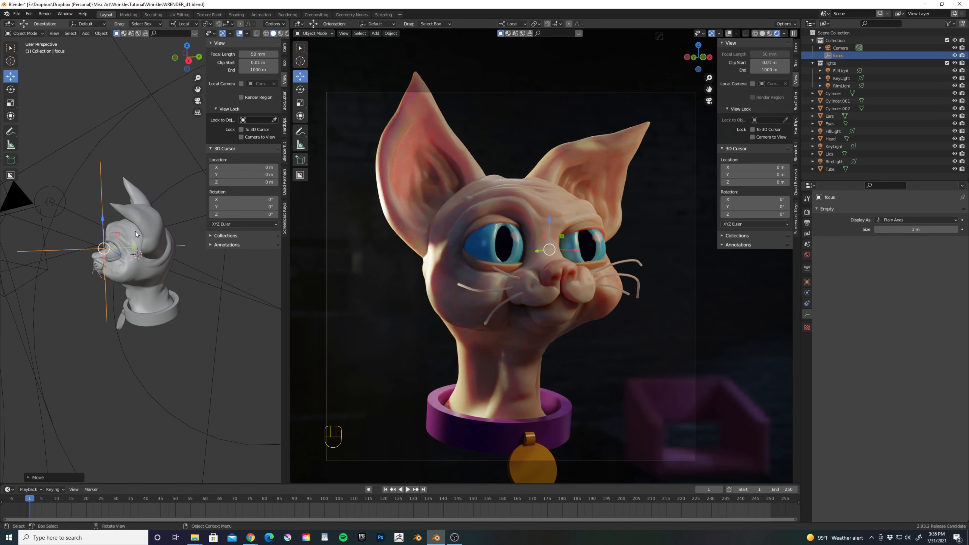
middle_click_drag(135, 231, 122, 250)
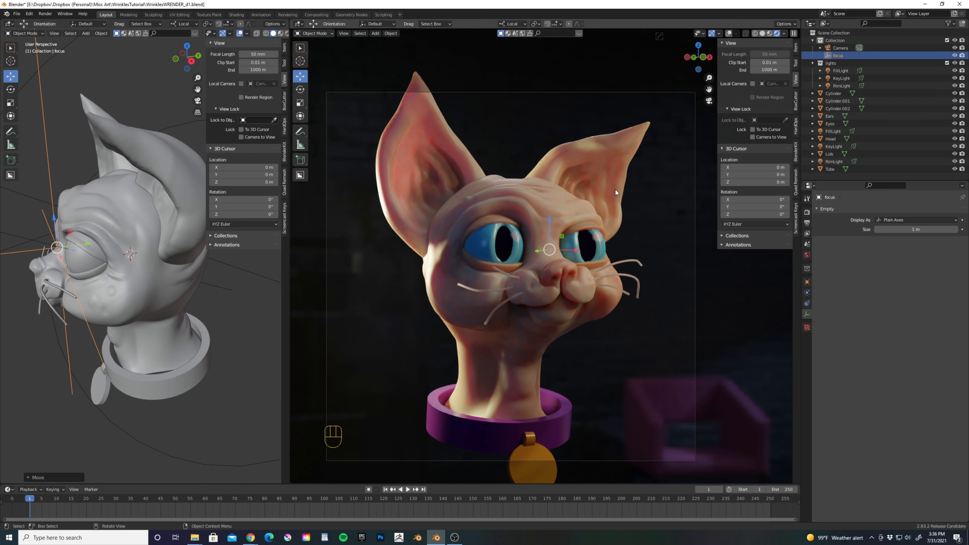
Enable the camera's Depth of Field with the focus empty as Focus Object and an F-Stop of 1.4
left_click(840, 48)
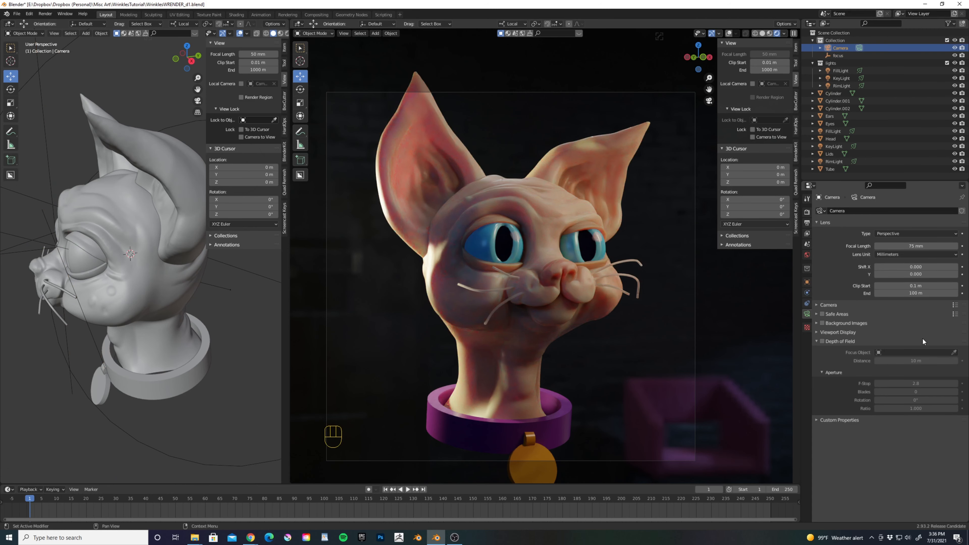
left_click(822, 341)
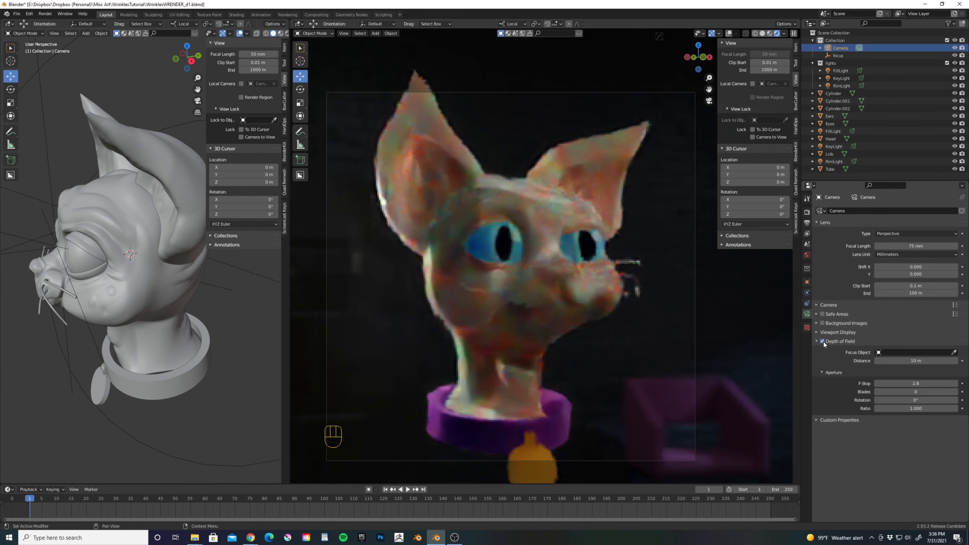
left_click(923, 353)
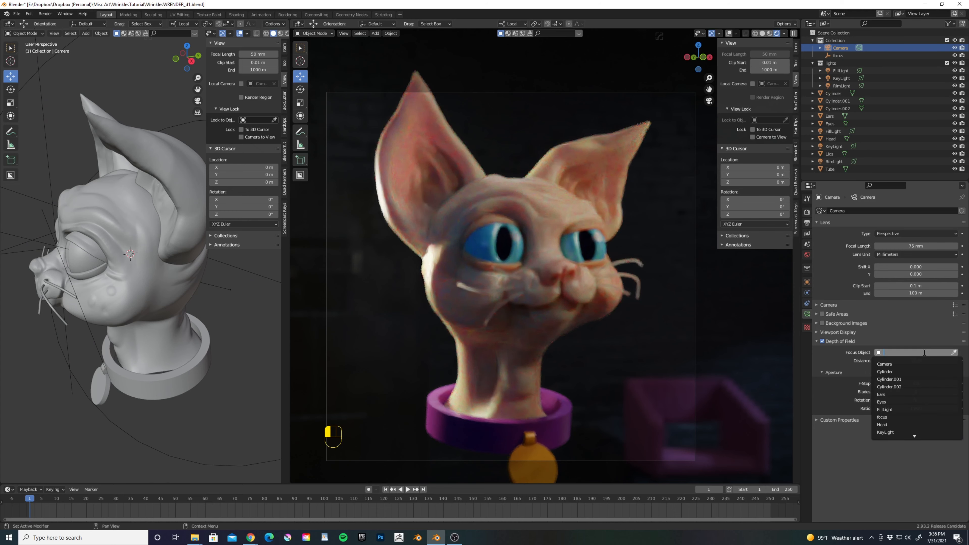
left_click(891, 417)
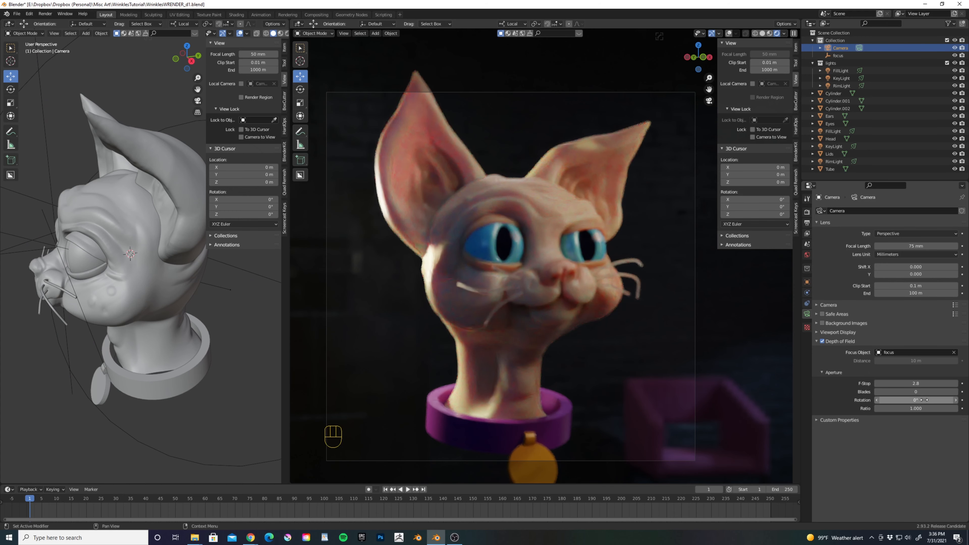
left_click(904, 383)
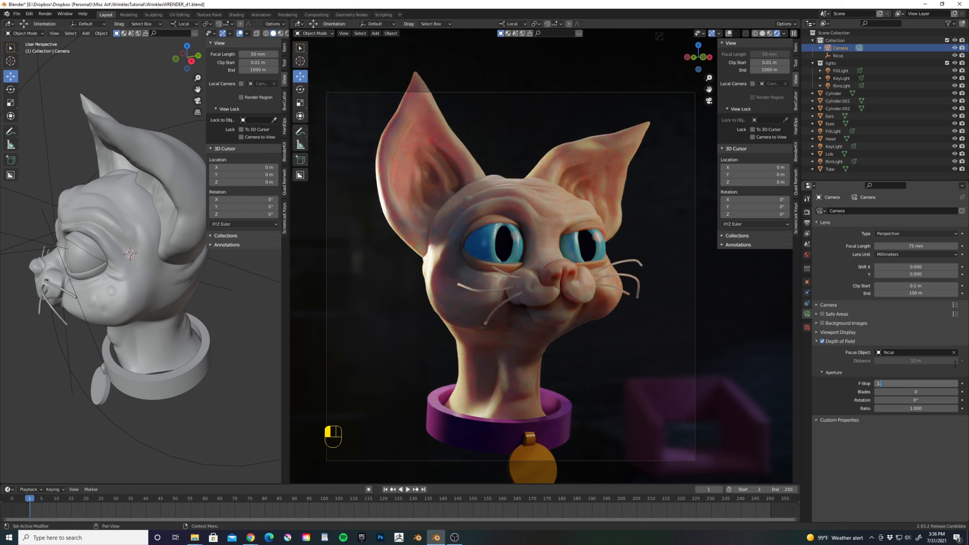
type("1.4")
key("Return")
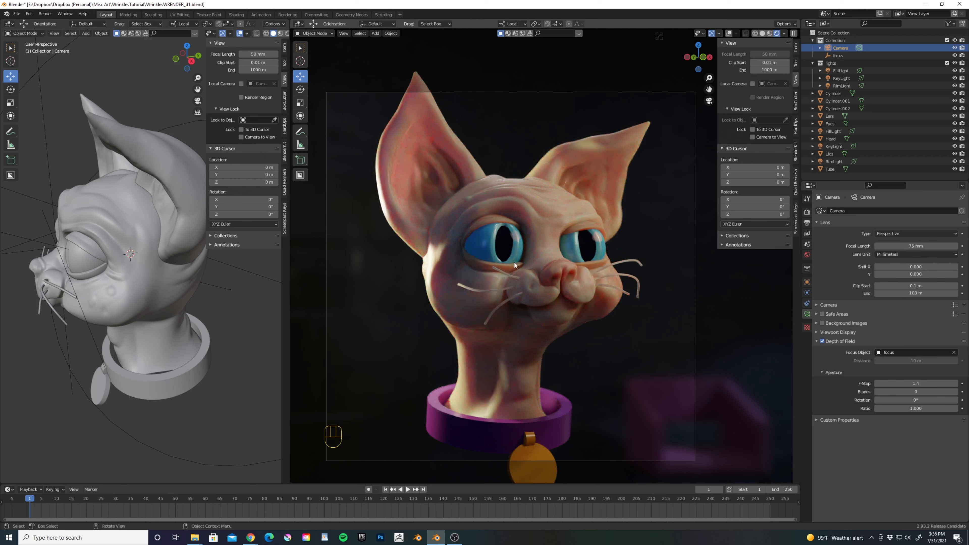
Add a Hair particle system to the Head object
left_click(158, 277)
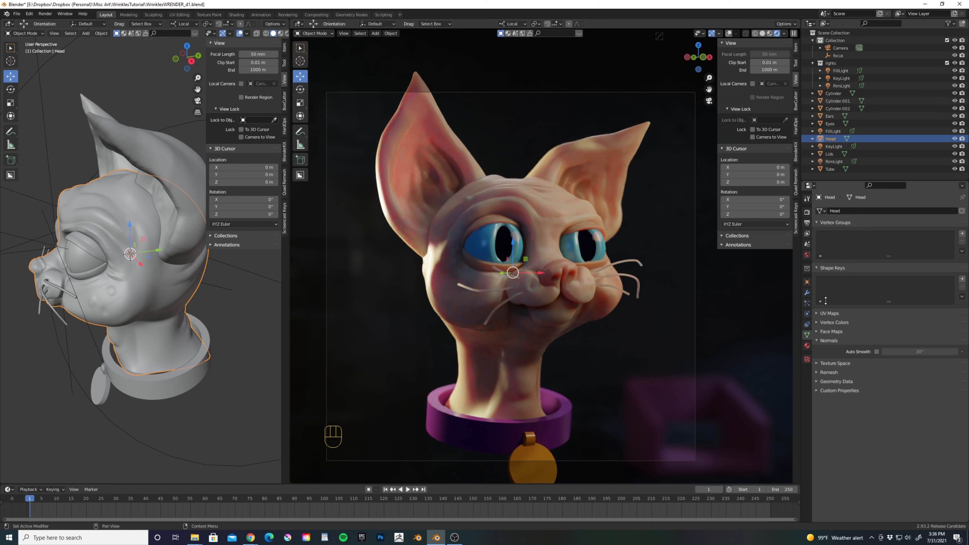
left_click(806, 303)
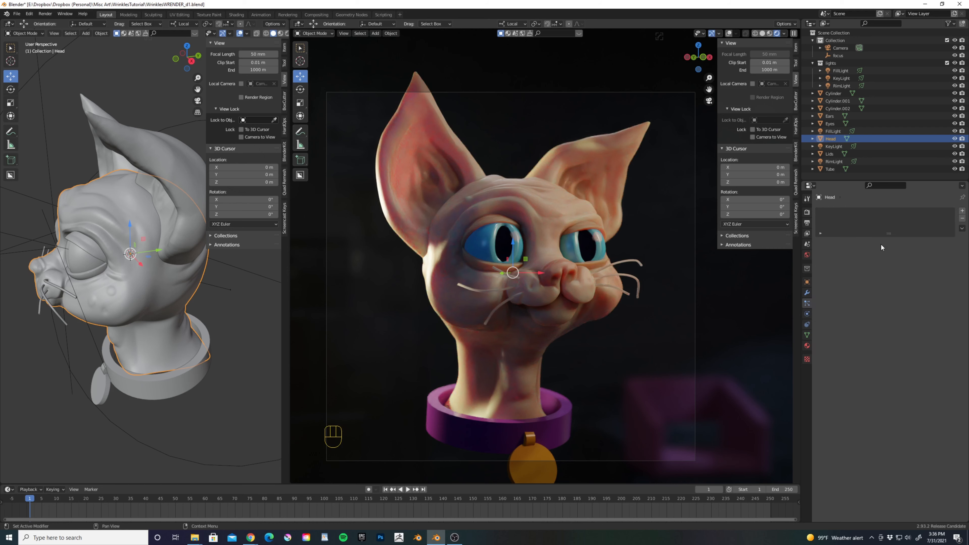
left_click(961, 210)
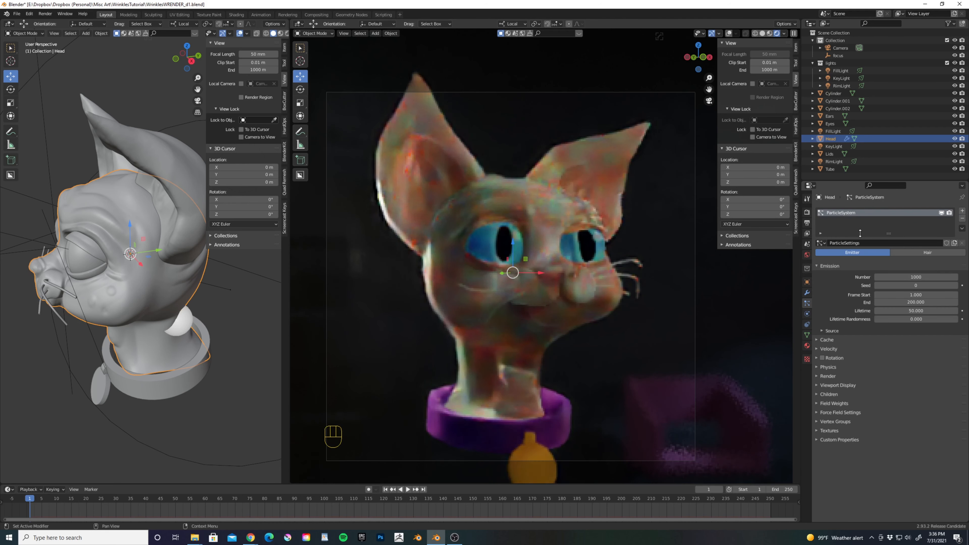
left_click(919, 253)
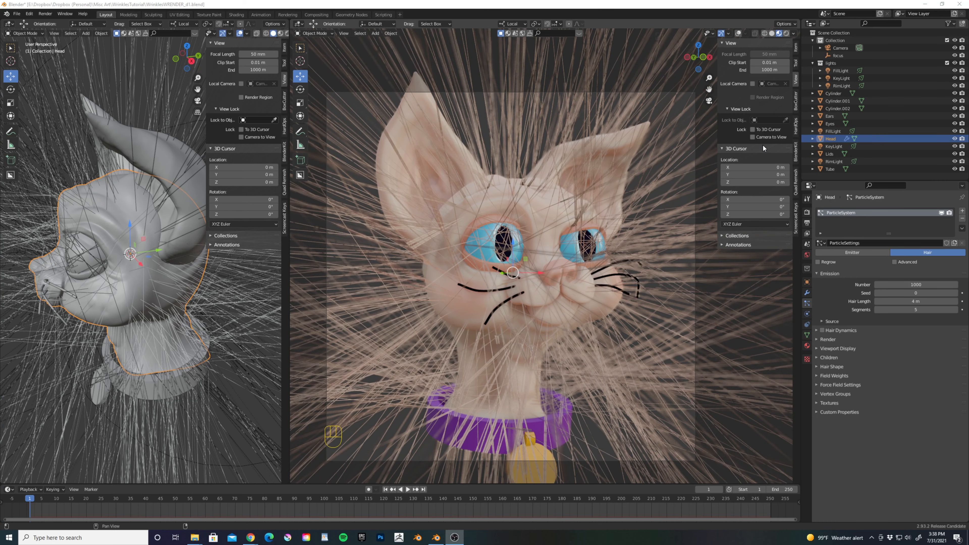
Merge the two viewports into one solid-shaded camera view and set the particle Hair Length to 0.01 m
left_click(771, 33)
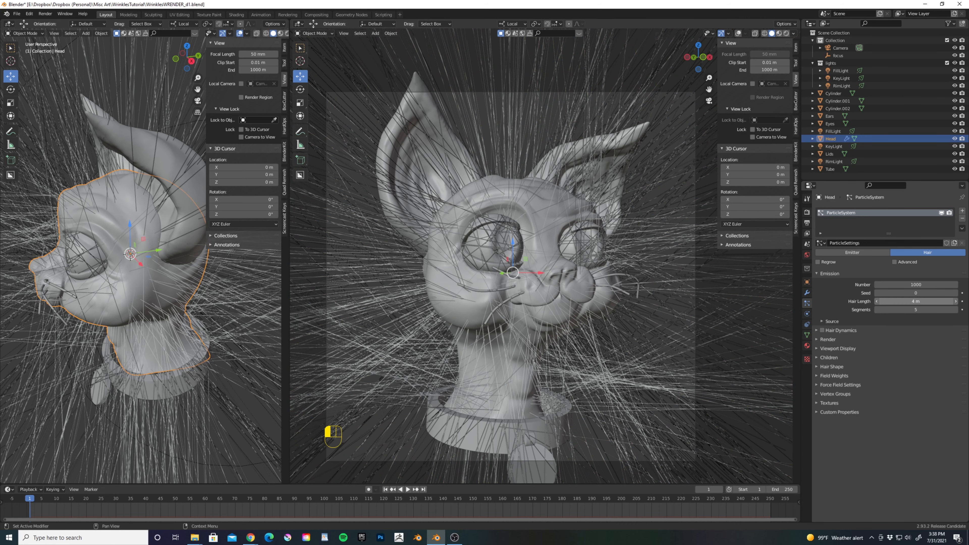
left_click_drag(916, 301, 835, 301)
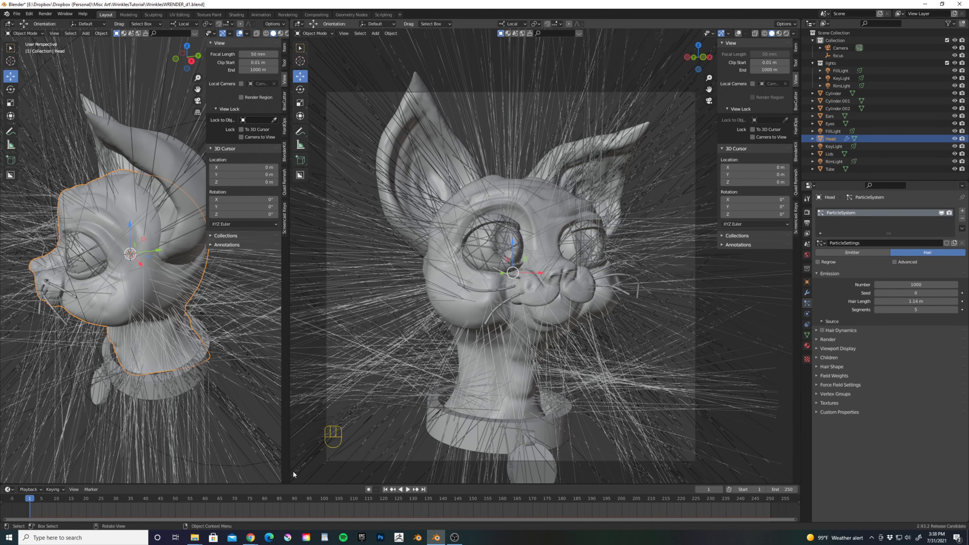
left_click_drag(291, 481, 254, 464)
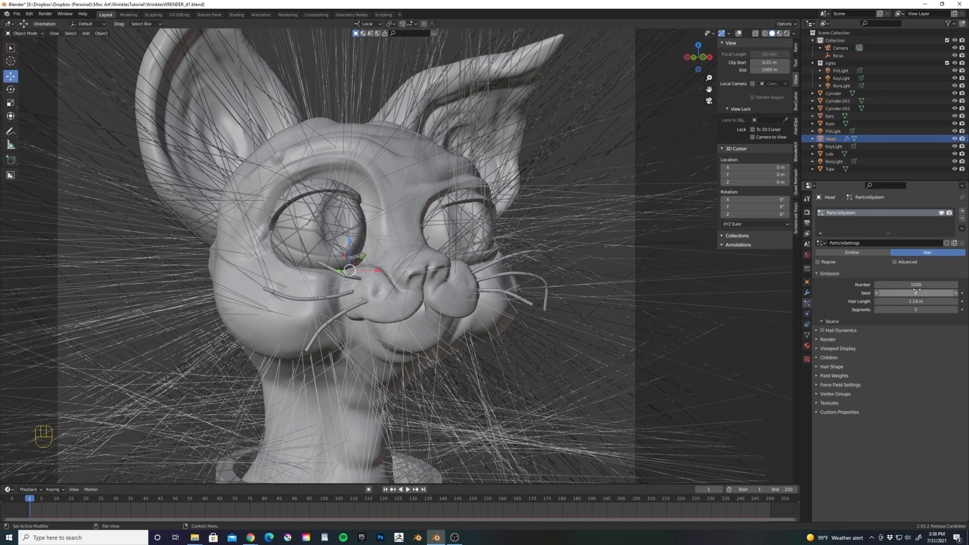
left_click_drag(915, 301, 872, 301)
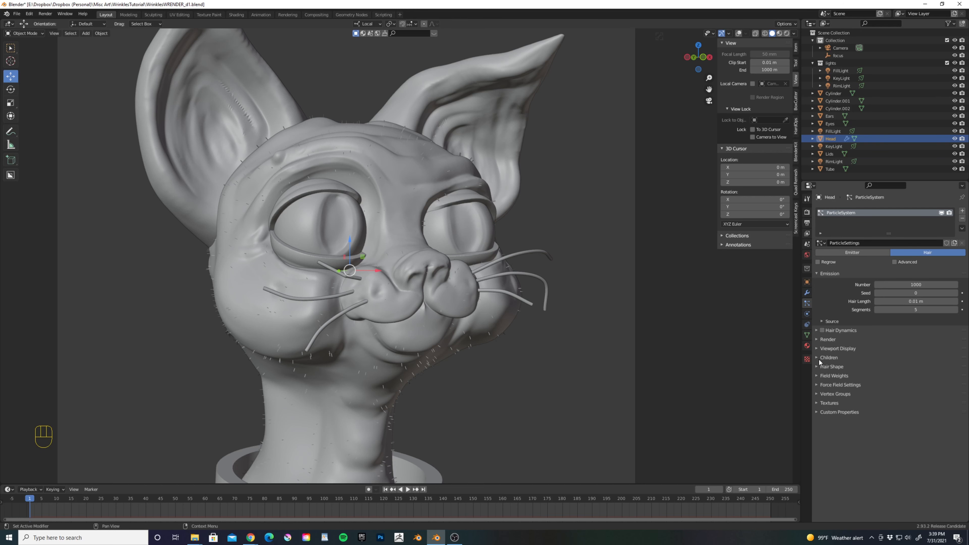
Set the head's hair particle Number to 5000
left_click(822, 321)
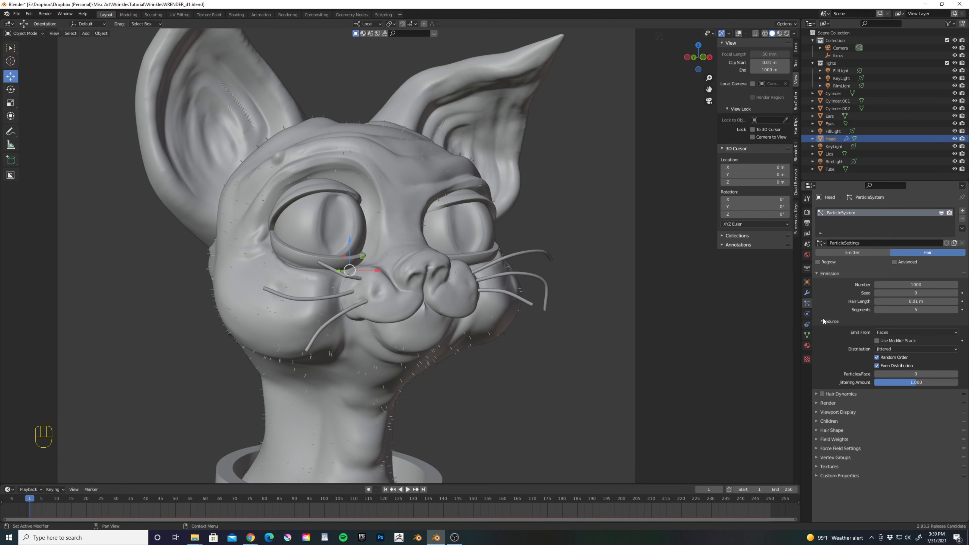
left_click(822, 320)
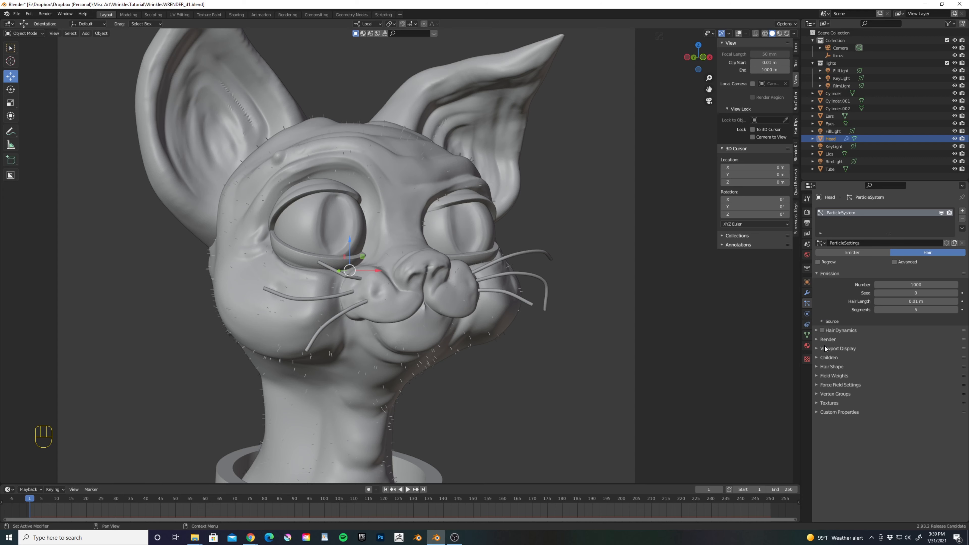
left_click(907, 284)
type("5")
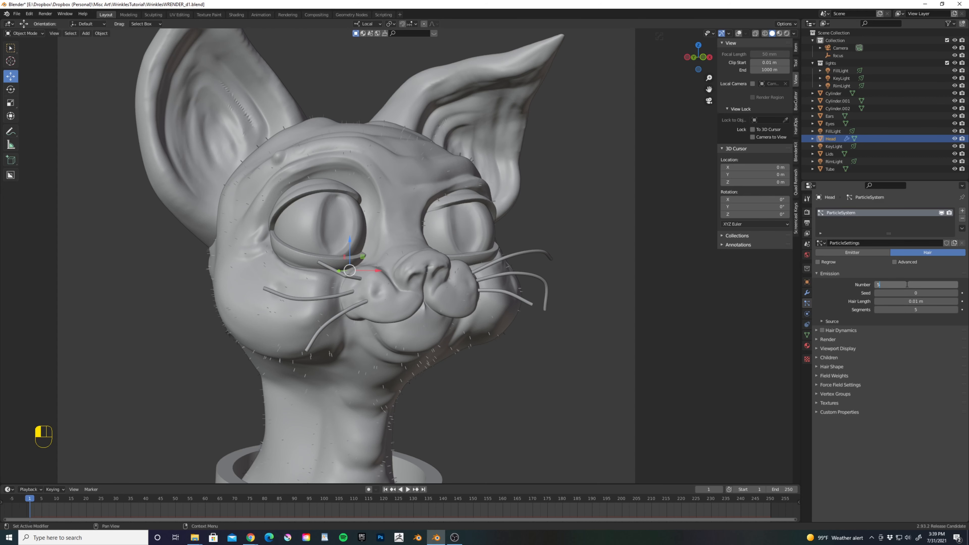
type("000")
key("Return")
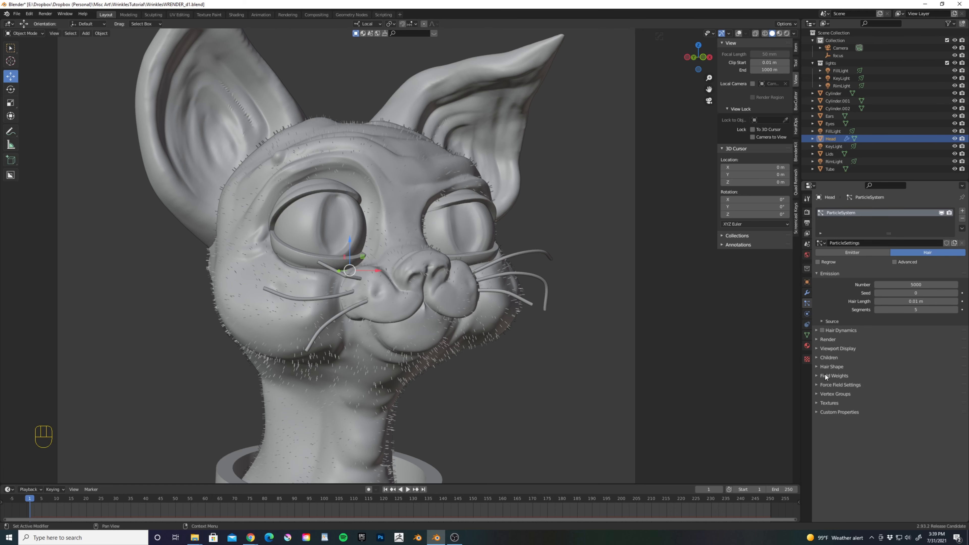
left_click(818, 366)
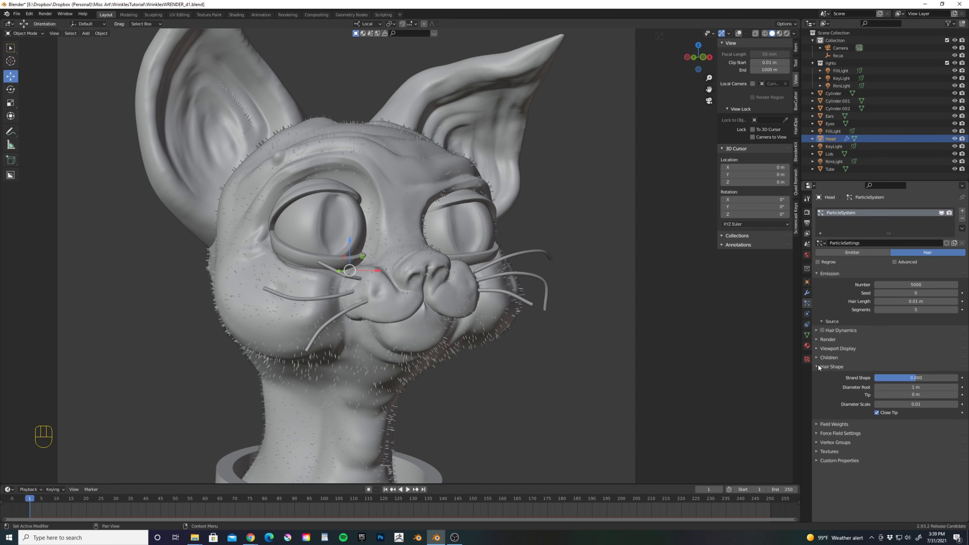
left_click(818, 365)
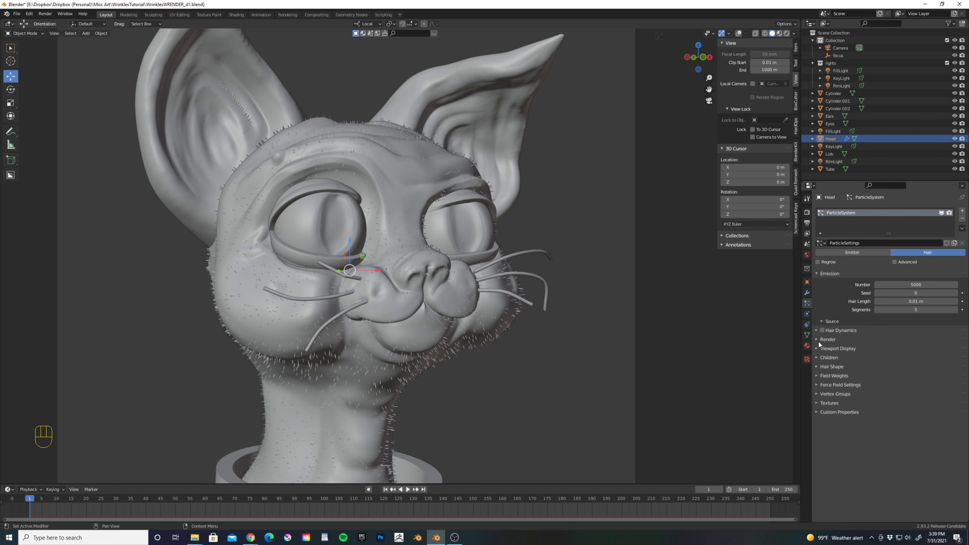
Add a second material slot to the Head with a new material named M_Fuzz
left_click(817, 340)
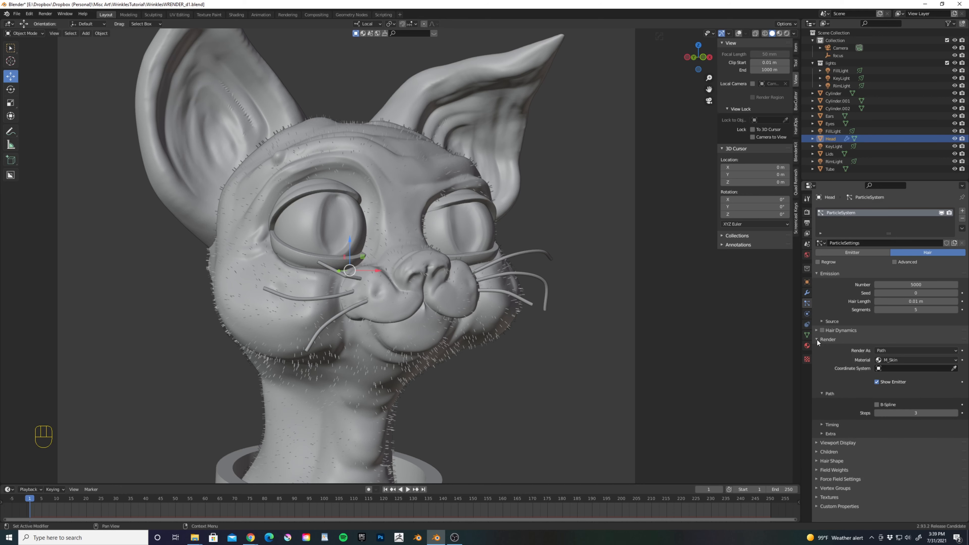
left_click(807, 346)
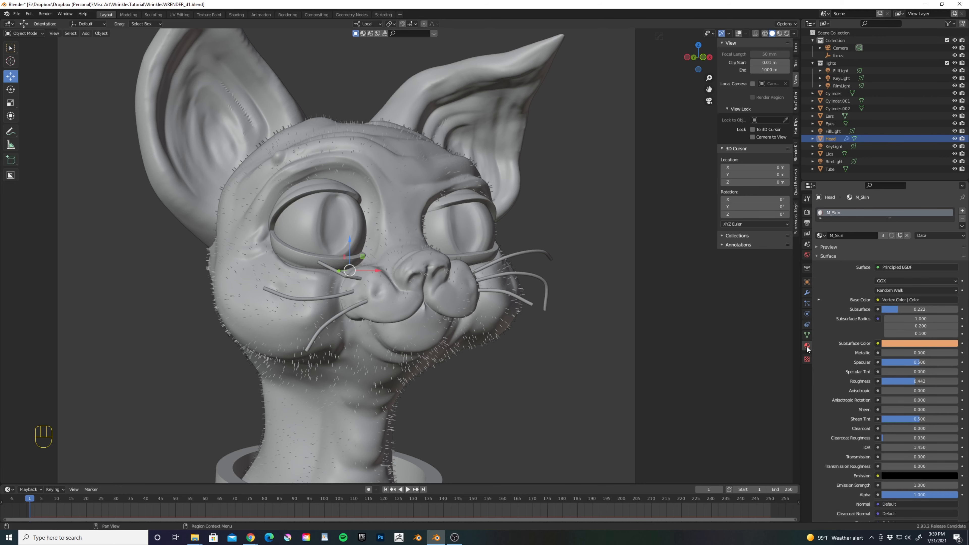
left_click(962, 211)
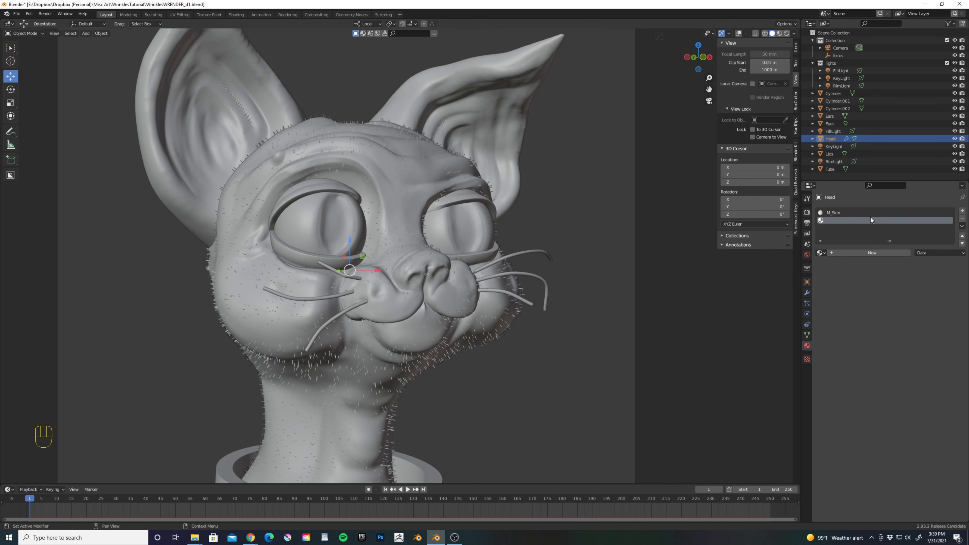
left_click(852, 253)
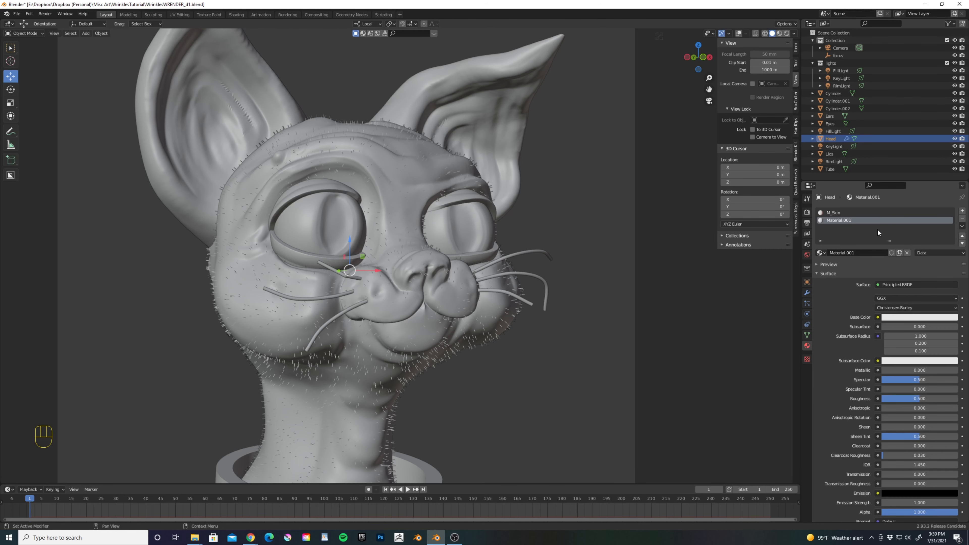
left_click(858, 254)
type("M_Fuzz")
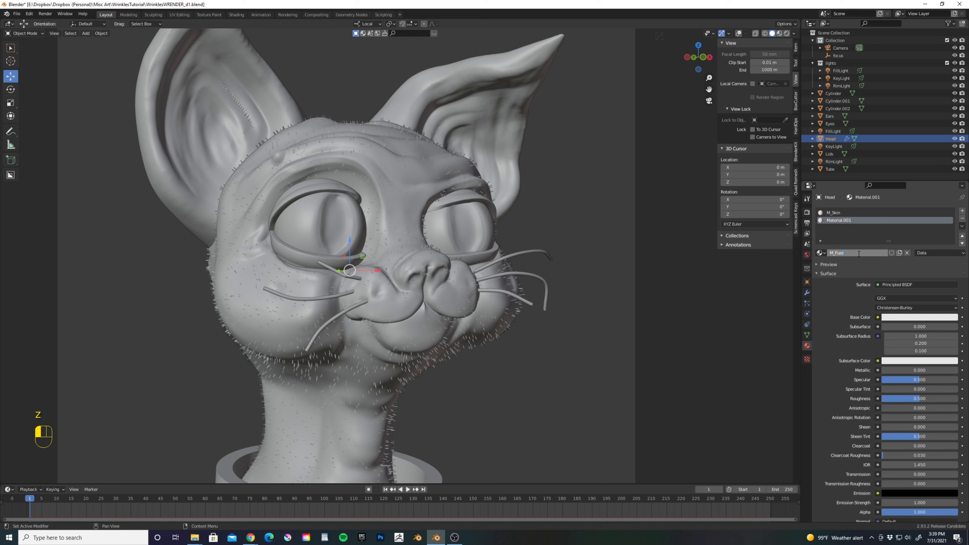
key("Return")
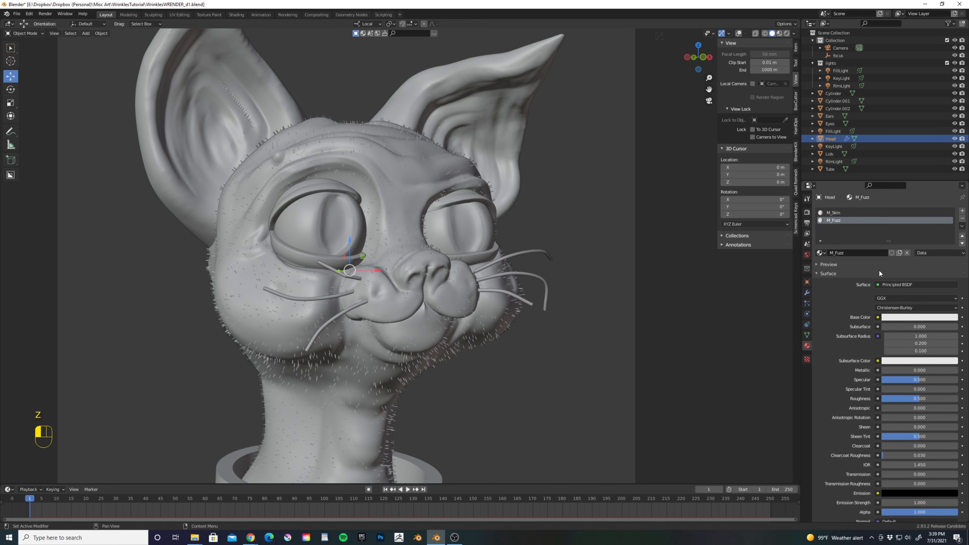
Change the M_Fuzz surface to Hair BSDF and give it a pale peach color
left_click(900, 284)
left_click(885, 359)
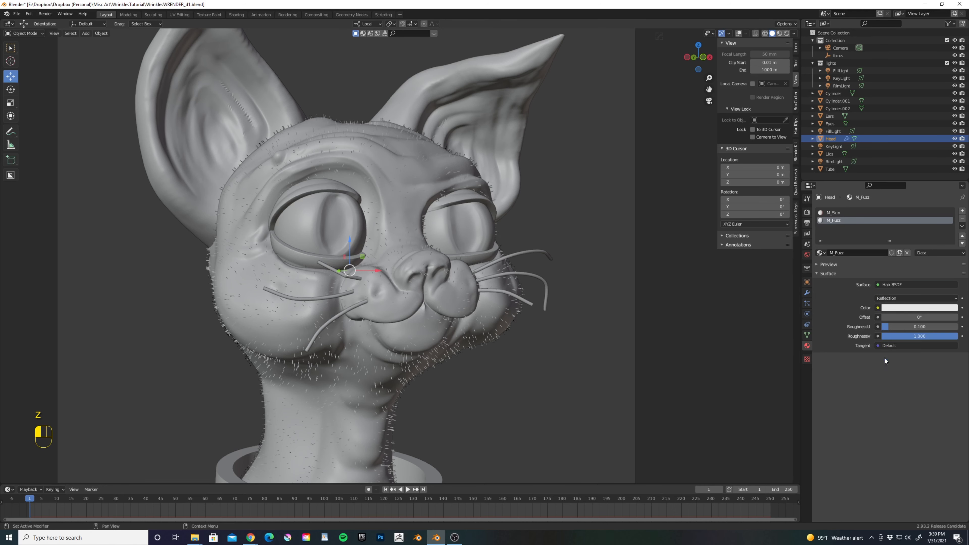
left_click(903, 308)
left_click_drag(917, 227, 915, 233)
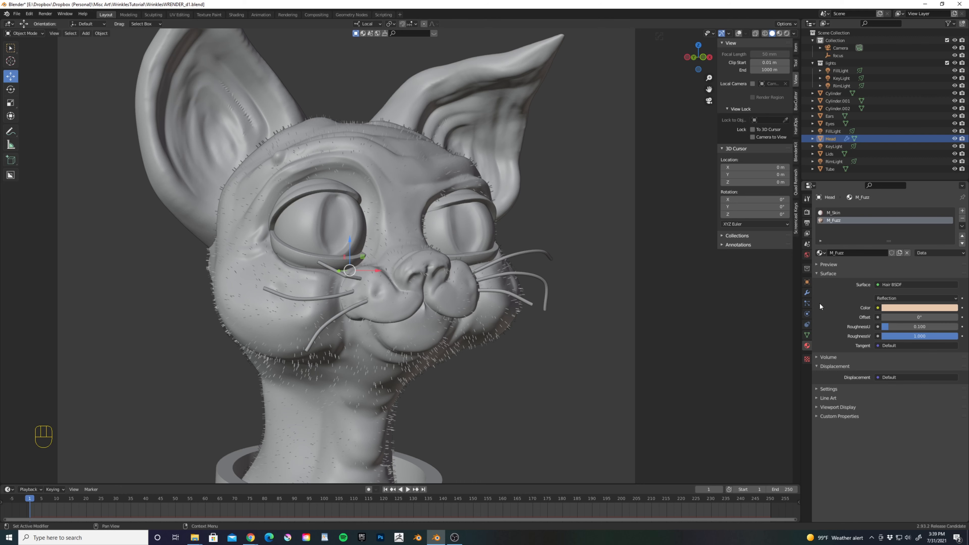
Set the Random path timing of the head's hair particles to 0.973
left_click(808, 304)
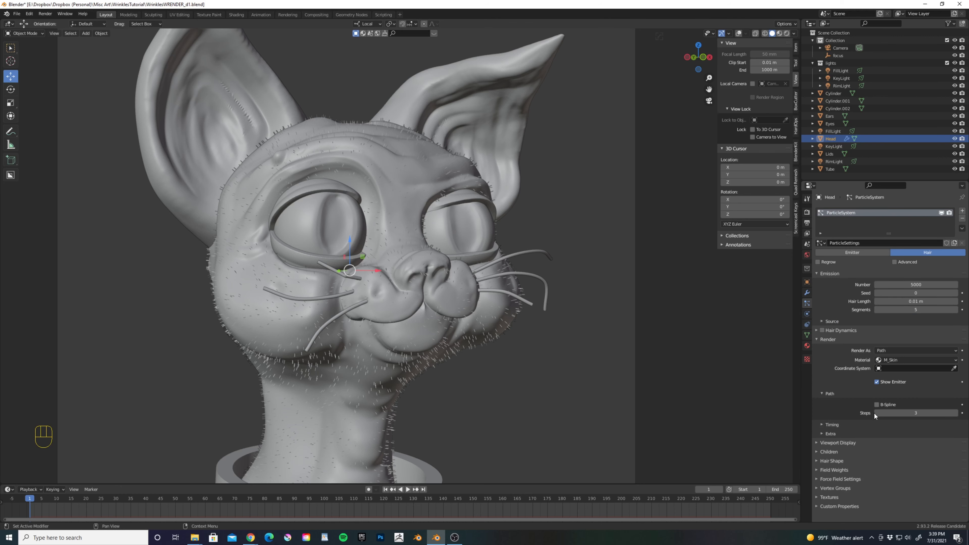
left_click(818, 451)
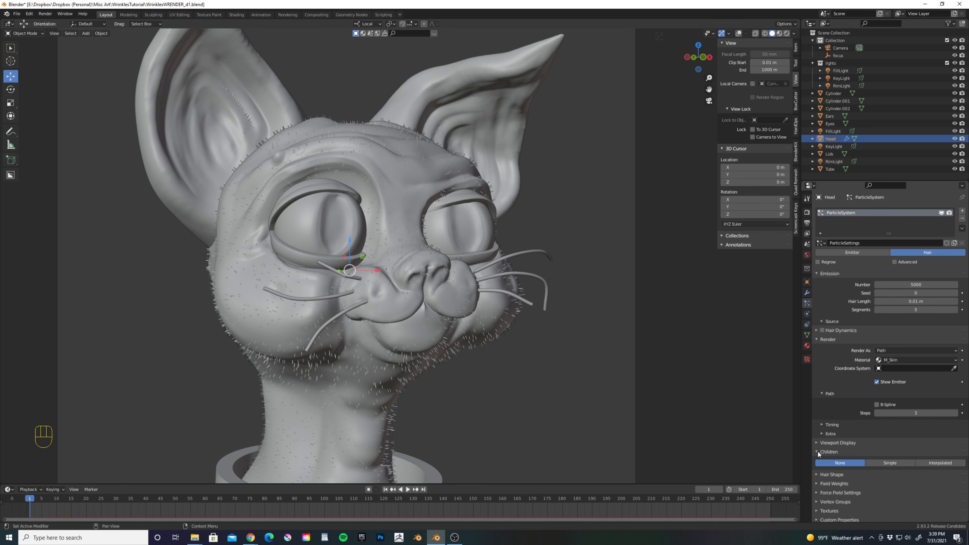
left_click(817, 451)
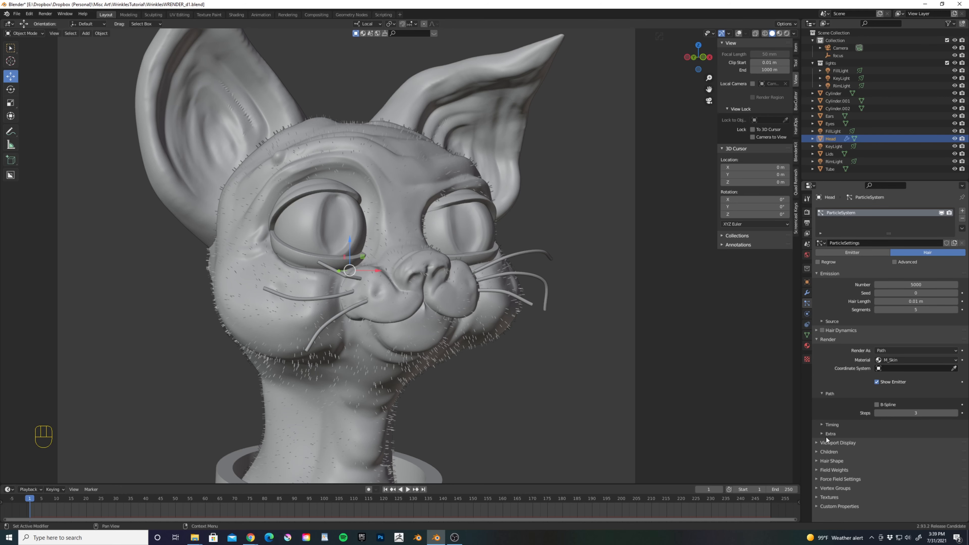
left_click(817, 460)
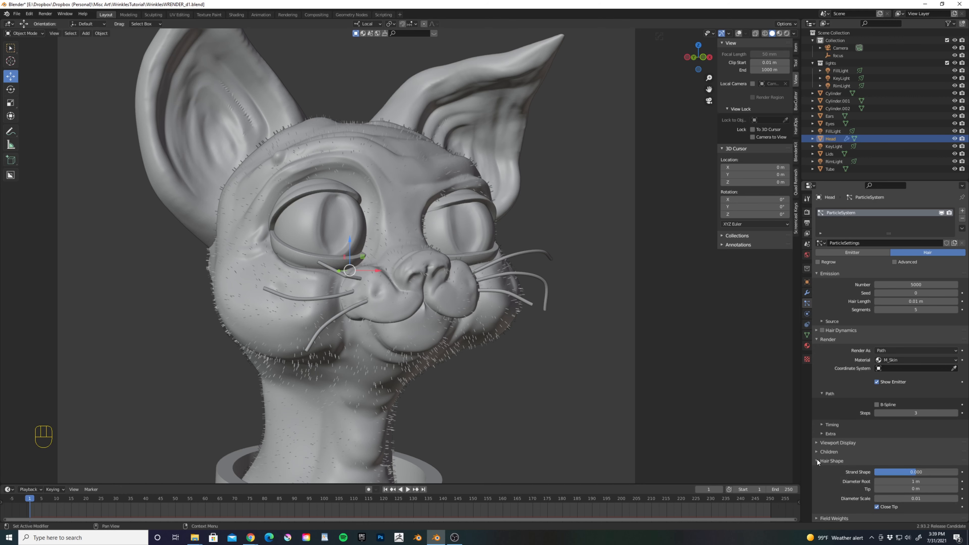
left_click(817, 461)
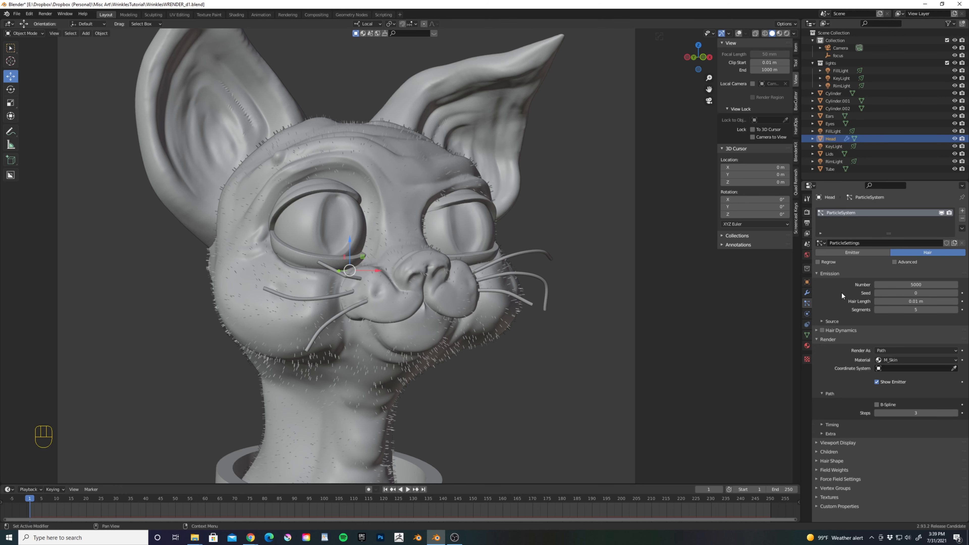
left_click(821, 423)
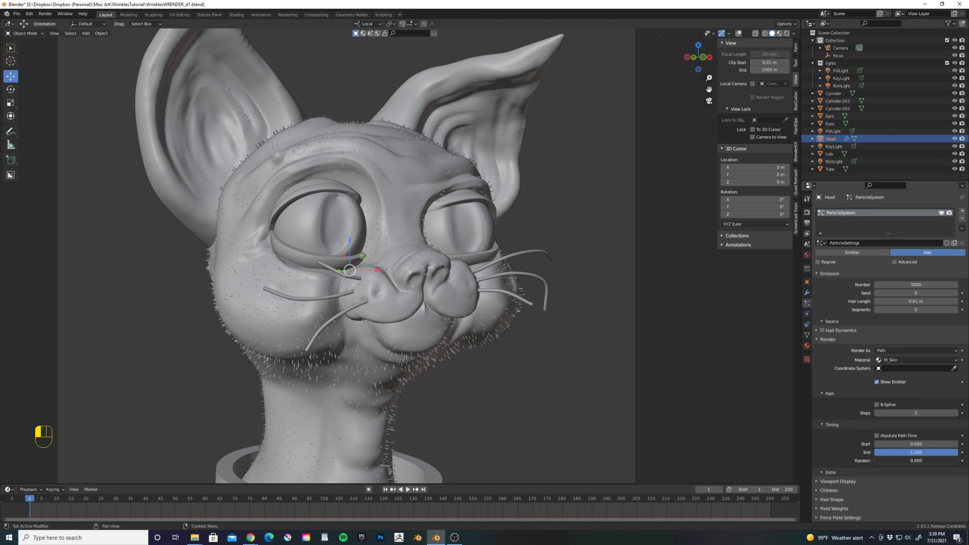
left_click_drag(877, 460, 954, 460)
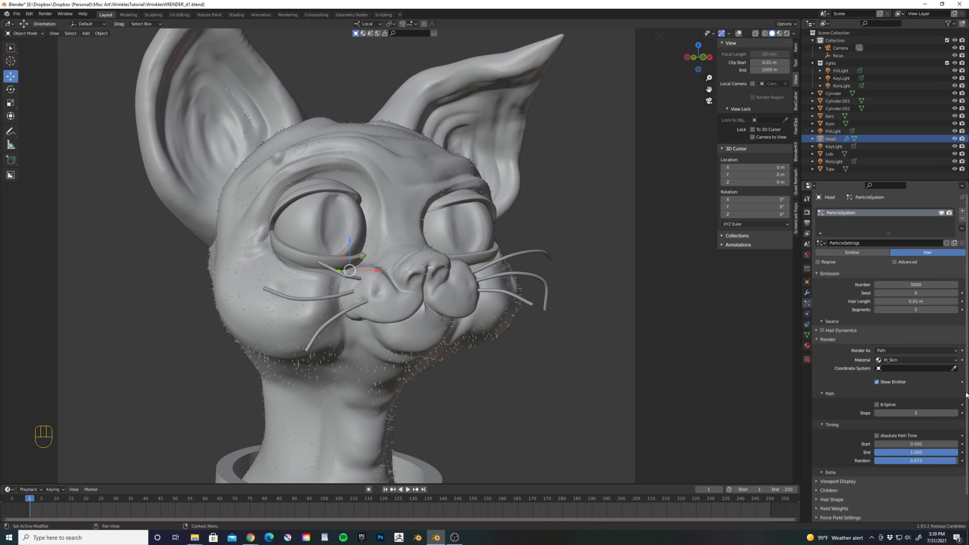
Set the head particles' Hair Length to 0.03 m
left_click(911, 302)
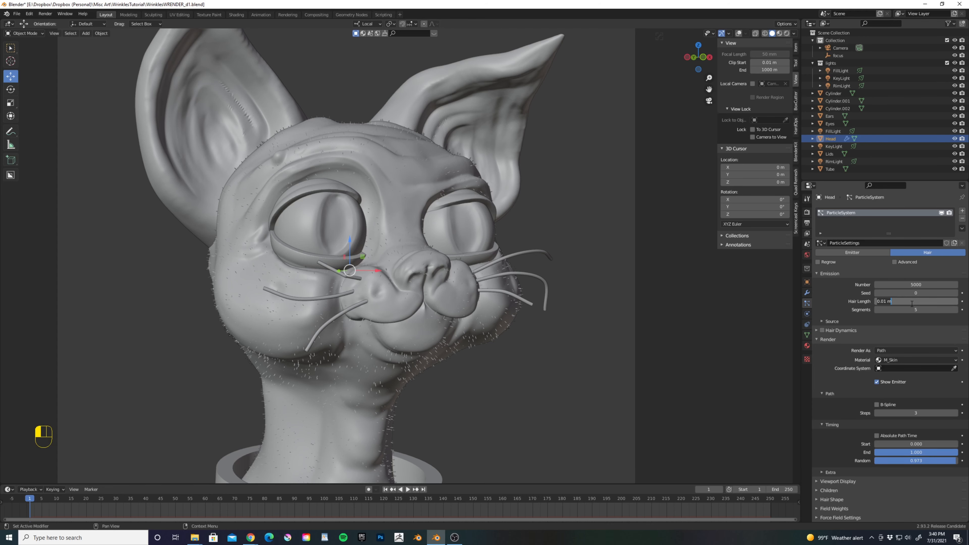
type(".03")
key("Return")
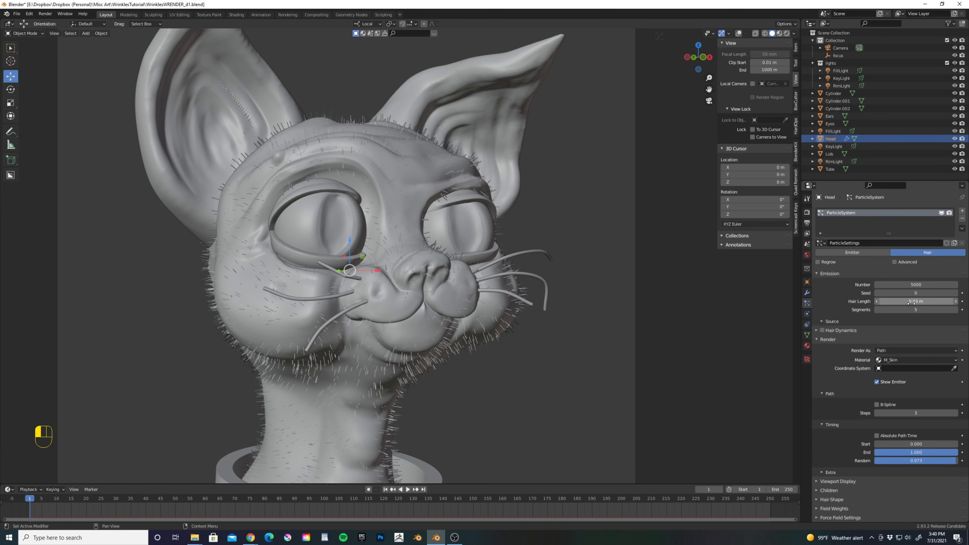
Set the head particles' Hair Length to 0.02 m and the Random path timing to 1.000
left_click(909, 302)
key("BackSpace")
key("BackSpace")
key("BackSpace")
type("2")
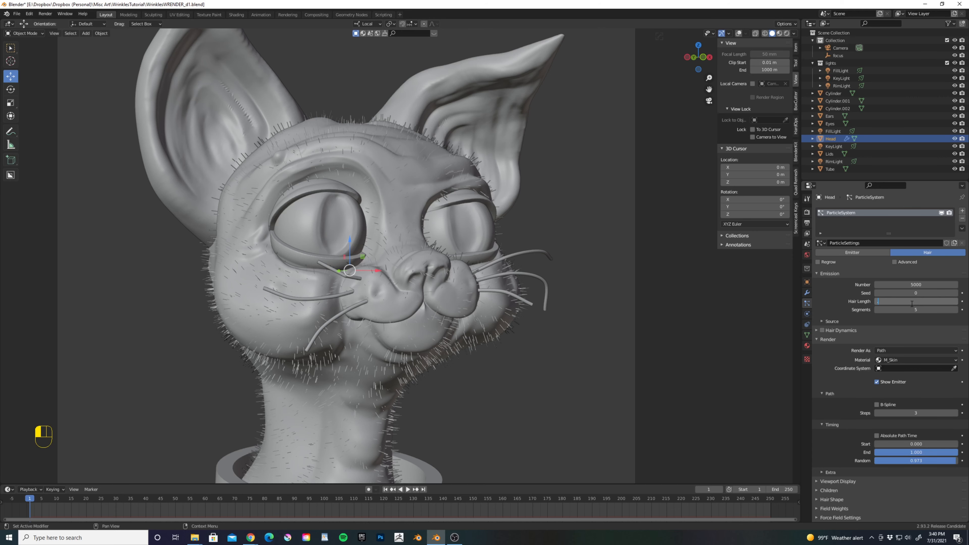
key("Return")
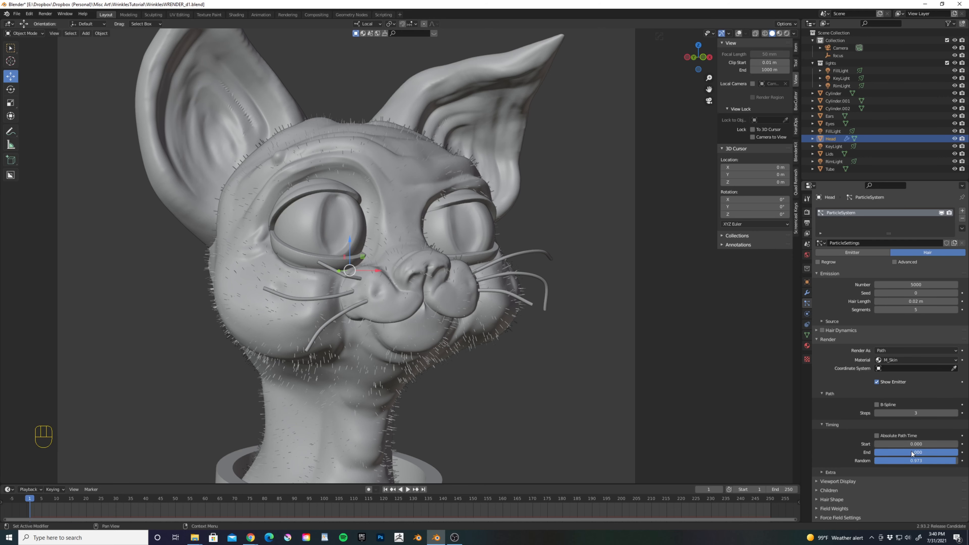
left_click_drag(918, 461, 938, 461)
Show the viewport in rendered shading and assign the M_Fuzz material to the hair particles
left_click(786, 34)
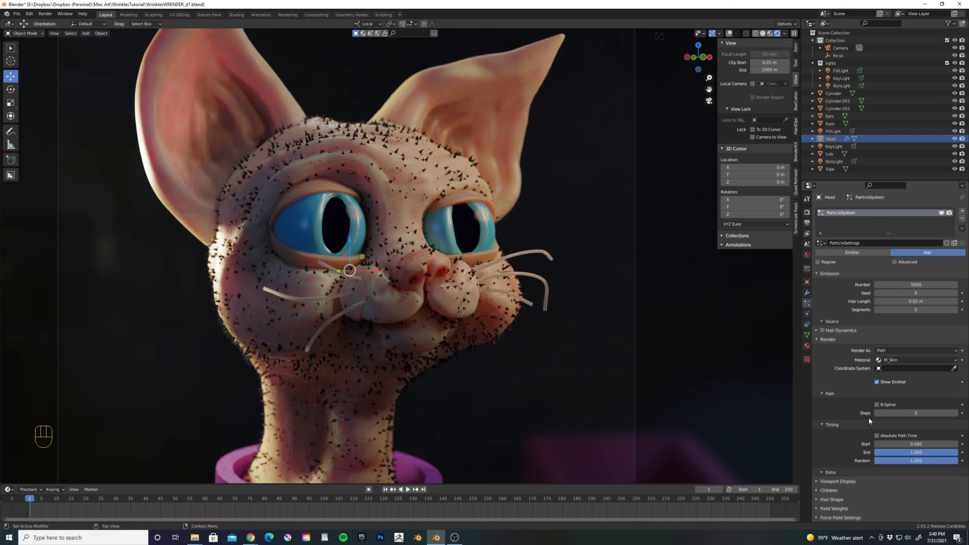
left_click(896, 358)
left_click(897, 377)
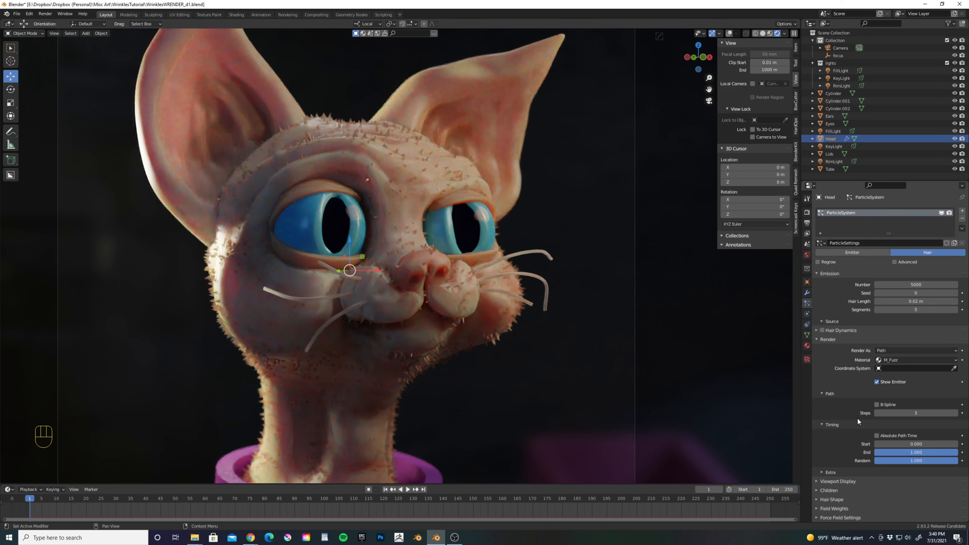
Set the Diameter Root of the hair shape to 0.1 m
left_click(821, 472)
left_click(821, 471)
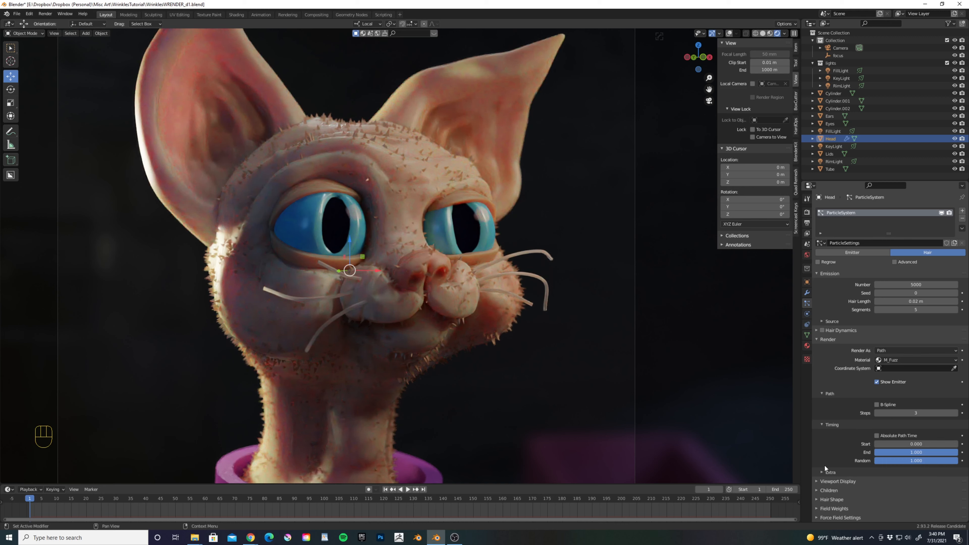
left_click(819, 498)
scroll(840, 446, "down", 4)
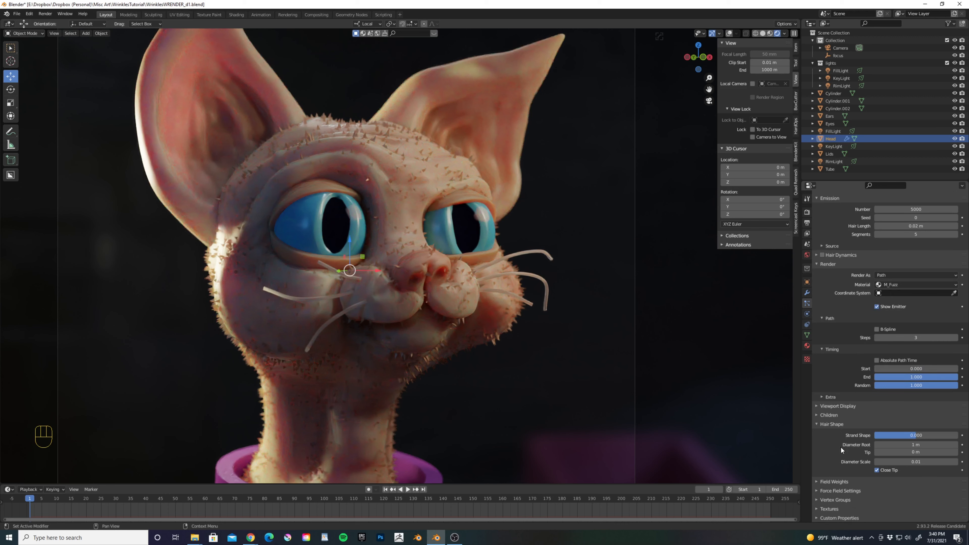
left_click(889, 445)
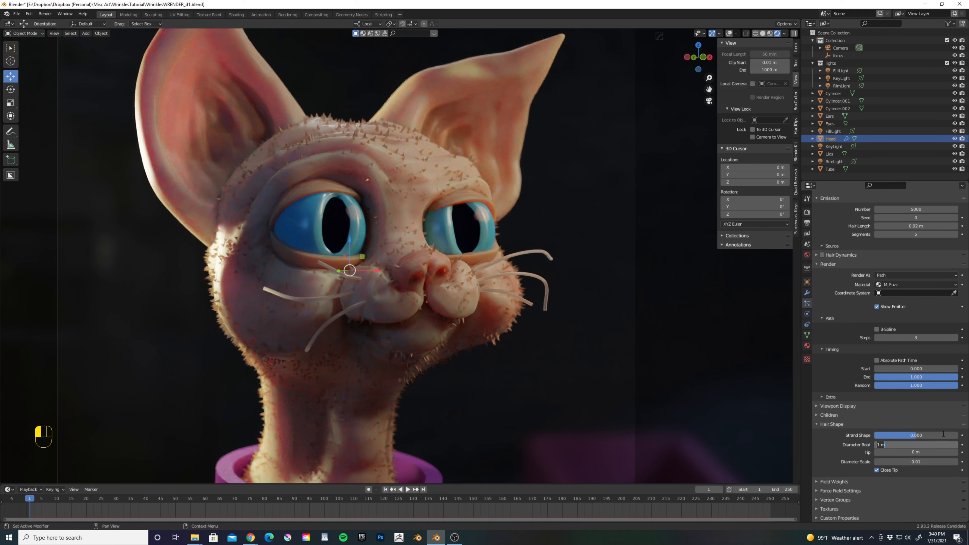
key("BackSpace")
type(".1")
key("Return")
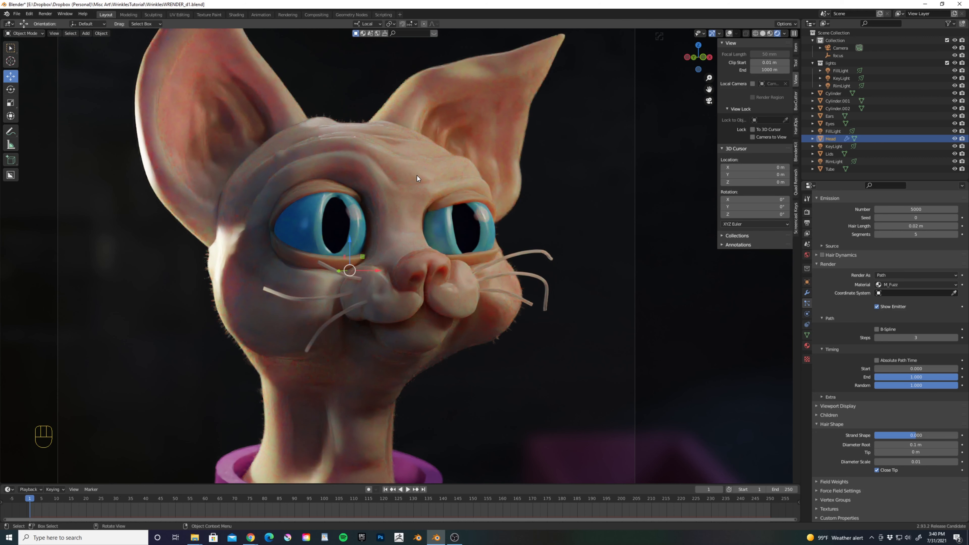
Set the Diameter Root of the hair shape to 0.3 m
left_click(914, 444)
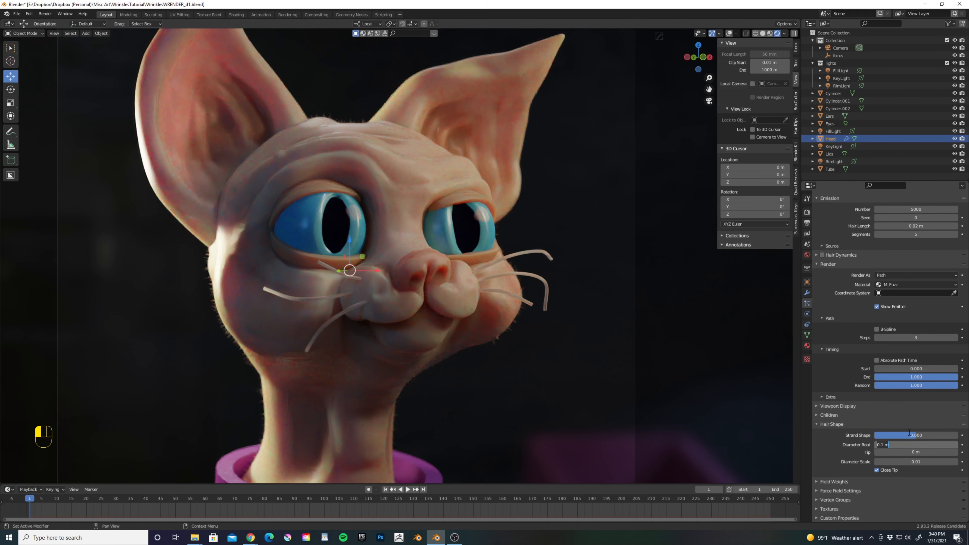
type("0.3")
key("Return")
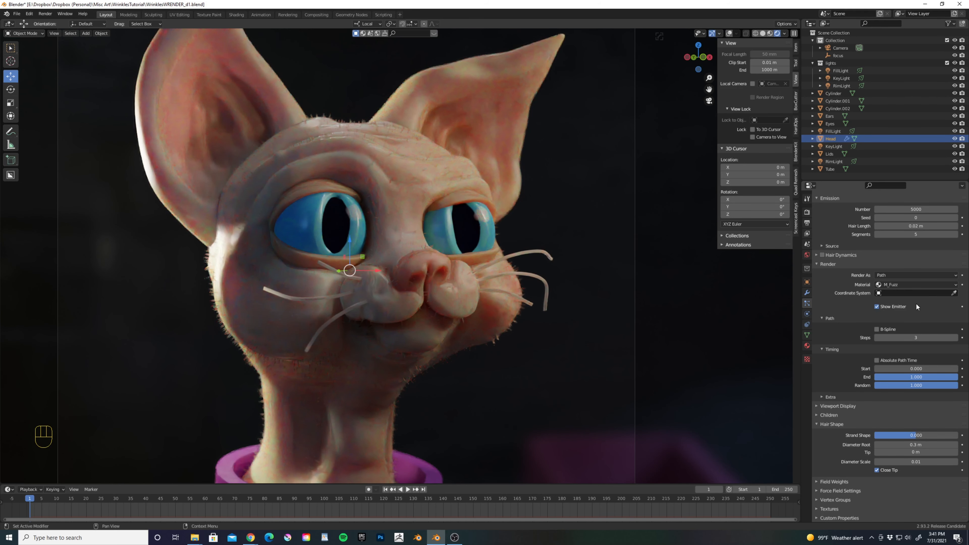
Brighten the peach Hair BSDF color of the M_Fuzz material
left_click(806, 345)
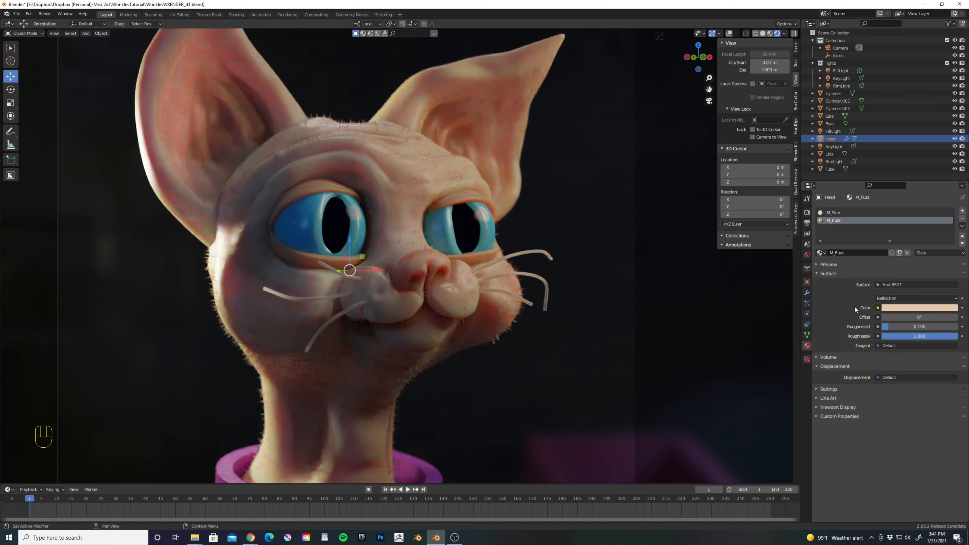
left_click(899, 306)
left_click_drag(952, 206, 951, 202)
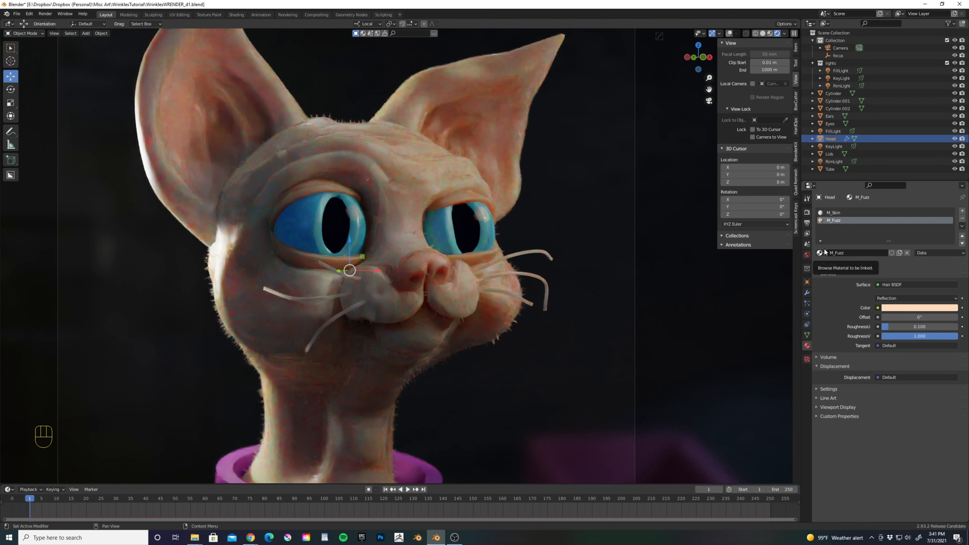
Set the Diameter Root of the head's hair shape to 0.2 m
left_click(807, 304)
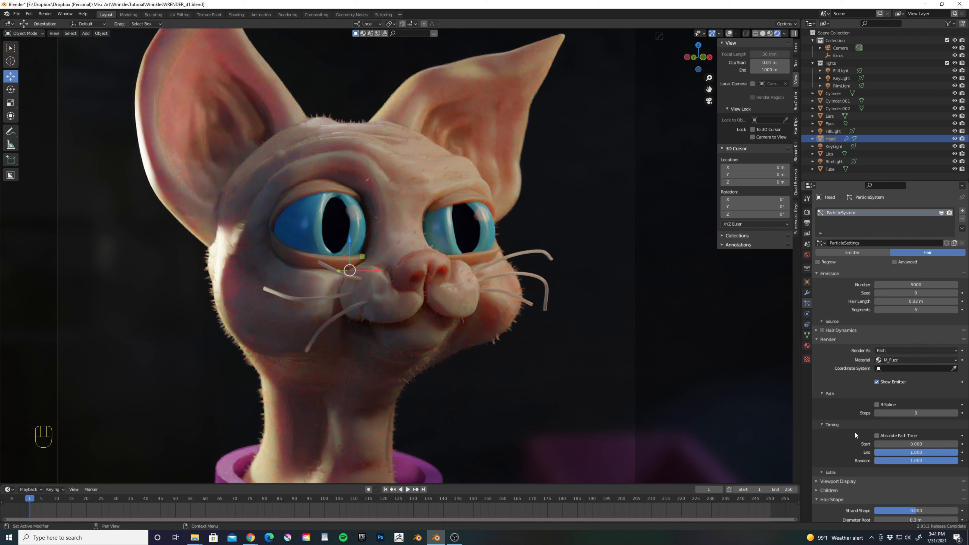
scroll(854, 431, "down", 2)
left_click(914, 489)
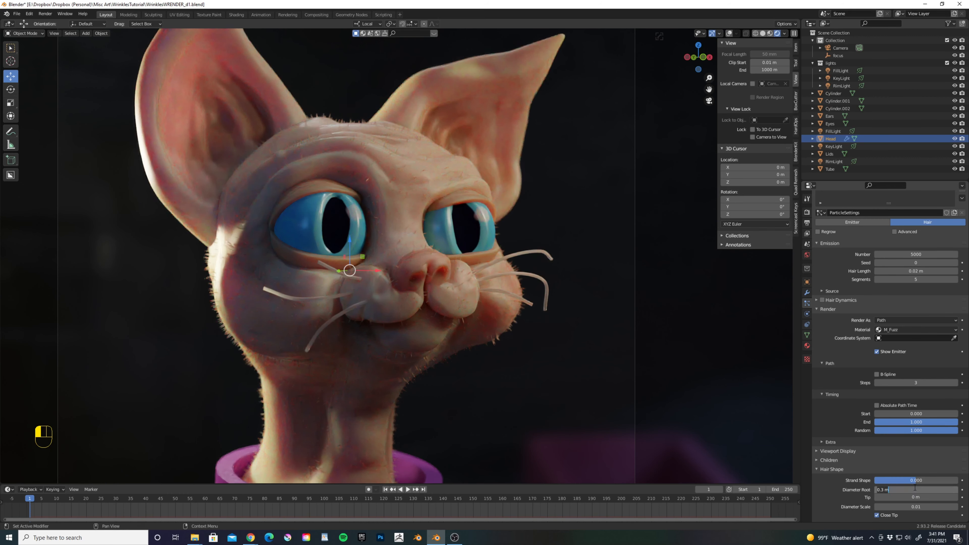
key("BackSpace")
type(".2")
key("Return")
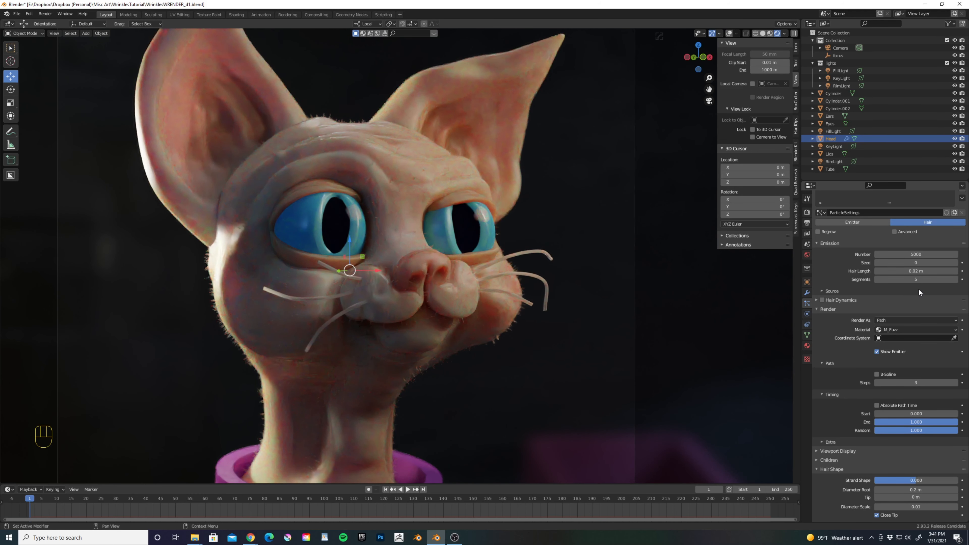
Rename the head's particle settings to FuzzHair
scroll(873, 254, "up", 2)
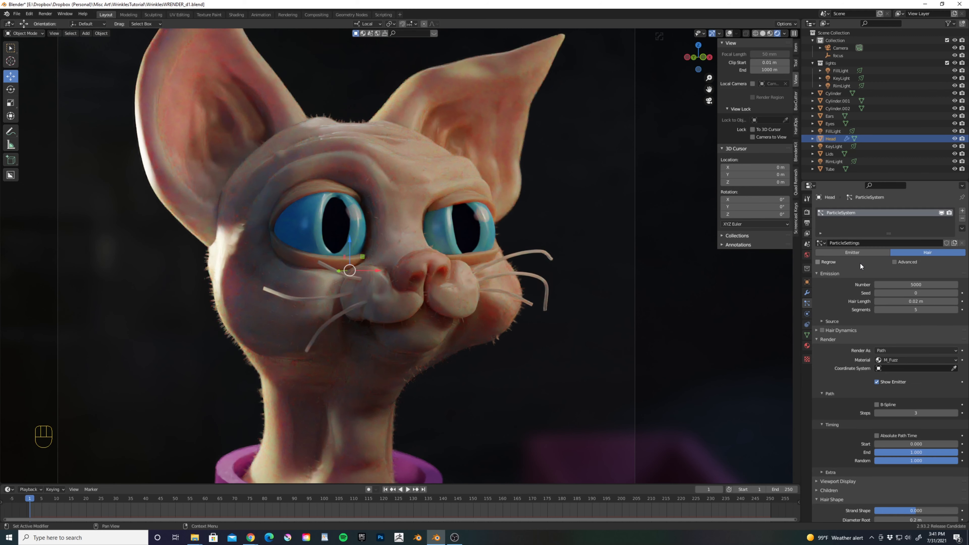
left_click(841, 242)
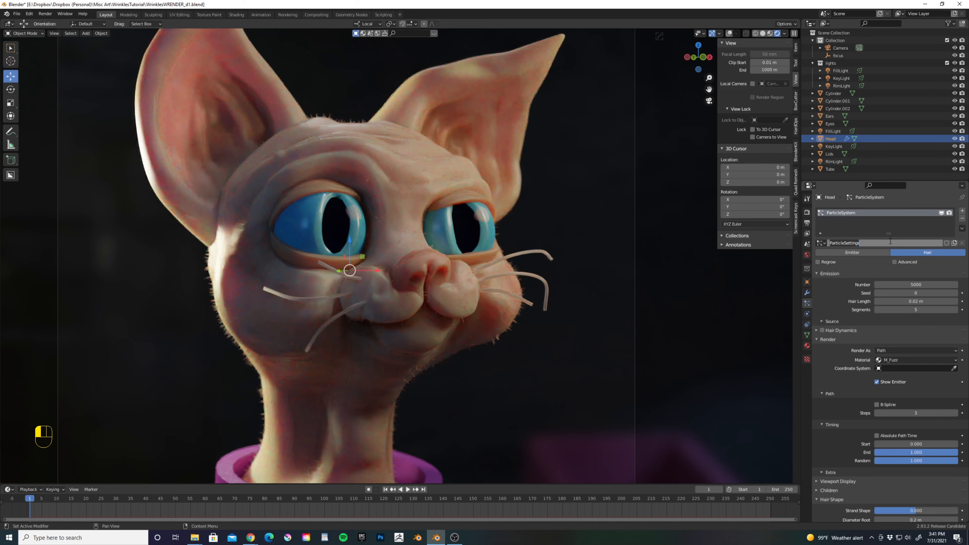
type("FuzzHair")
key("Return")
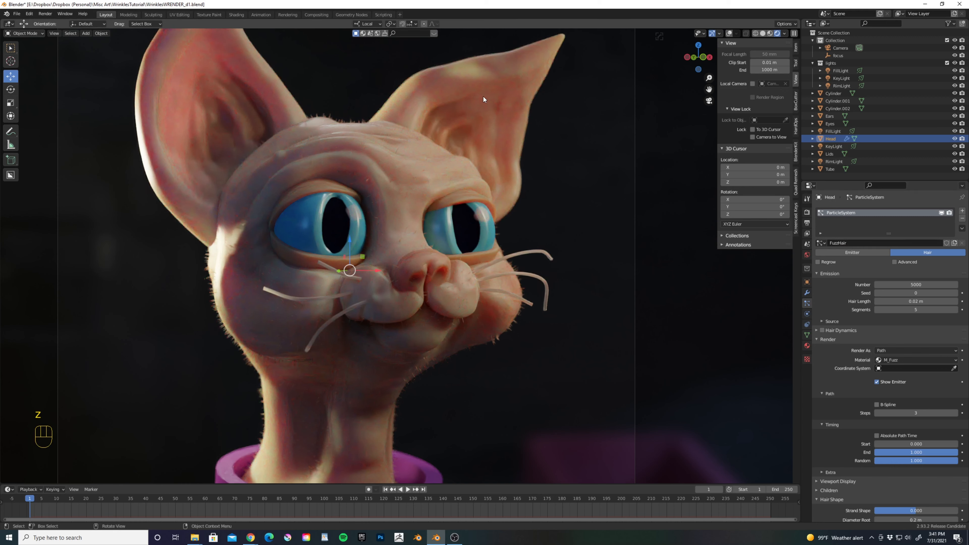
Add a particle system to the ears and assign it the existing FuzzHair settings
left_click(458, 85)
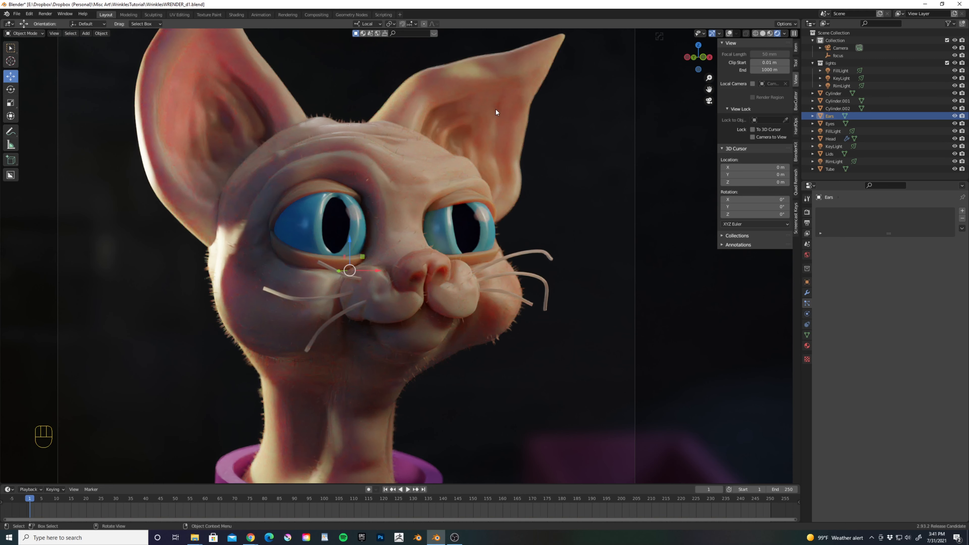
left_click(961, 211)
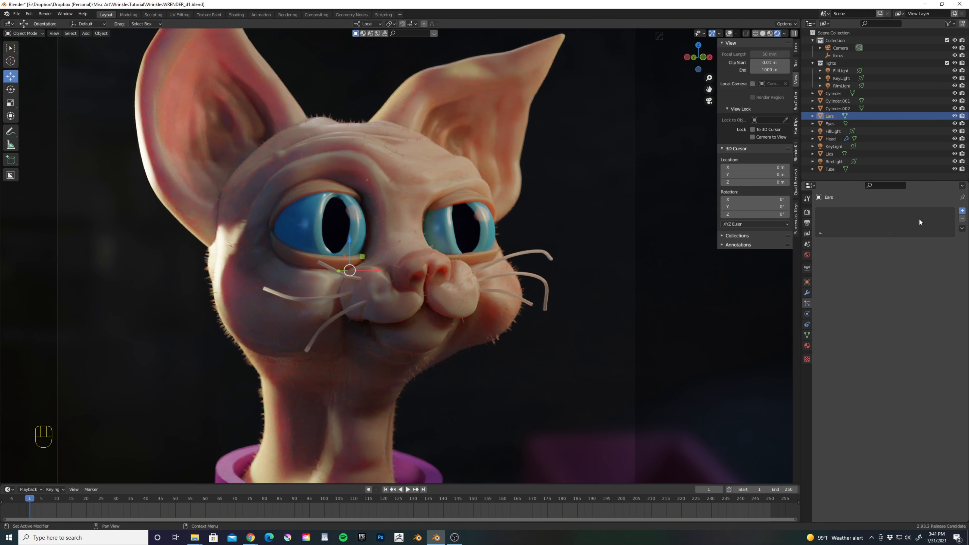
left_click(822, 243)
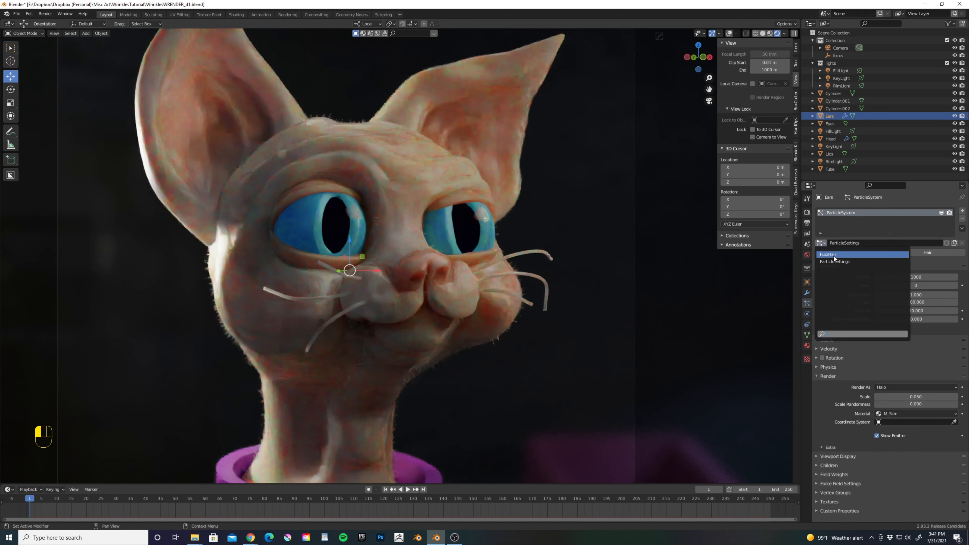
left_click(833, 254)
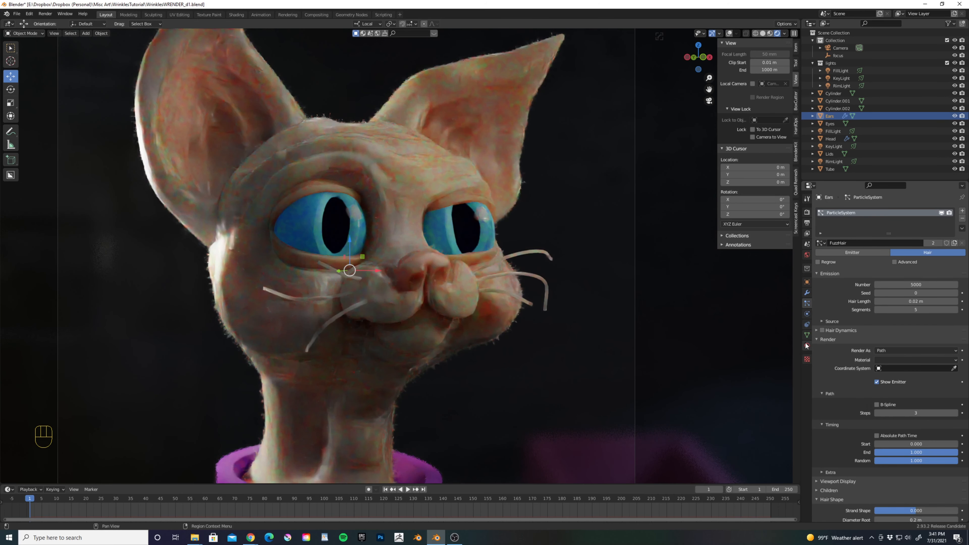
Add a second material slot to the ears, assign M_Fuzz to it, and return to the ears' particle settings
left_click(806, 345)
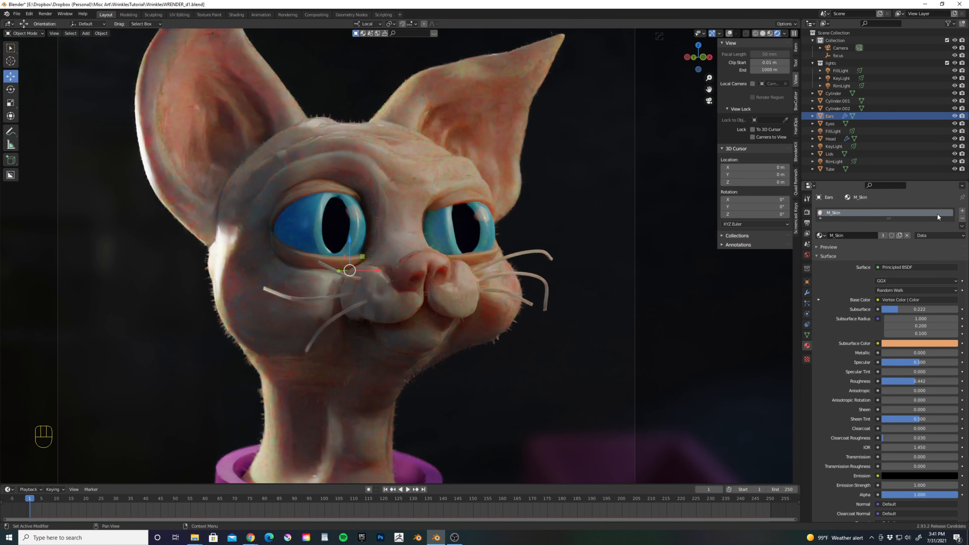
left_click(962, 211)
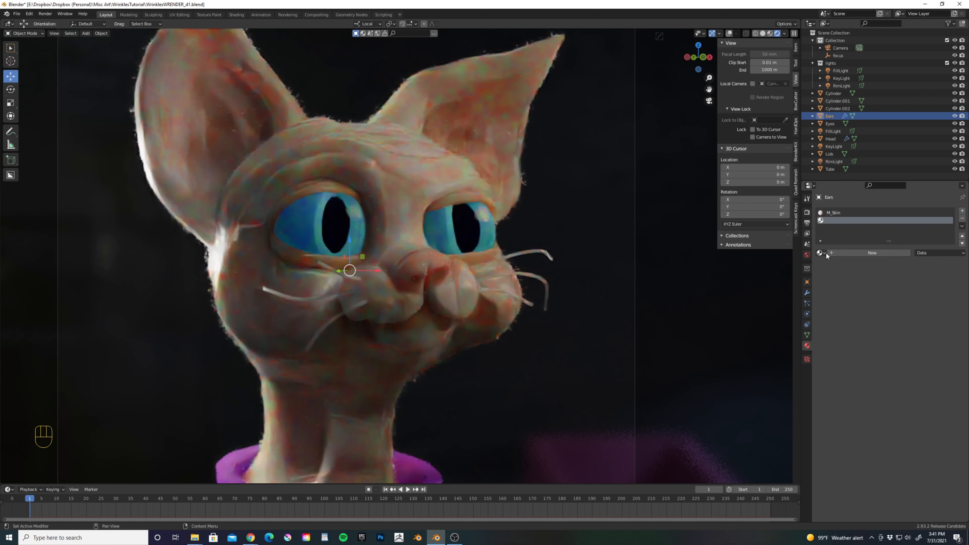
left_click(822, 252)
left_click(835, 271)
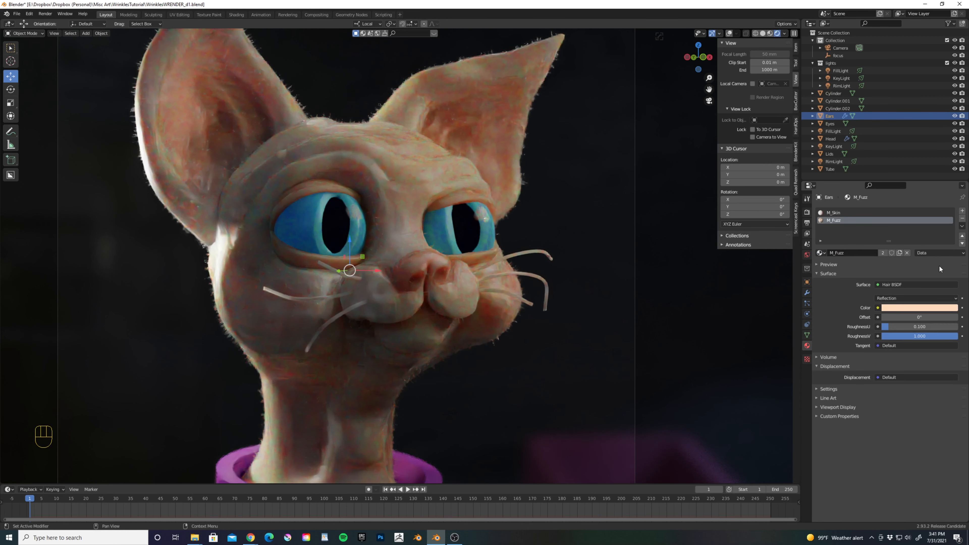
left_click(807, 305)
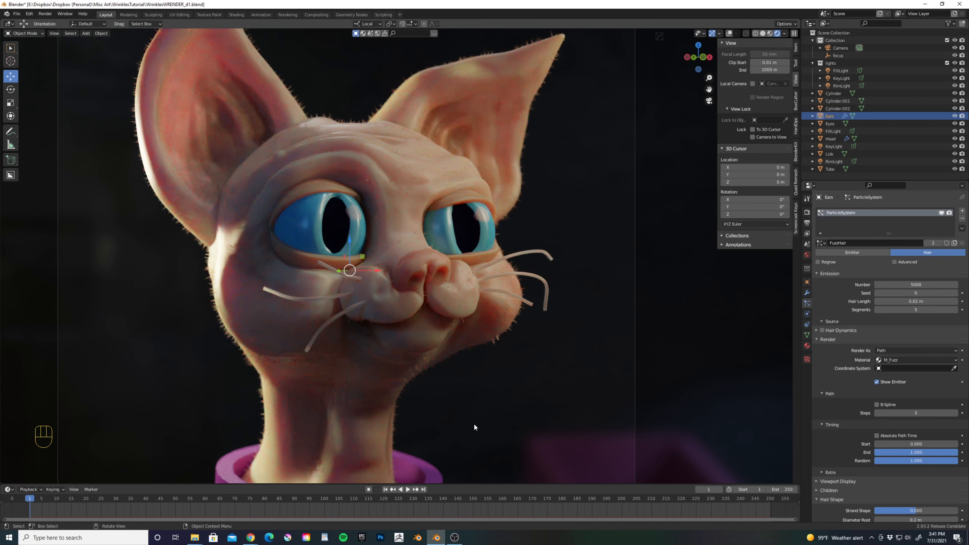
Set the Metallic value of the round collar tag's material to 1.0
key("KP_0")
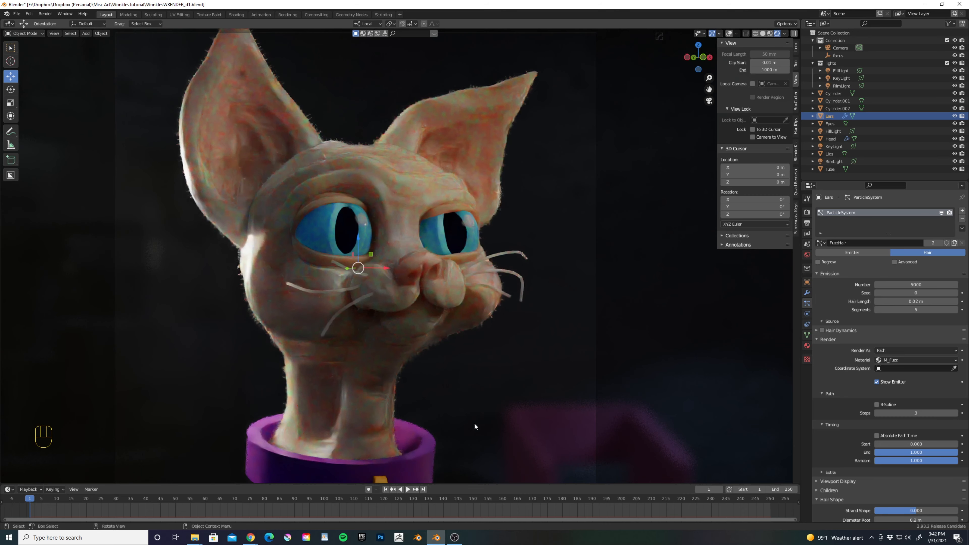
scroll(473, 422, "up", 2)
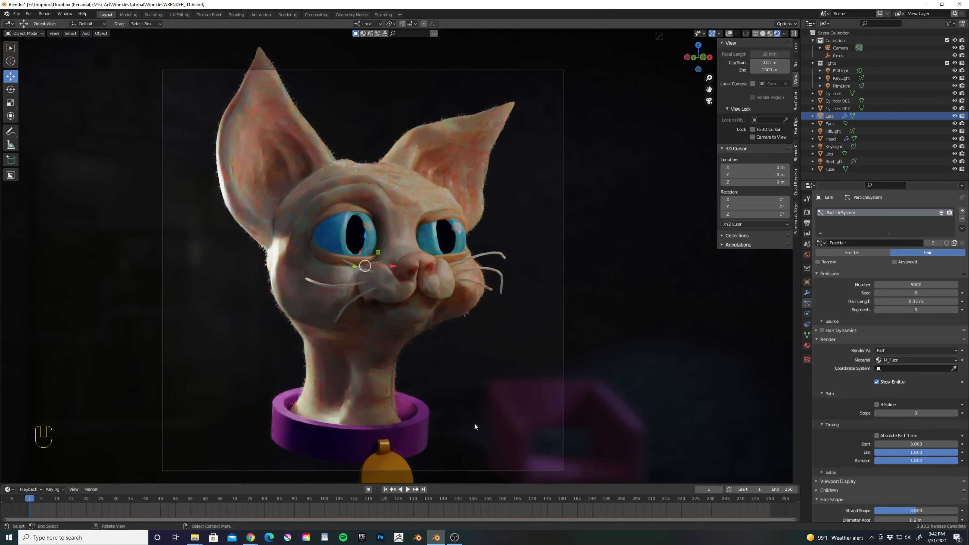
left_click(397, 459)
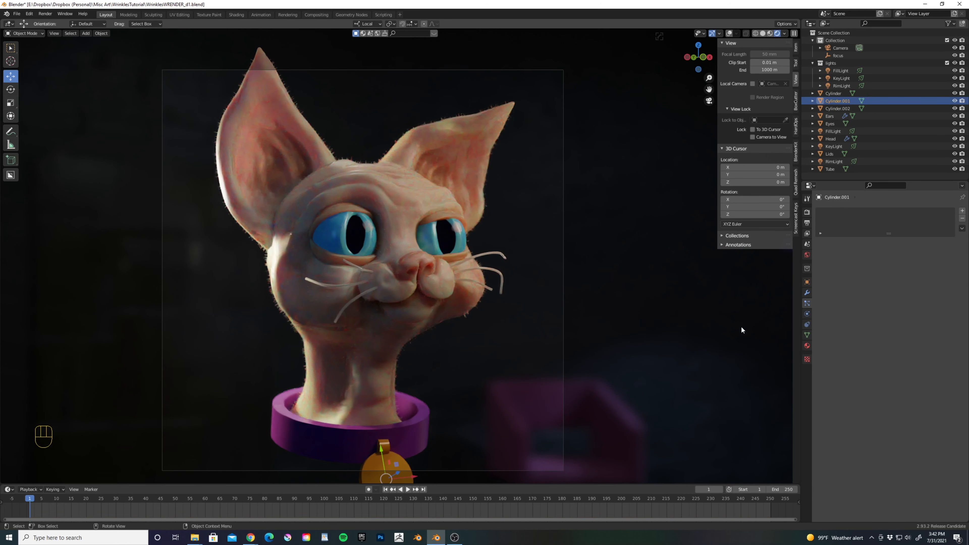
left_click(806, 345)
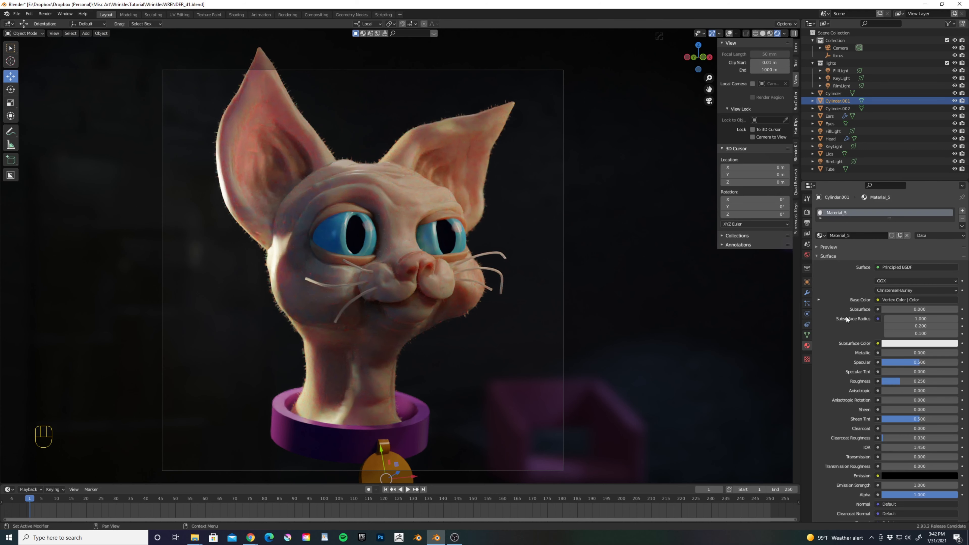
left_click_drag(899, 352, 940, 354)
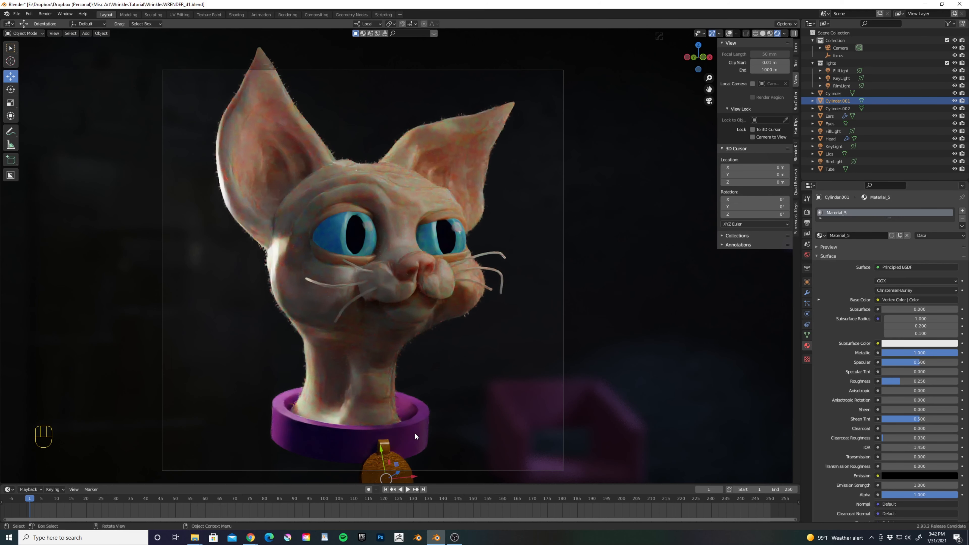
Make the small ring holding the tag metallic and raise the tag material's Specular to 1.0
left_click(385, 446)
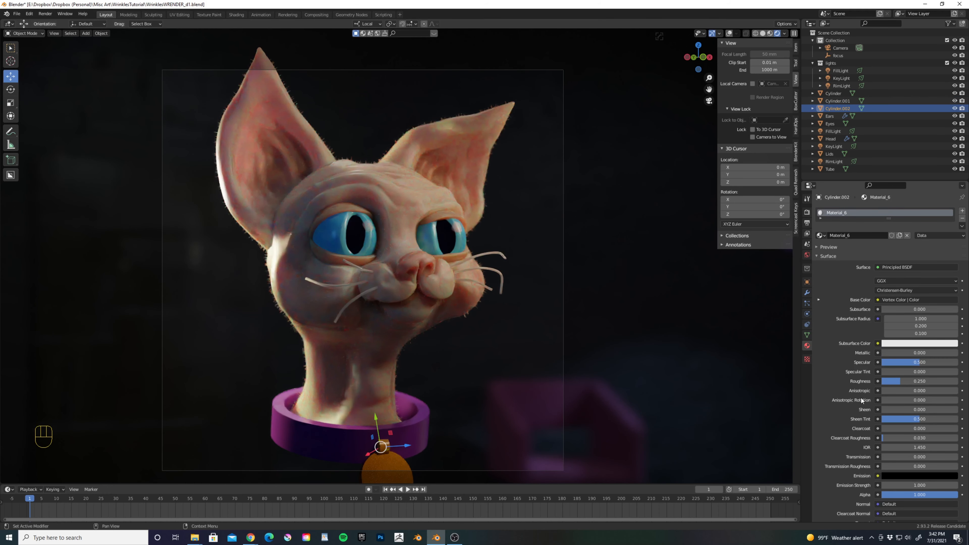
left_click_drag(897, 353, 919, 366)
left_click(386, 468)
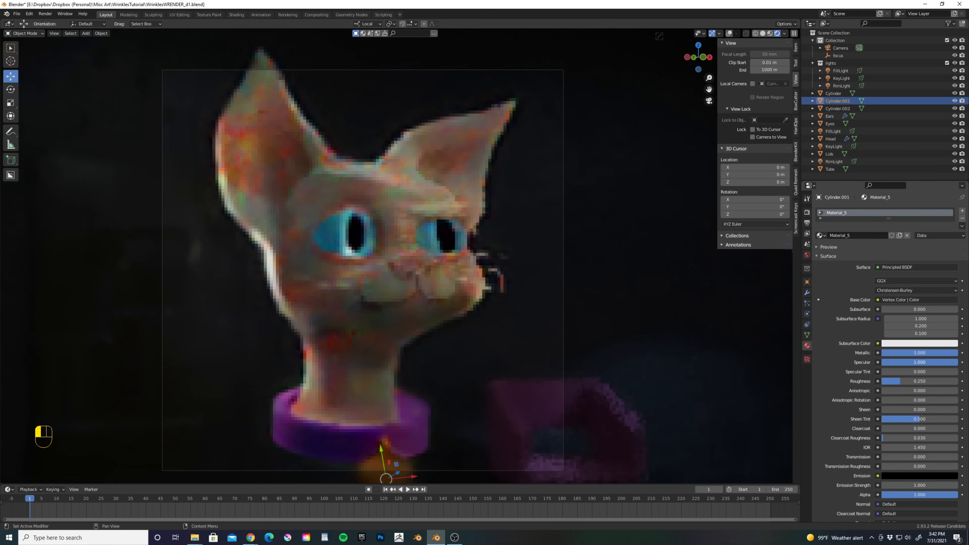
Show the collar in solid shading with overlays and add a Bevel modifier to it
left_click(411, 431)
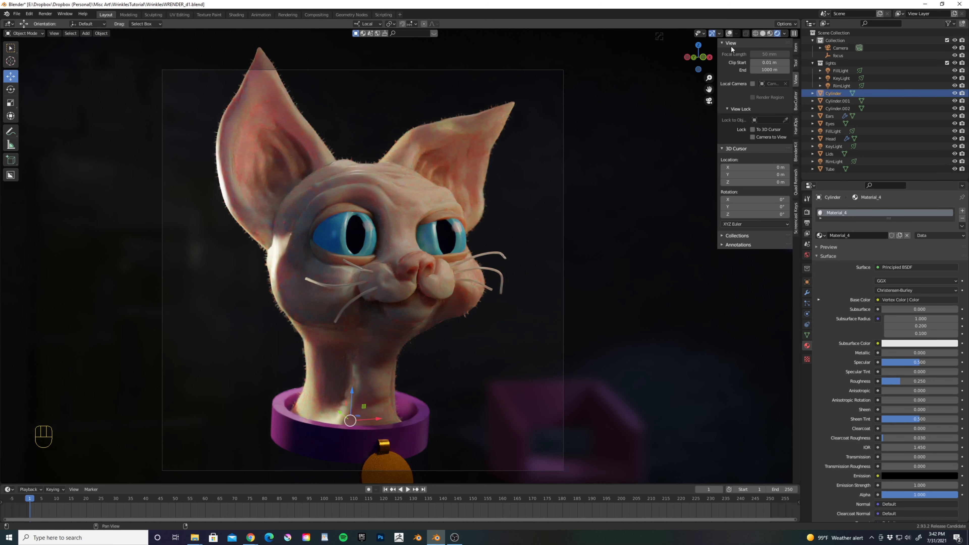
left_click(762, 33)
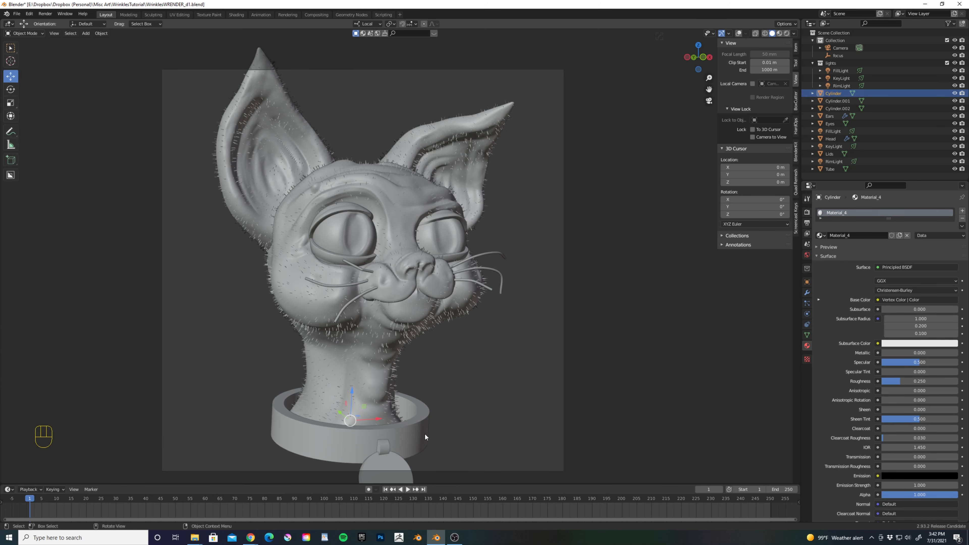
left_click(739, 34)
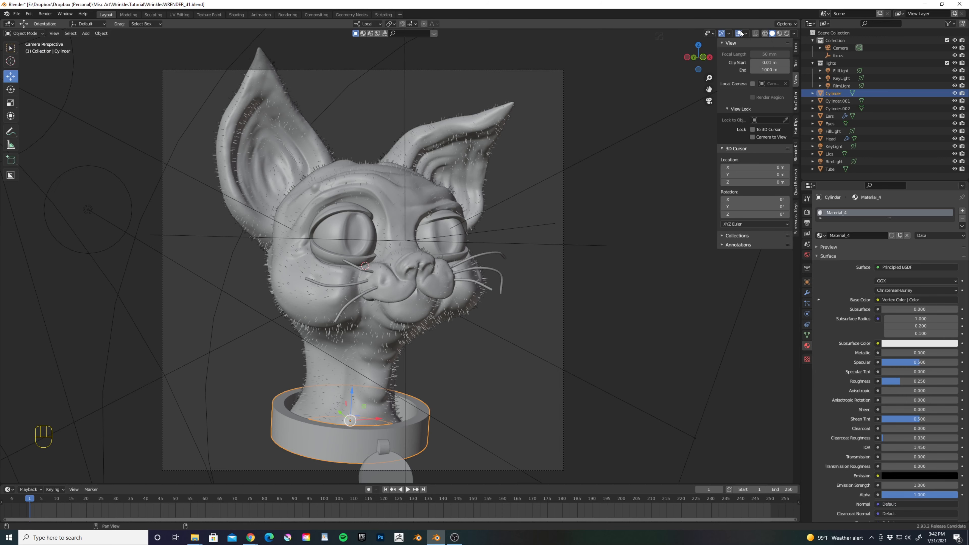
left_click(807, 293)
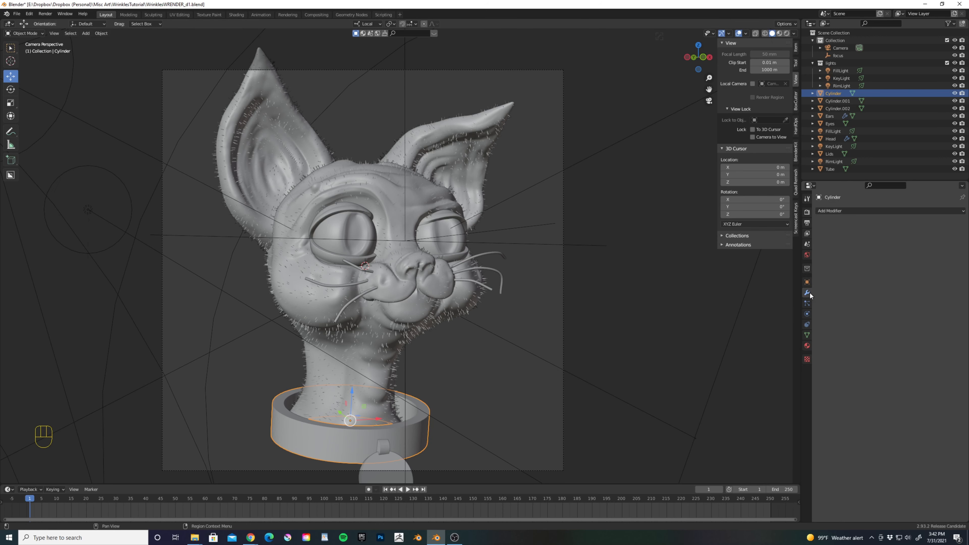
left_click(852, 209)
left_click(827, 241)
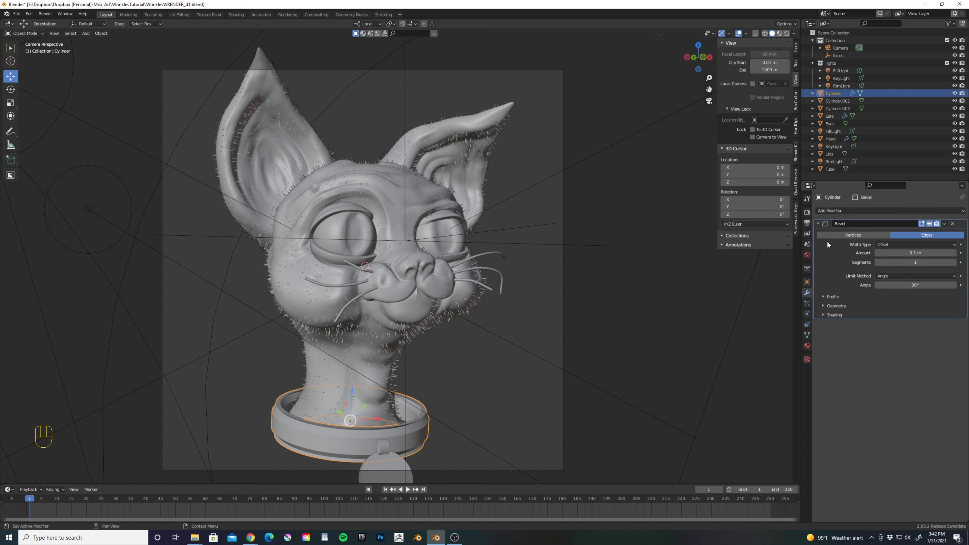
Set the collar's bevel amount to 0.01 m with 2 segments
left_click(901, 252)
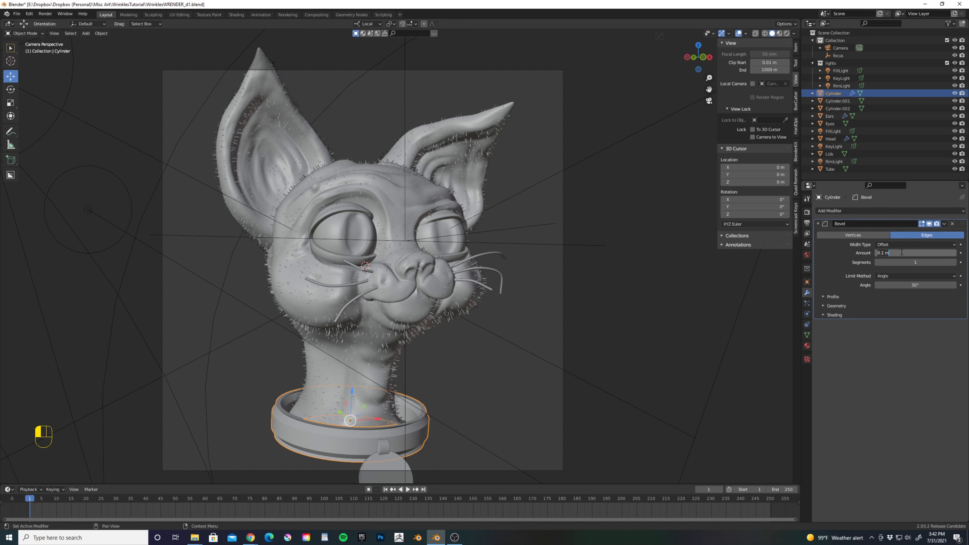
type("0.01")
key("Return")
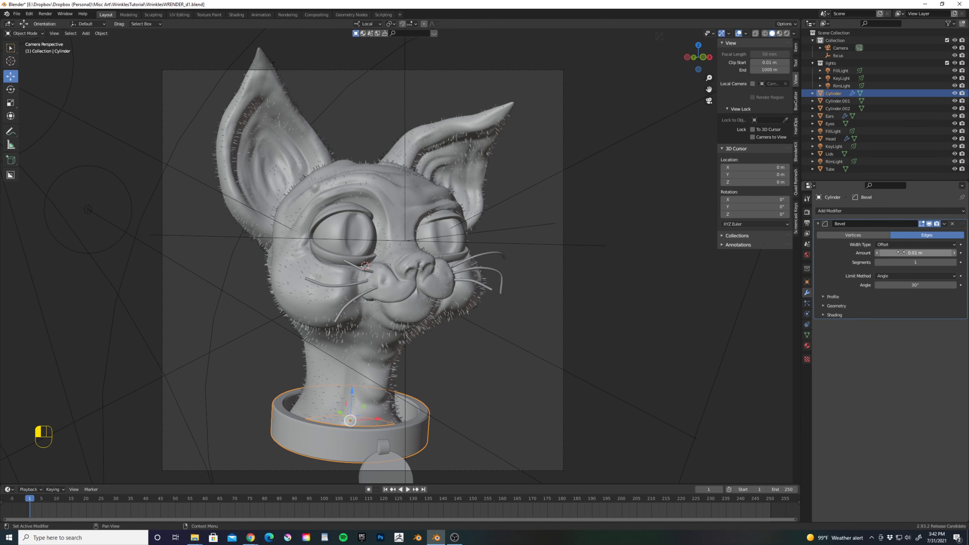
left_click(951, 262)
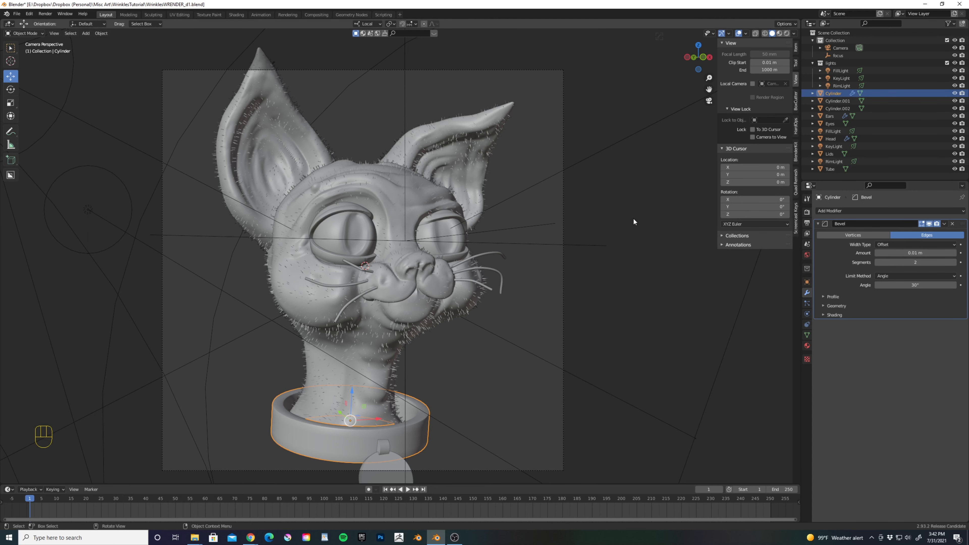
Return the viewport to rendered shading and save the file
left_click(786, 34)
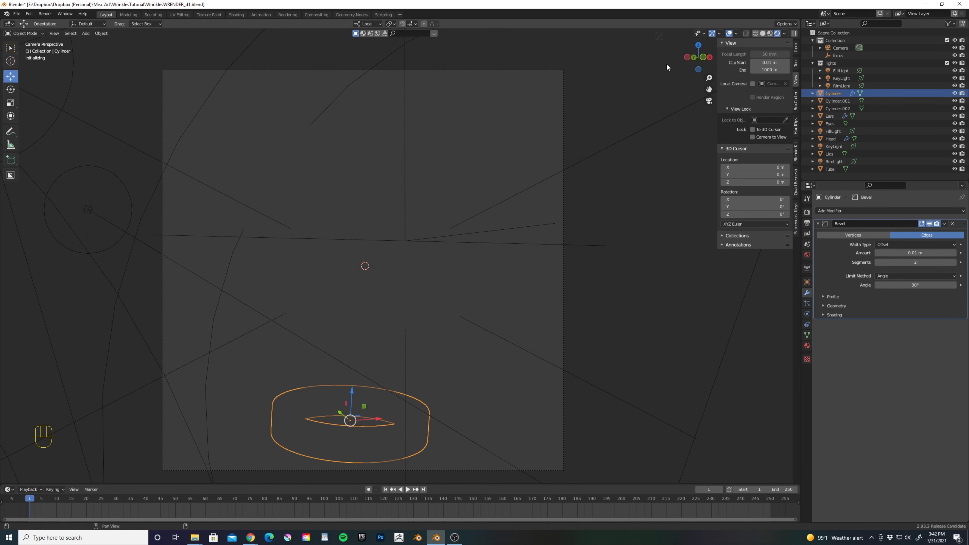
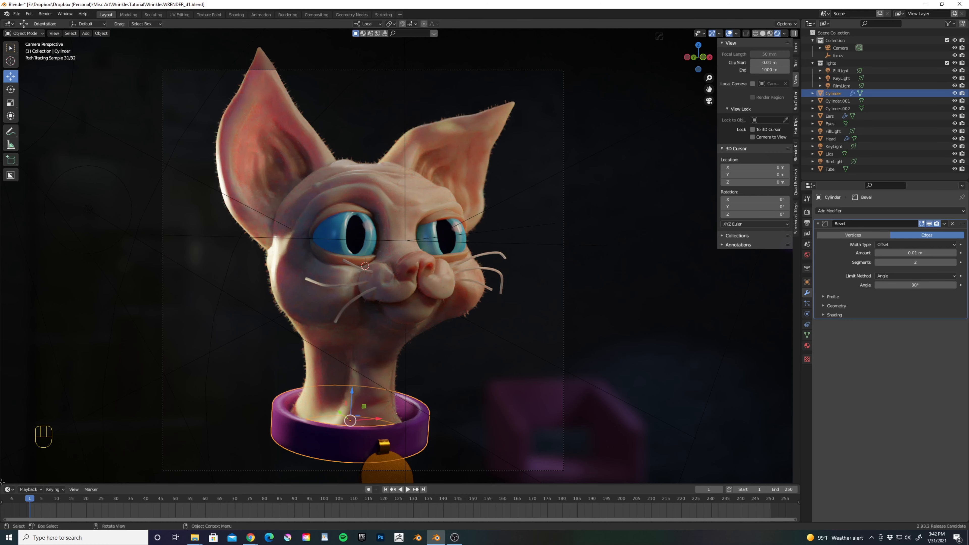
key("ctrl+s")
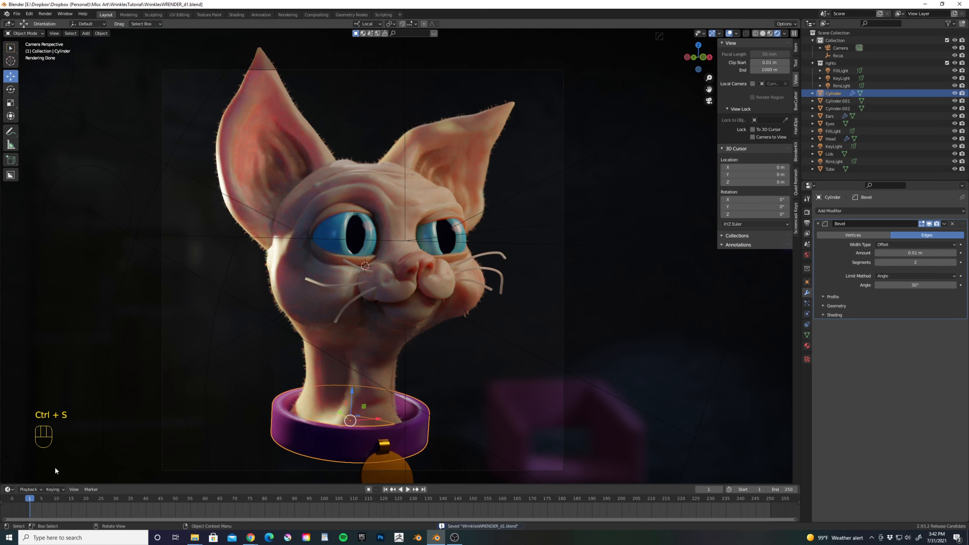
Split the 3D viewport in two and turn the new area into a Shader Editor
left_click_drag(3, 482, 328, 474)
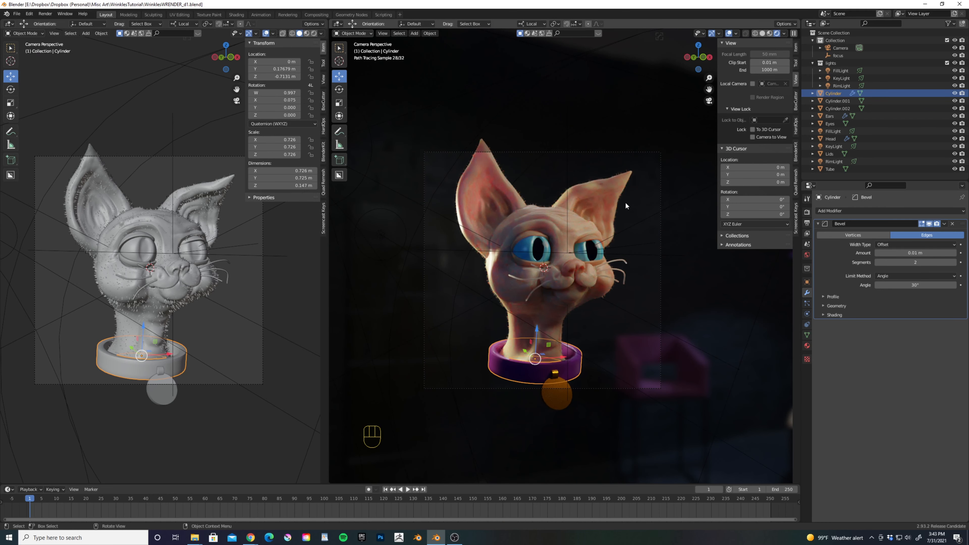
scroll(625, 202, "up", 8)
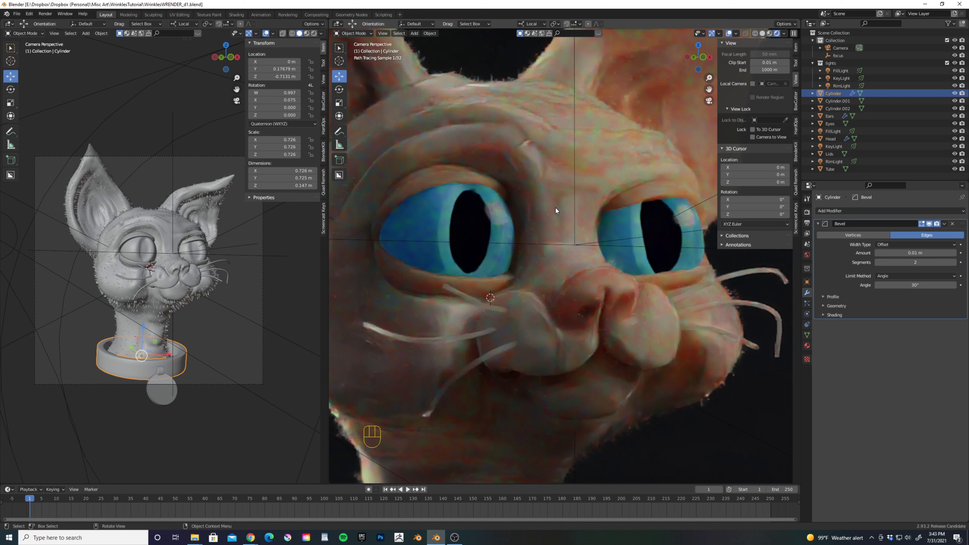
scroll(518, 202, "up", 4)
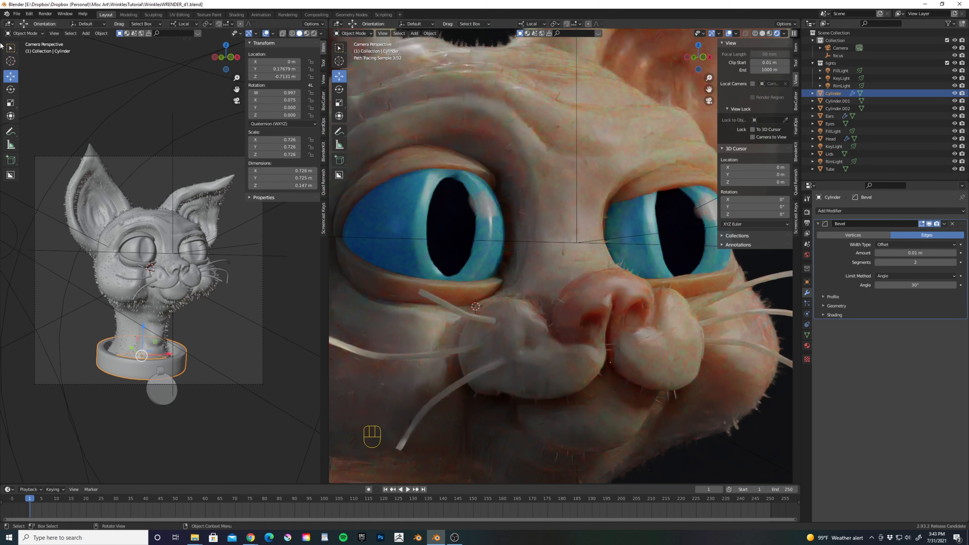
left_click(10, 25)
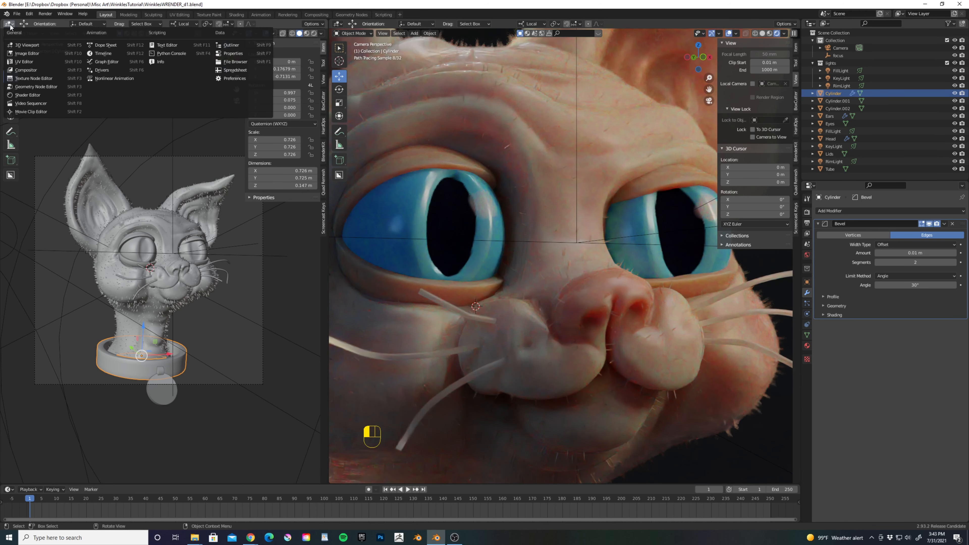
left_click(16, 96)
Move the Vertex Color node of the collar's material farther away from the Principled BSDF node
middle_click_drag(33, 200, 161, 178)
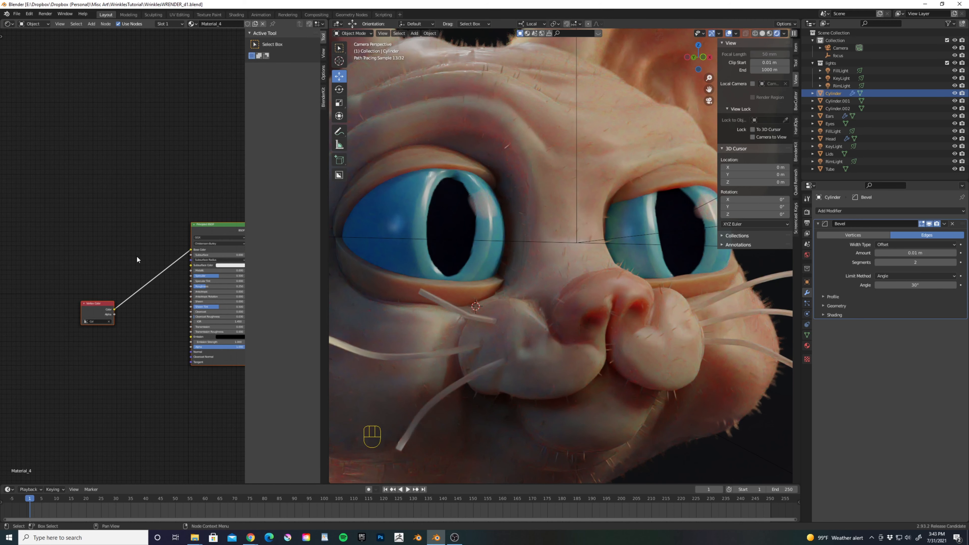
mouse_move(100, 307)
middle_mouse_down()
mouse_move(74, 295)
mouse_move(97, 291)
middle_mouse_up()
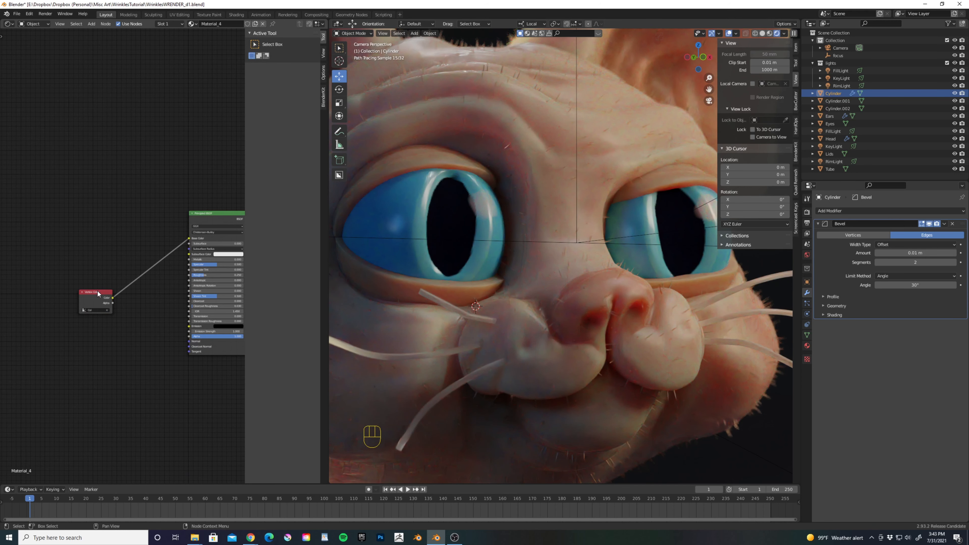
left_click_drag(90, 291, 37, 238)
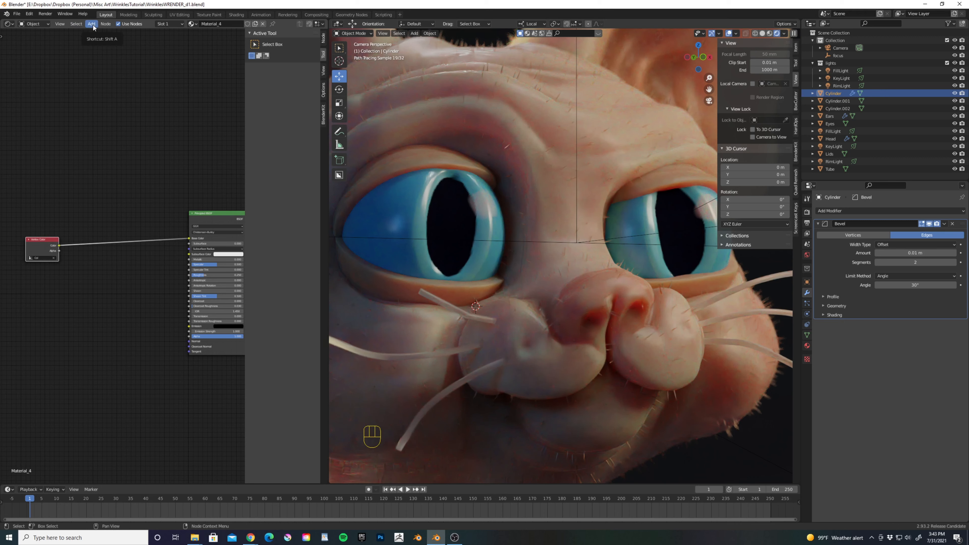
Duplicate the ColorRamp node in the eye material and connect the Vertex Color output to the copy's Fac input
left_click(408, 204)
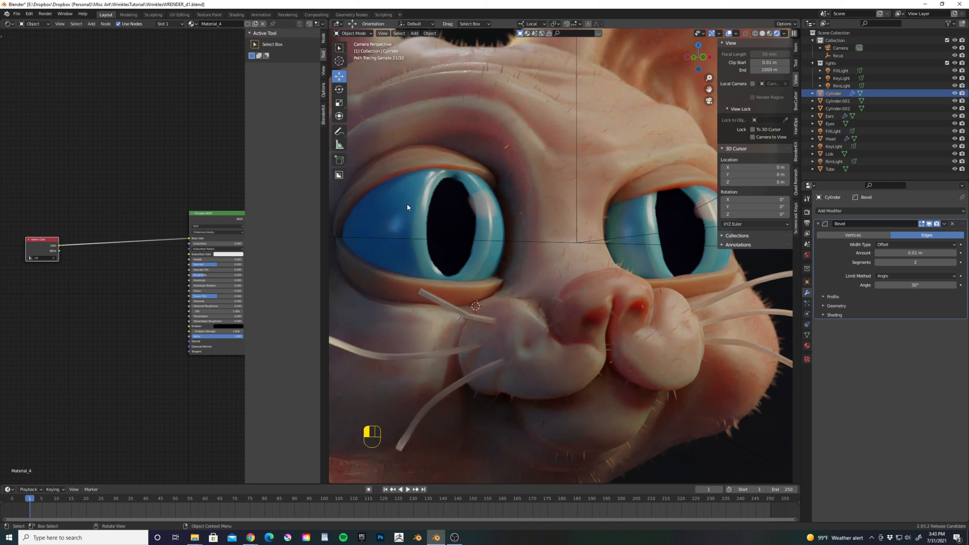
middle_click_drag(80, 171, 196, 154)
left_click_drag(193, 227, 157, 259)
key("shift+d")
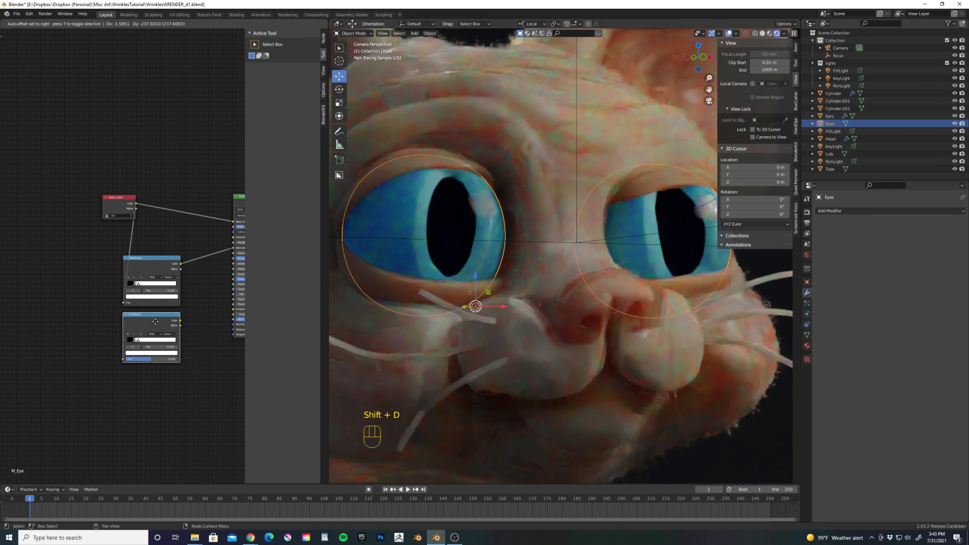
left_click_drag(136, 203, 139, 366)
Preview the copied ColorRamp through the eye material's Base Color and shift its stops toward the white end
middle_click_drag(196, 298, 115, 350)
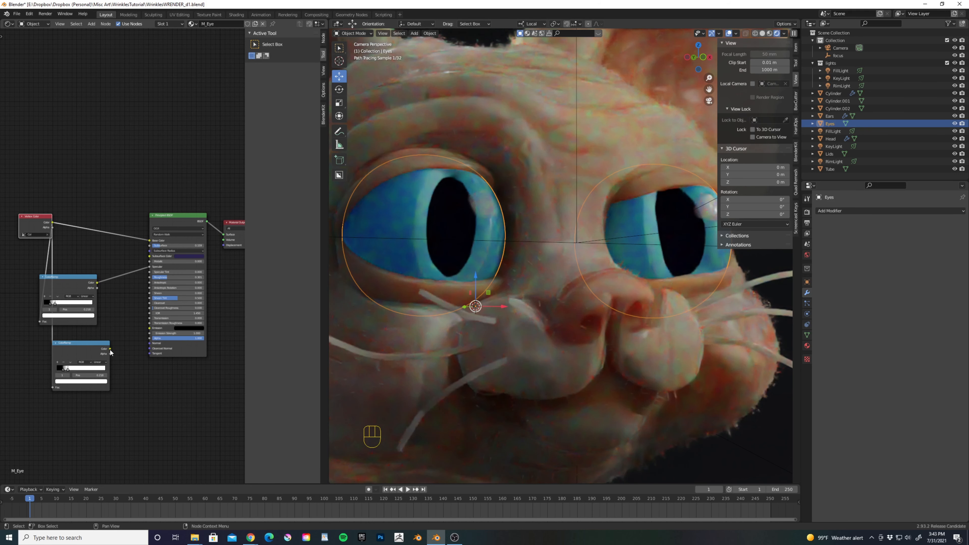
left_click_drag(109, 349, 151, 243)
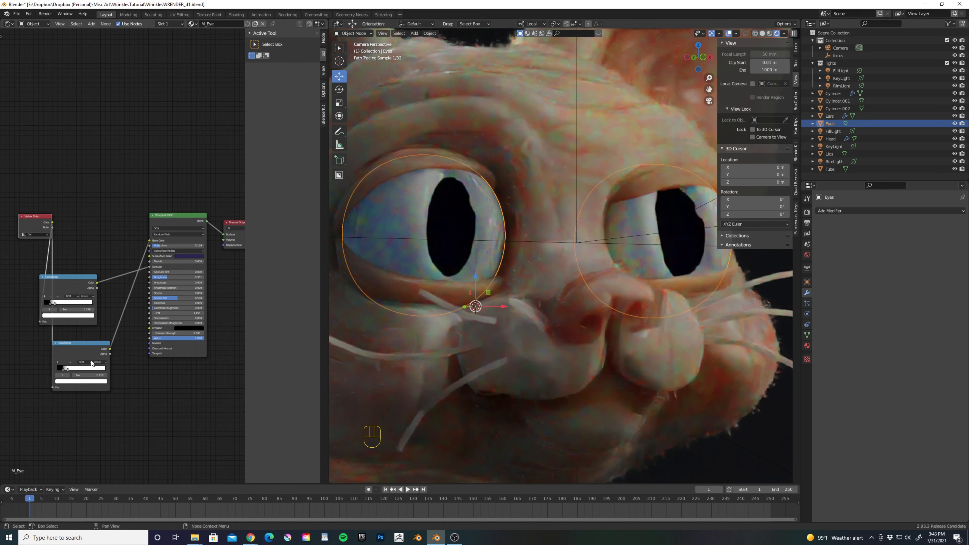
left_click_drag(68, 370, 104, 377)
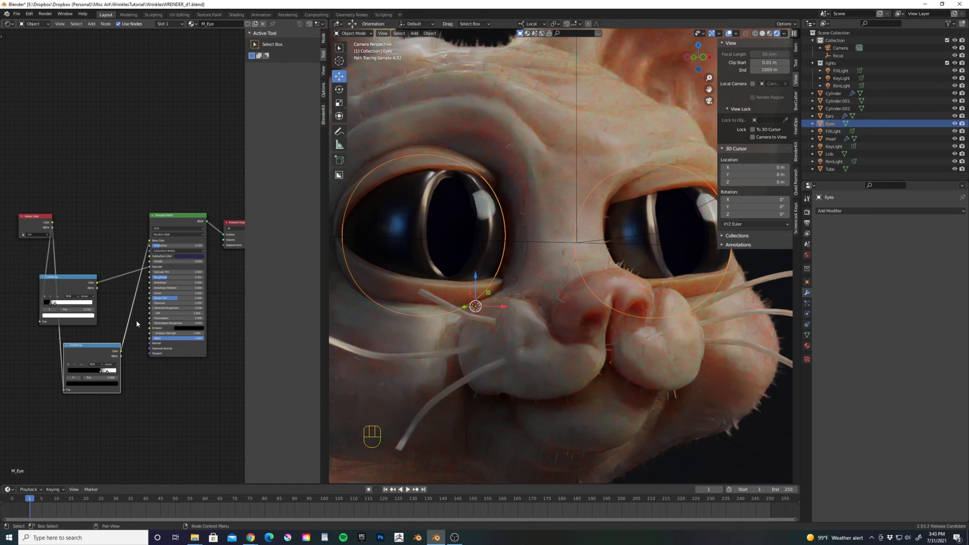
Connect the copied ColorRamp to the eye shader's Emission input and reconnect Vertex Color to Base Color
left_click_drag(121, 350, 131, 330)
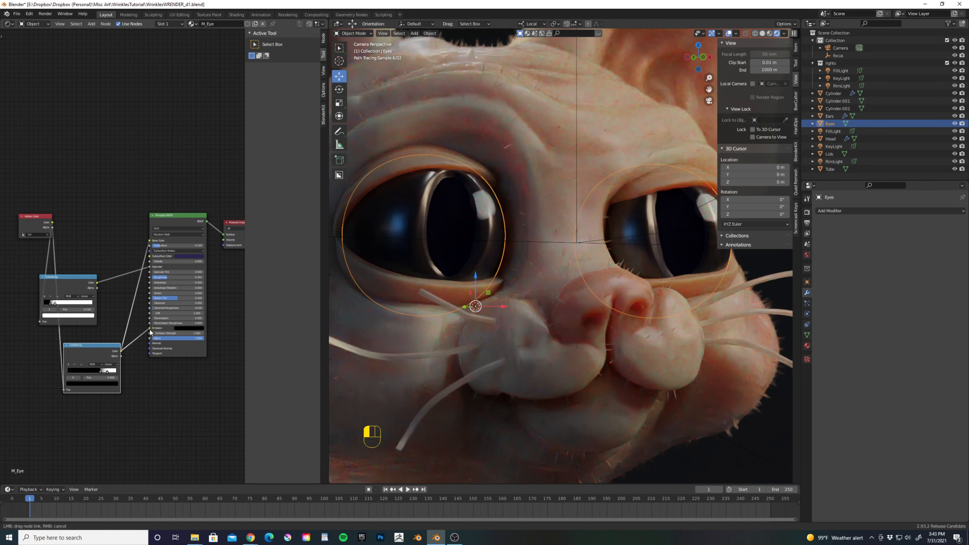
left_click_drag(53, 222, 149, 240)
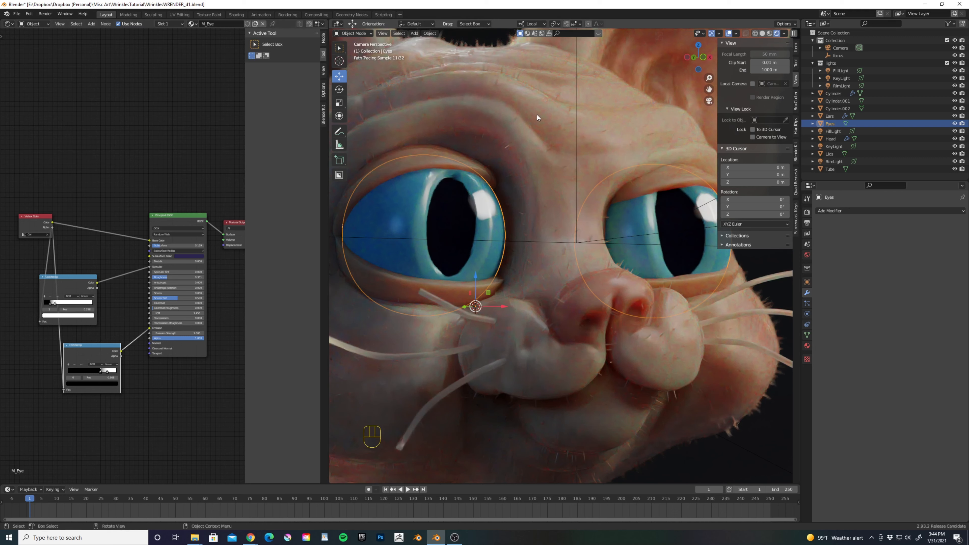
Bring up the head's M_Skin material nodes and move the Vertex Color node farther away from the Principled BSDF node
left_click(522, 114)
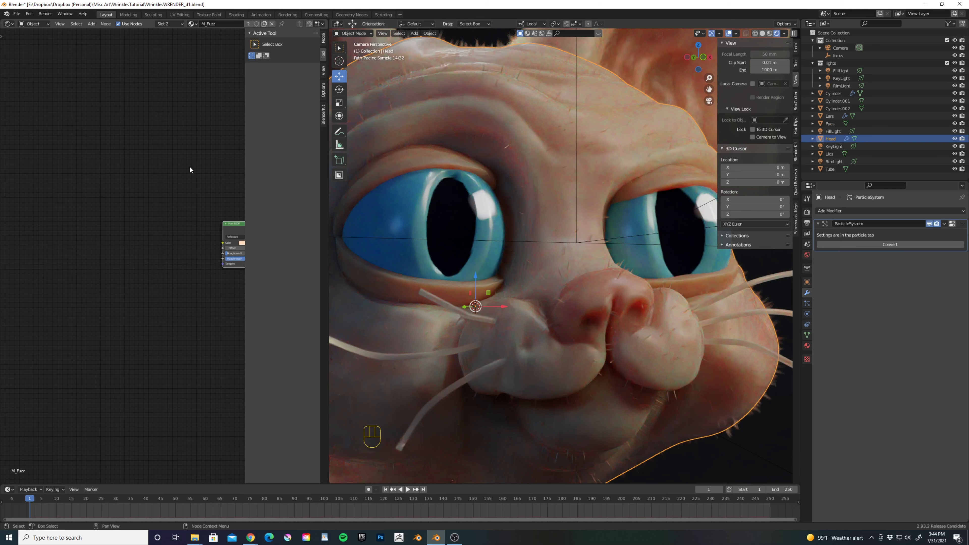
middle_click_drag(168, 174, 58, 188)
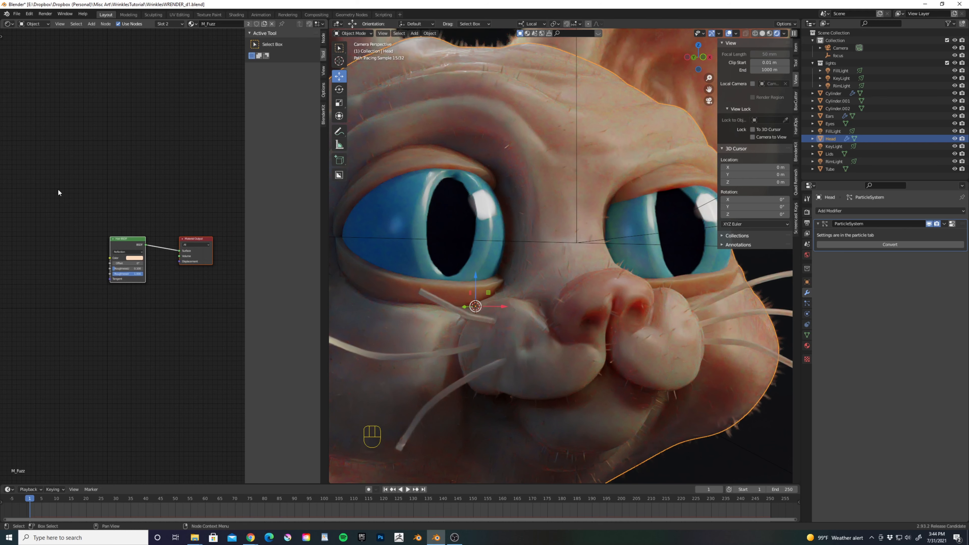
left_click(806, 345)
left_click(829, 214)
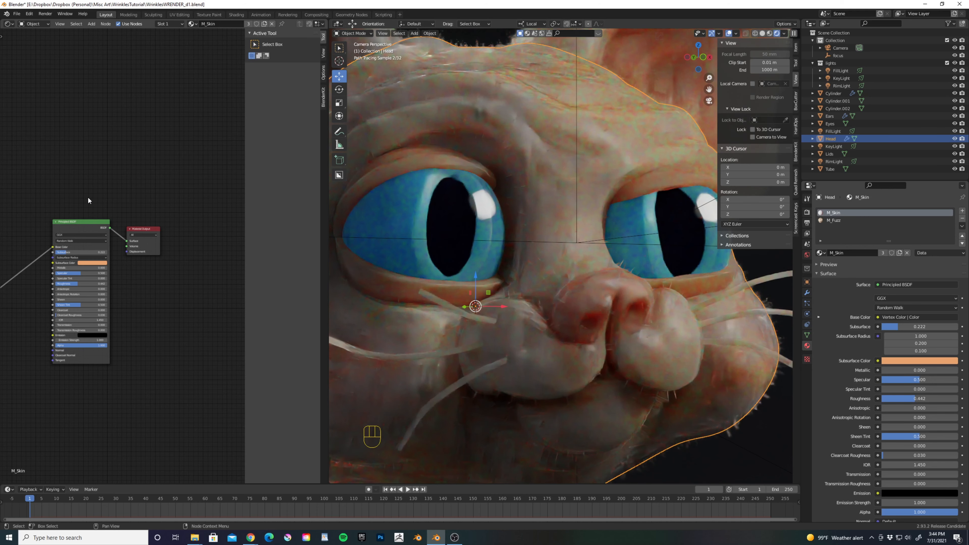
middle_click_drag(88, 196, 153, 201)
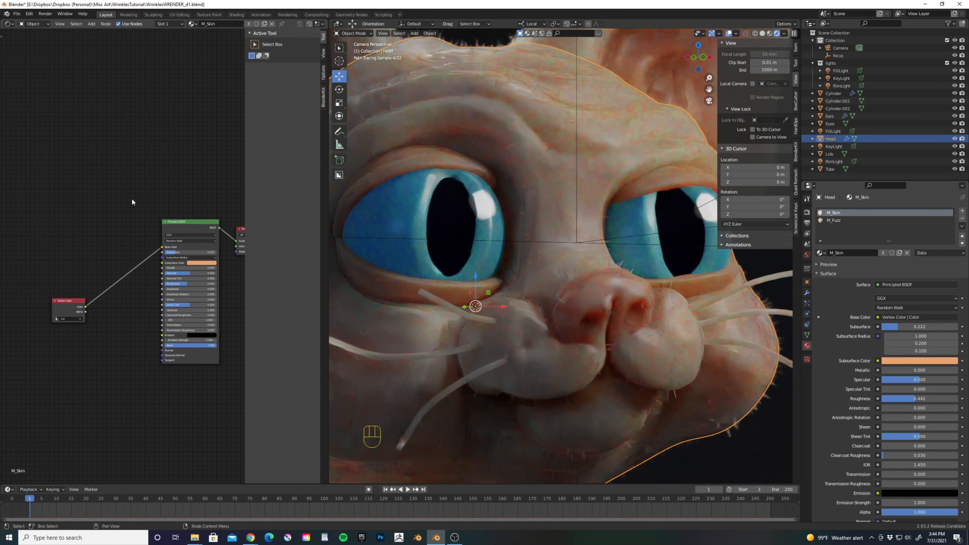
left_click_drag(64, 302, 25, 215)
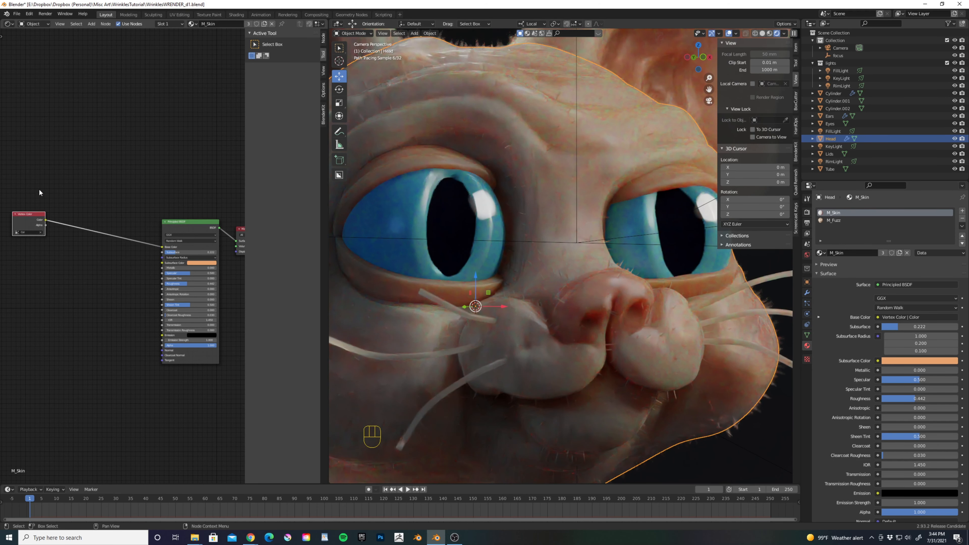
Add a Geometry node below the Vertex Color node and connect its Pointiness output to the skin shader's Base Color
left_click(86, 26)
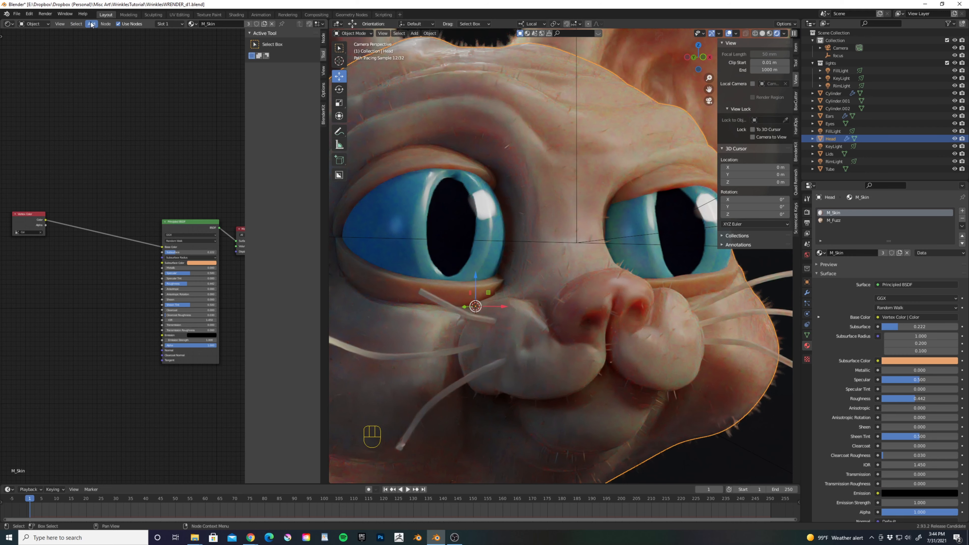
left_click(93, 24)
mouse_move(102, 44)
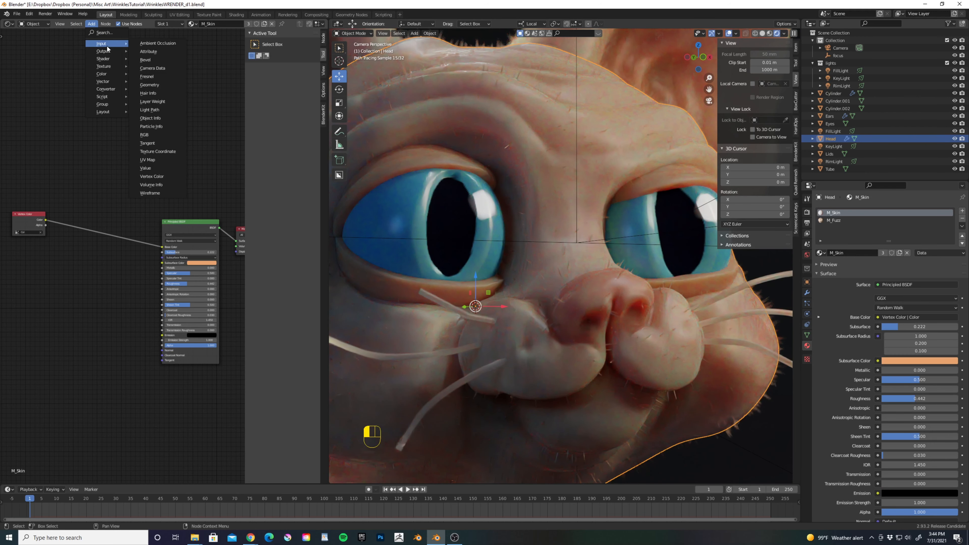
left_click(161, 84)
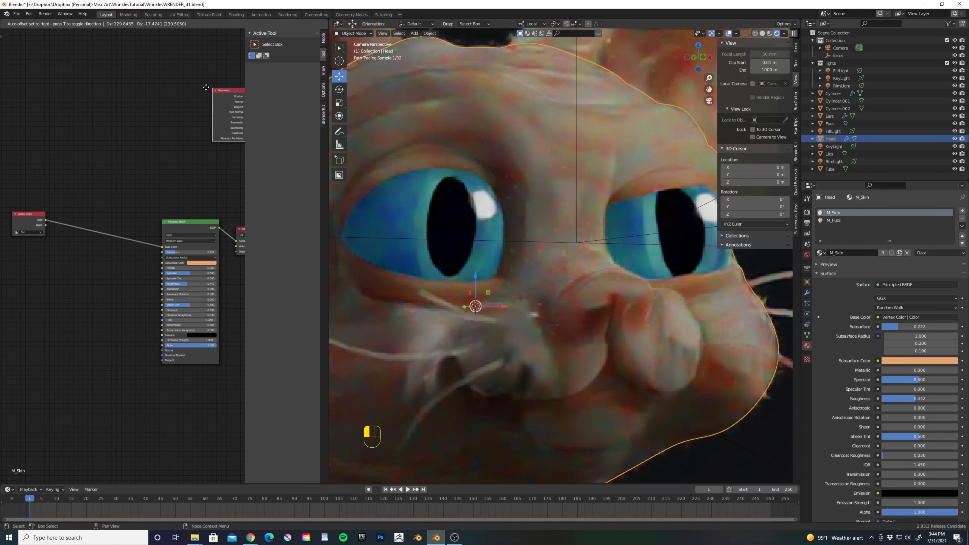
left_click(64, 296)
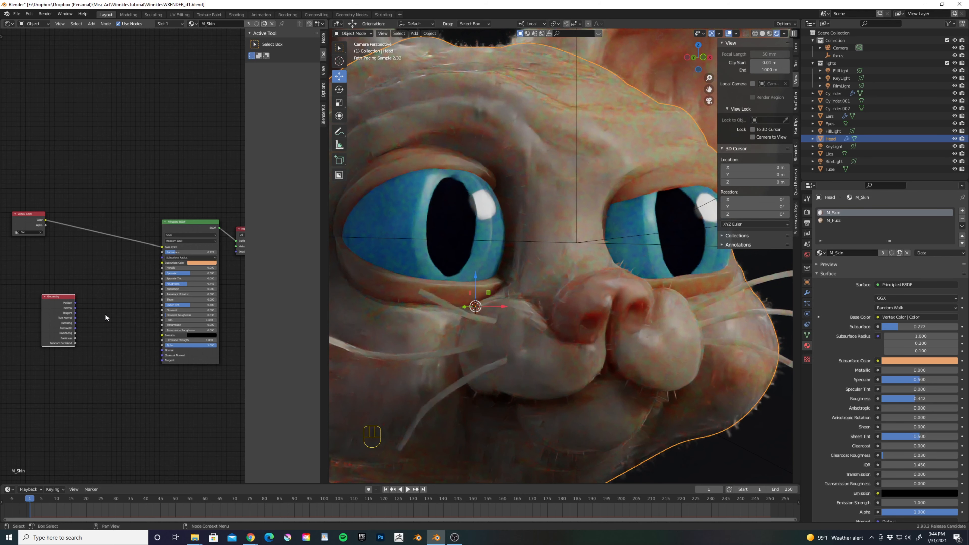
scroll(105, 314, "up", 1)
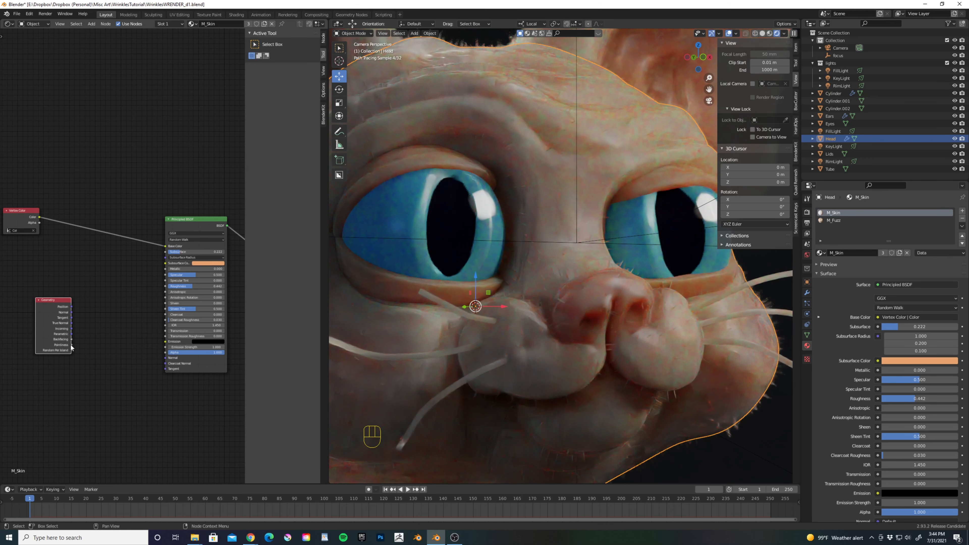
left_click_drag(71, 344, 164, 248)
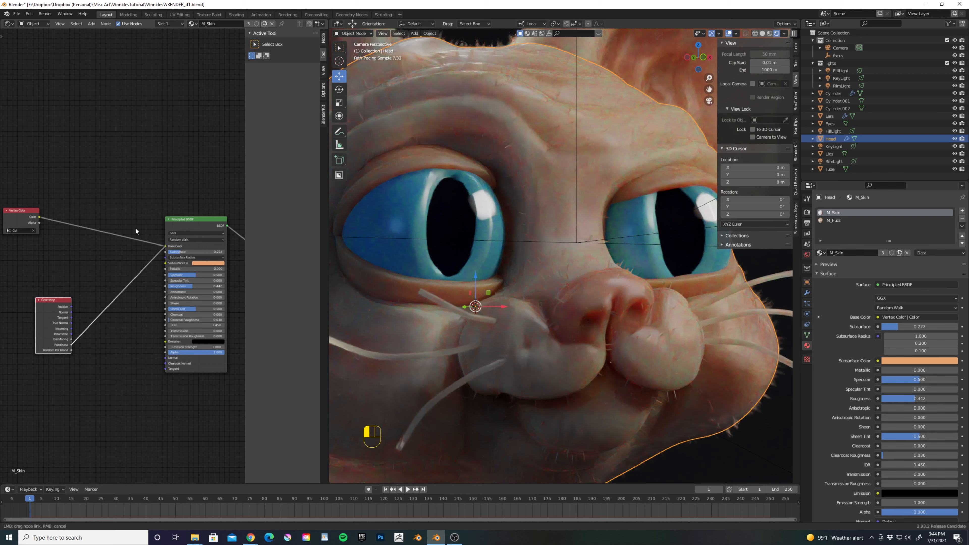
left_click_drag(167, 283, 166, 281)
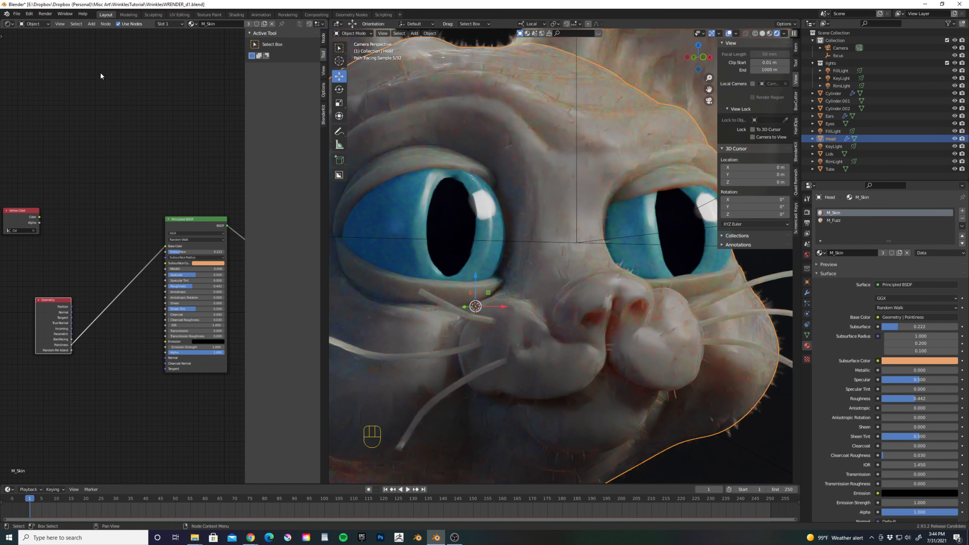
Insert a ColorRamp node on the link between the Geometry node and the skin's Principled BSDF node
left_click(92, 25)
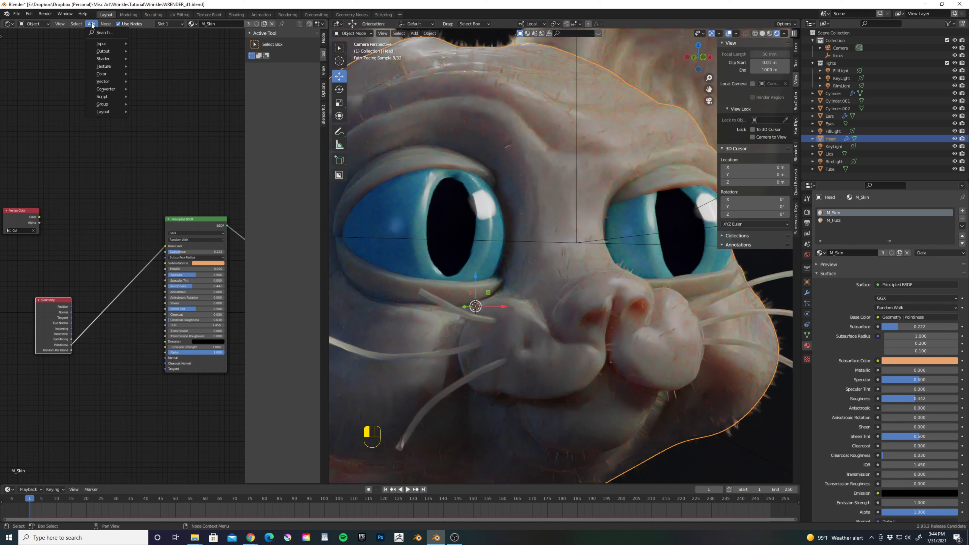
mouse_move(109, 59)
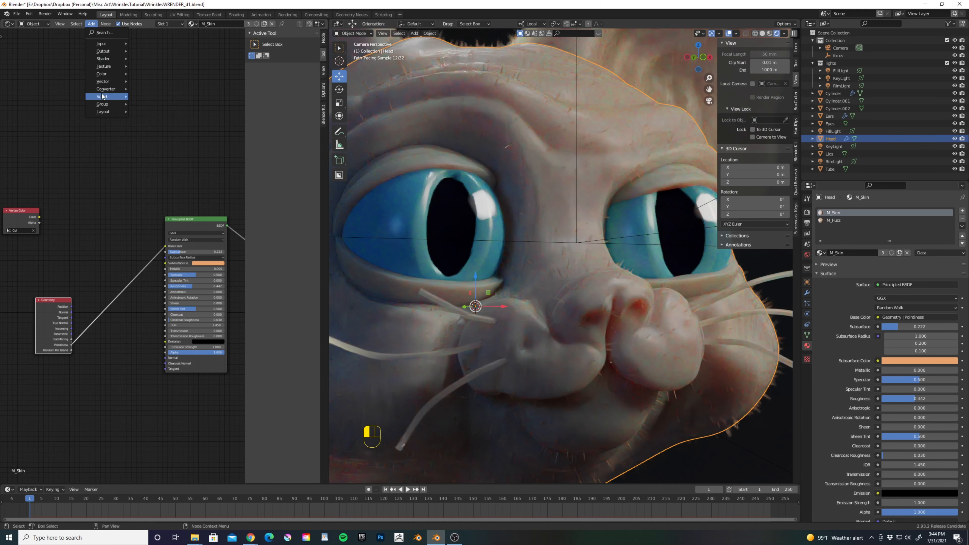
mouse_move(106, 89)
left_click(152, 105)
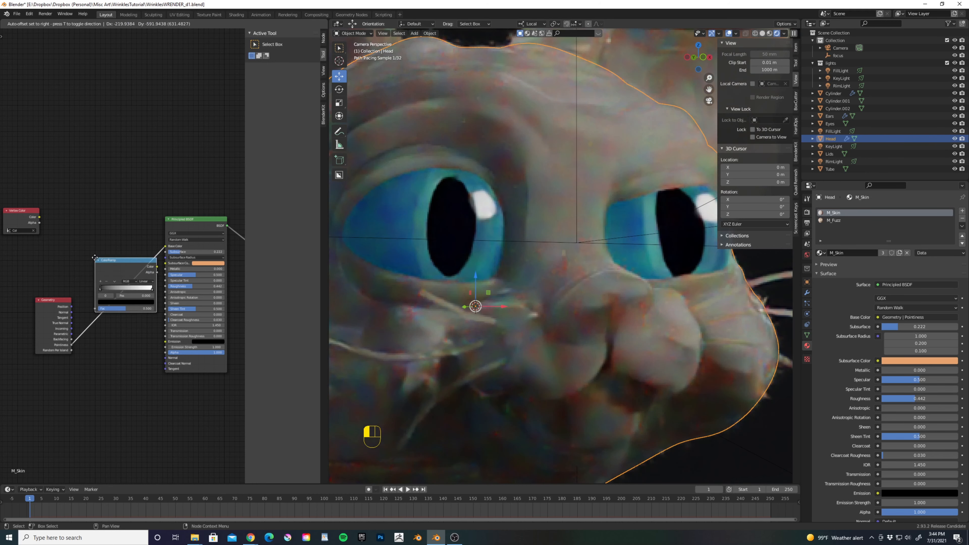
left_click(104, 300)
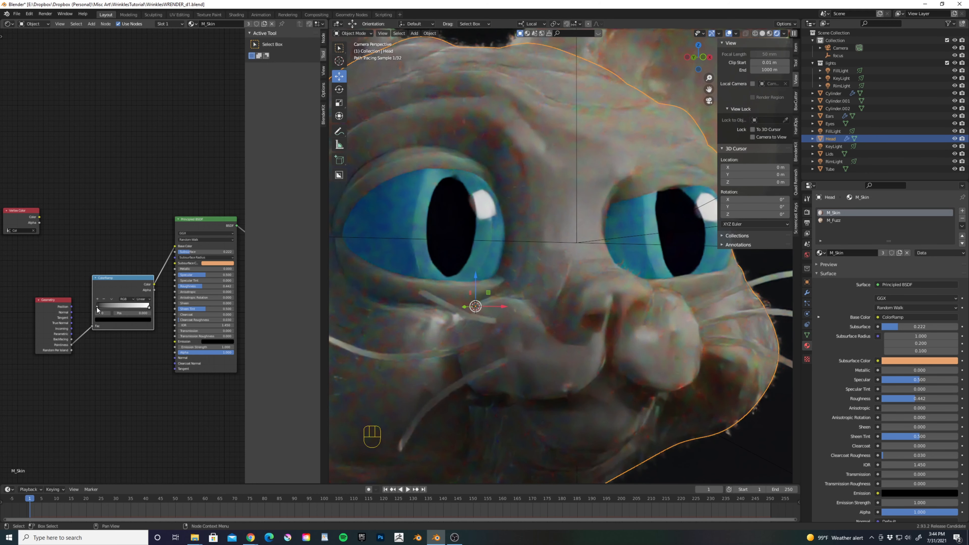
Move the skin ColorRamp's black and white stops close together around the middle to sharpen the pointiness contrast
left_click_drag(98, 307, 113, 305)
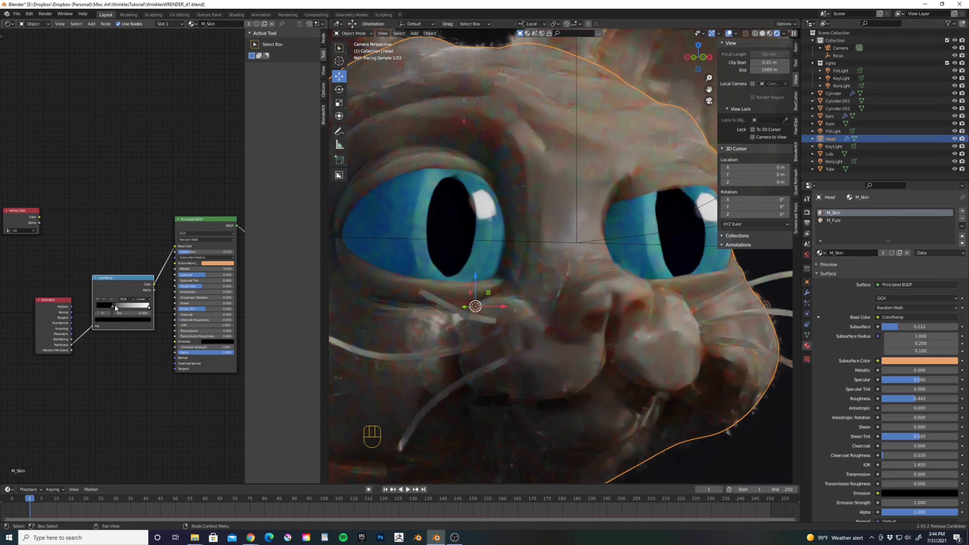
left_click_drag(112, 306, 134, 308)
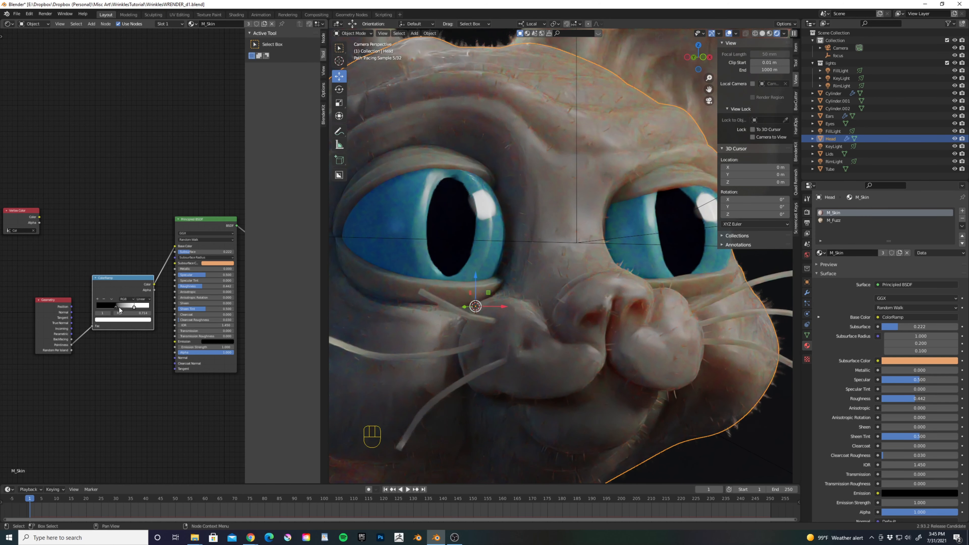
left_click_drag(115, 306, 128, 307)
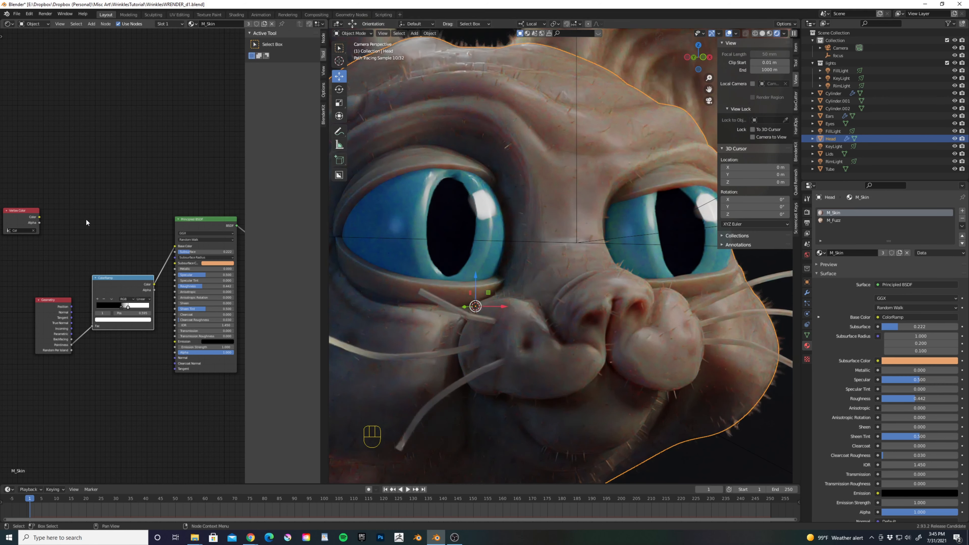
Add a MixRGB node set to Multiply with Fac 1.000, using Vertex Color as Color1 and the ColorRamp as Color2
left_click(91, 24)
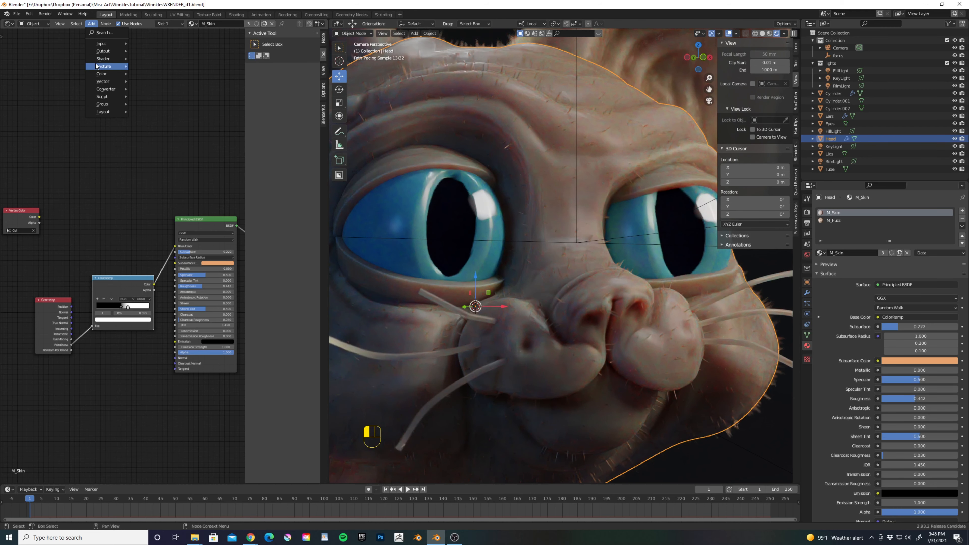
mouse_move(95, 75)
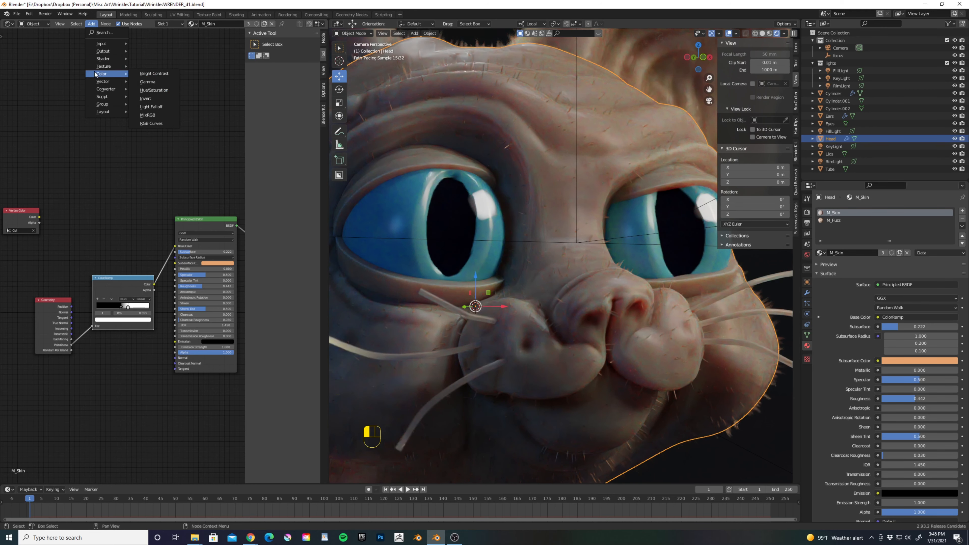
left_click(148, 114)
left_click(83, 215)
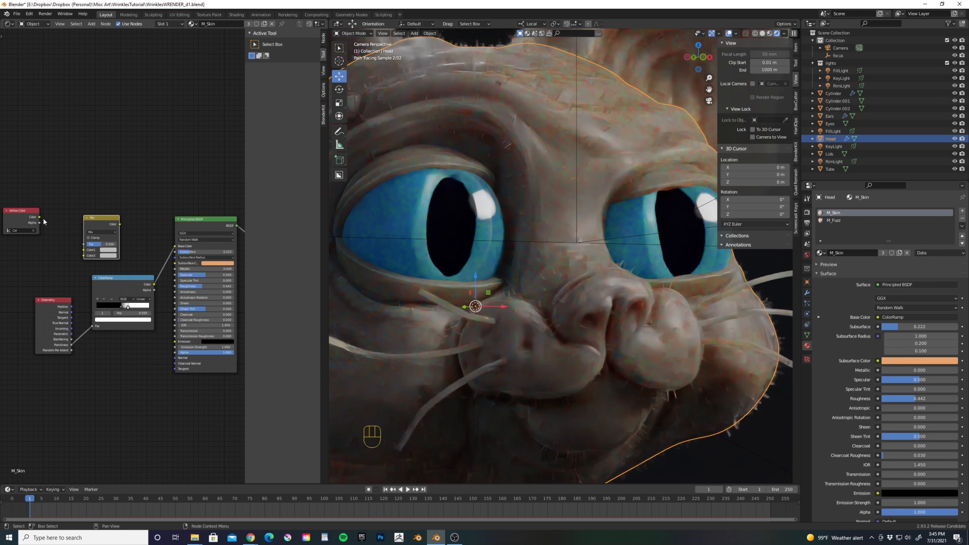
left_click_drag(39, 216, 84, 250)
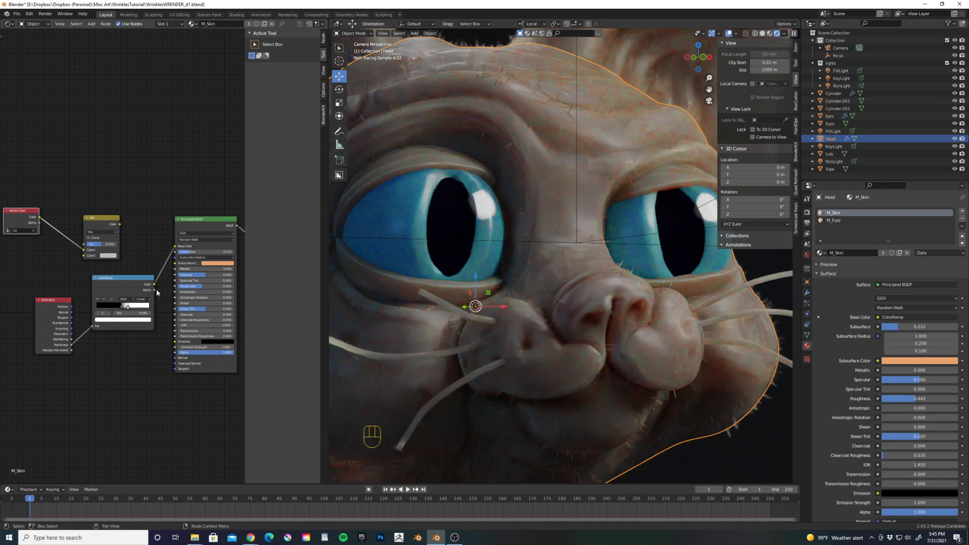
left_click_drag(155, 284, 83, 254)
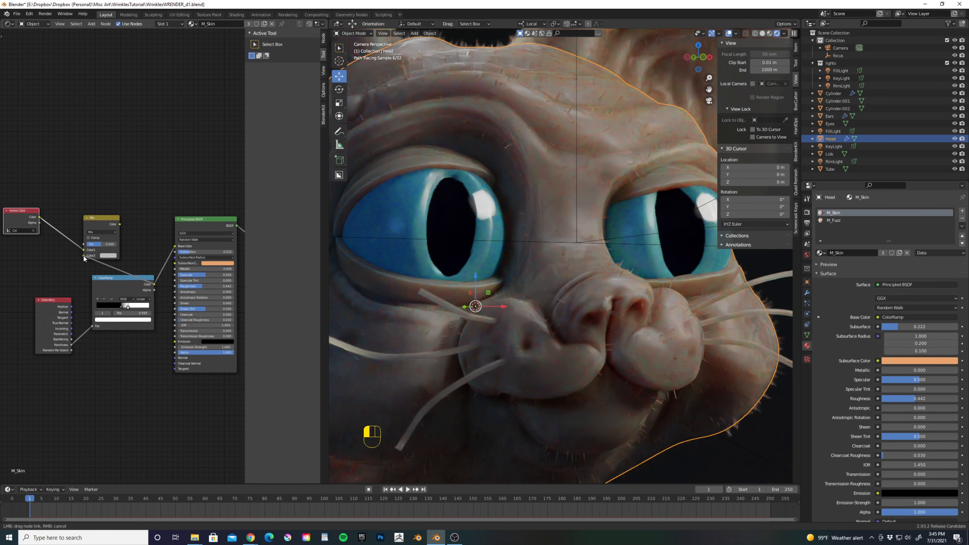
left_click(101, 232)
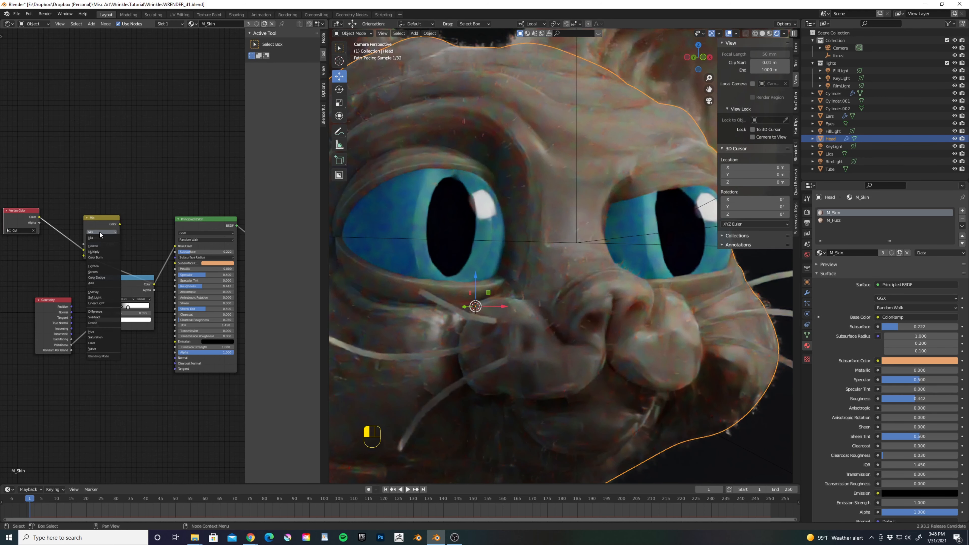
left_click(92, 252)
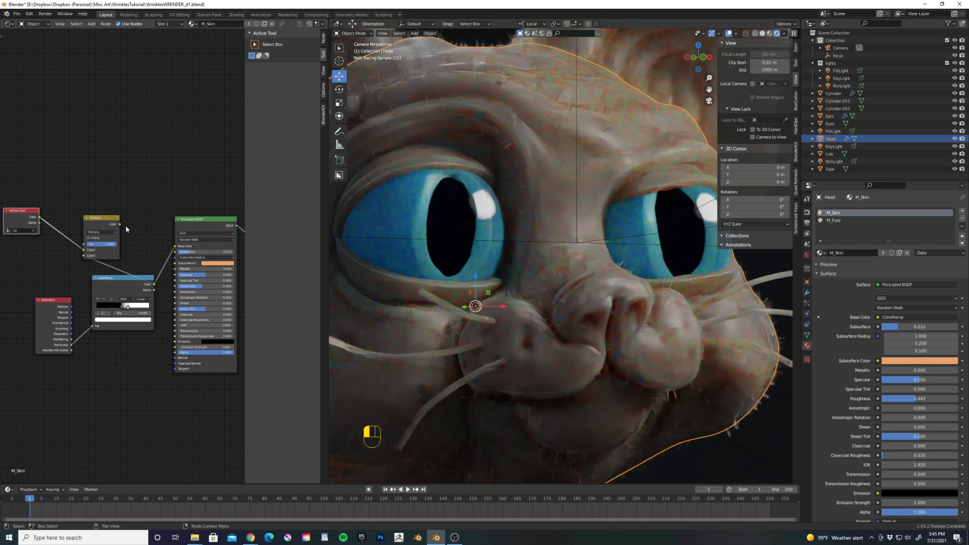
Connect the Multiply node to the skin shader's Subsurface Color and reconnect Vertex Color to Base Color
left_click_drag(120, 224, 174, 264)
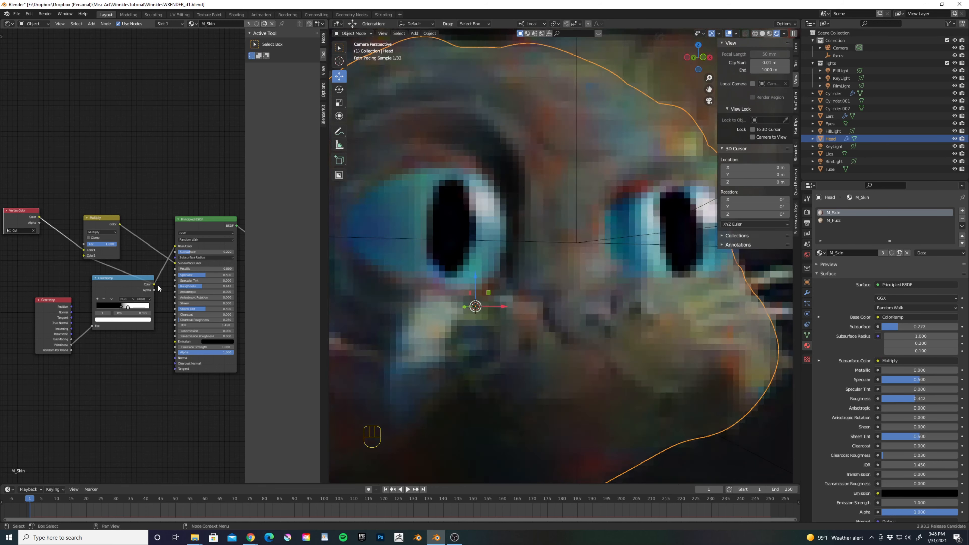
left_click_drag(39, 217, 175, 246)
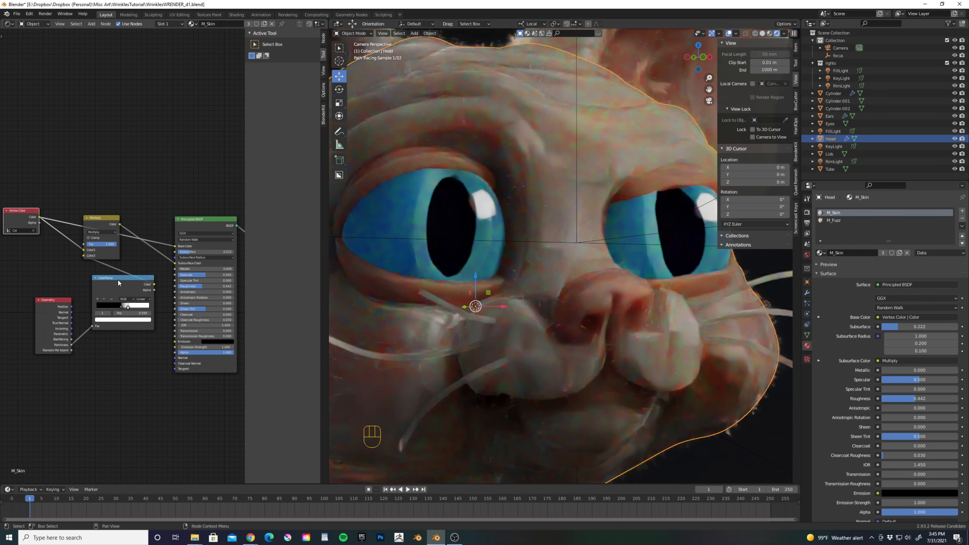
Rearrange the Geometry, ColorRamp and Multiply nodes so they flow in order toward the skin's Principled BSDF
left_click_drag(118, 277, 20, 285)
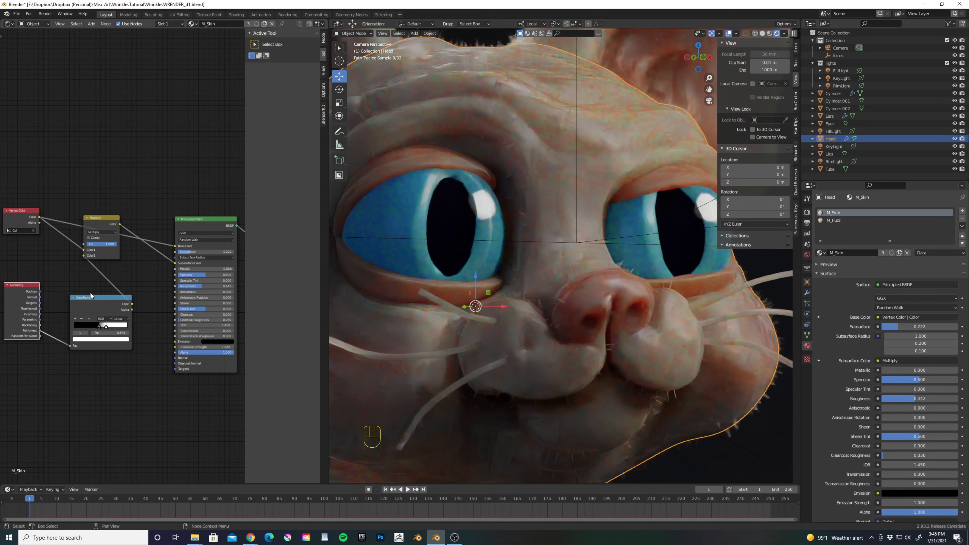
left_click_drag(103, 218, 140, 256)
left_click_drag(88, 296, 66, 293)
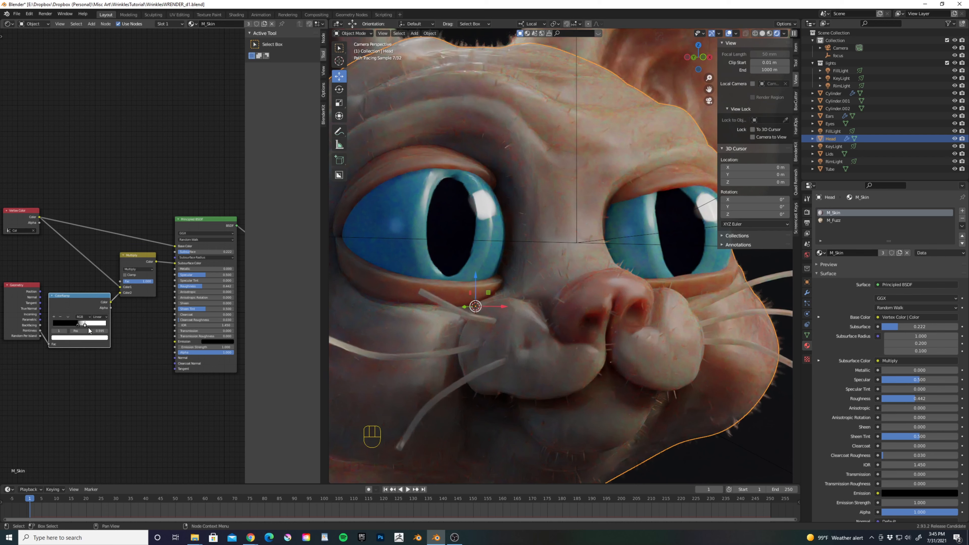
Tint the skin ColorRamp's white stop a light peach and raise the skin shader's Specular to 0.727
left_click(82, 338)
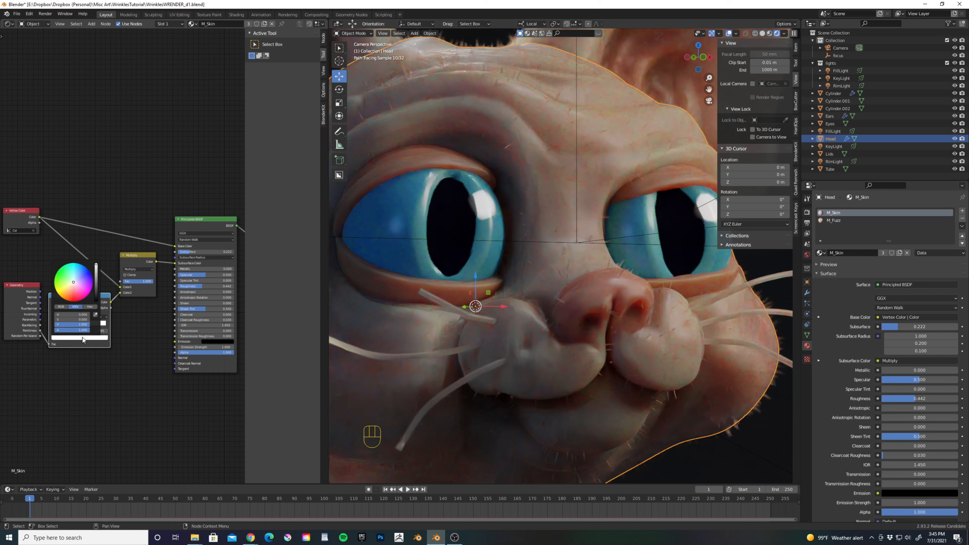
left_click(73, 289)
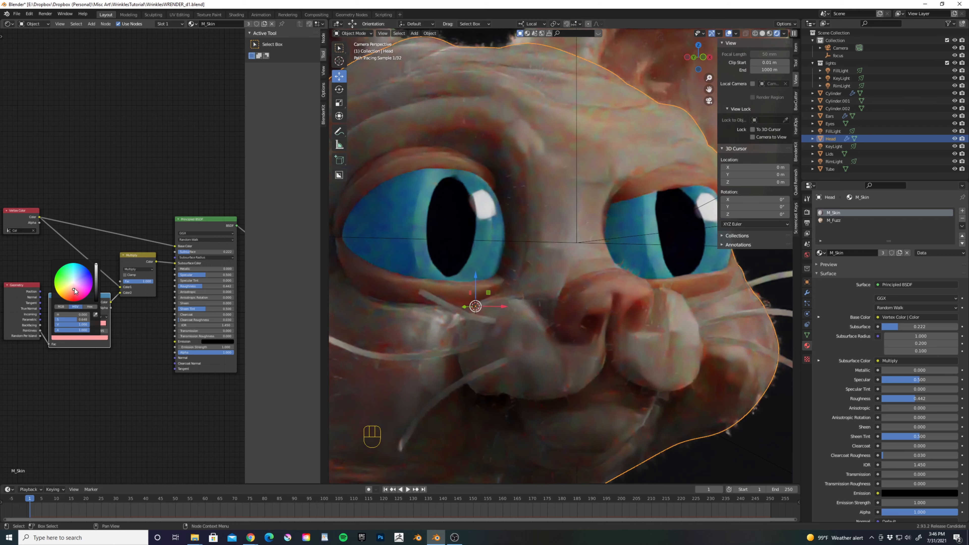
left_click(70, 290)
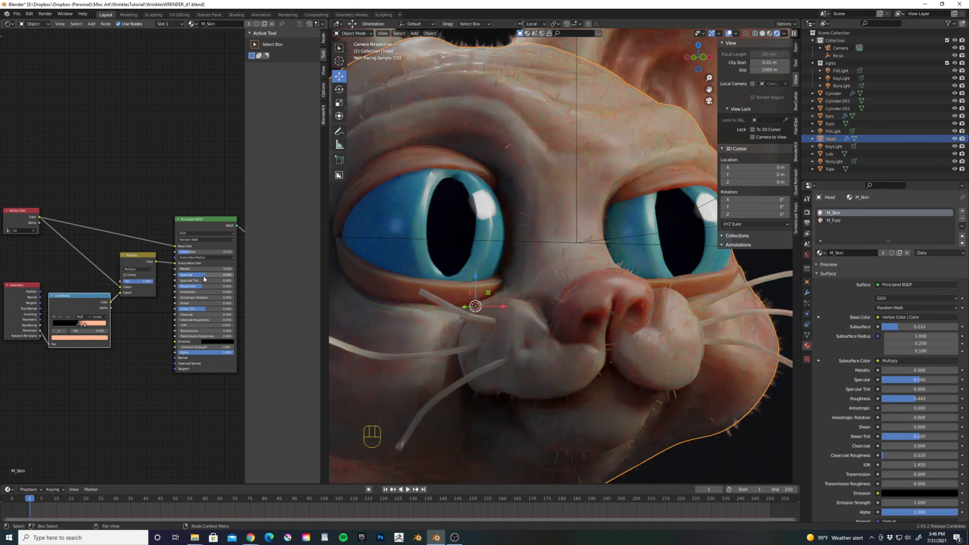
left_click_drag(206, 275, 218, 275)
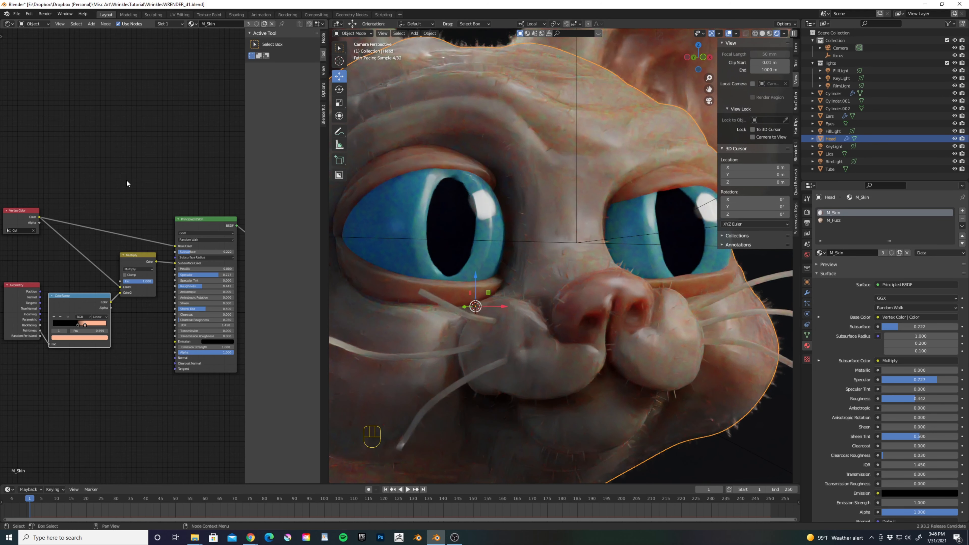
left_click(119, 169)
Add a Noise Texture node below the skin nodes and connect its Fac output to the shader's Base Color
middle_click_drag(116, 203, 125, 129)
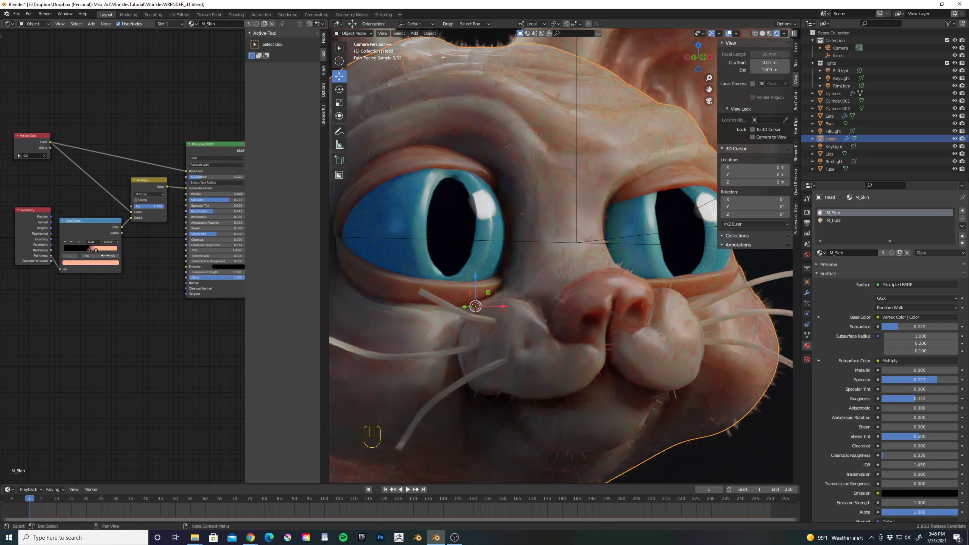
middle_click_drag(104, 165, 115, 120)
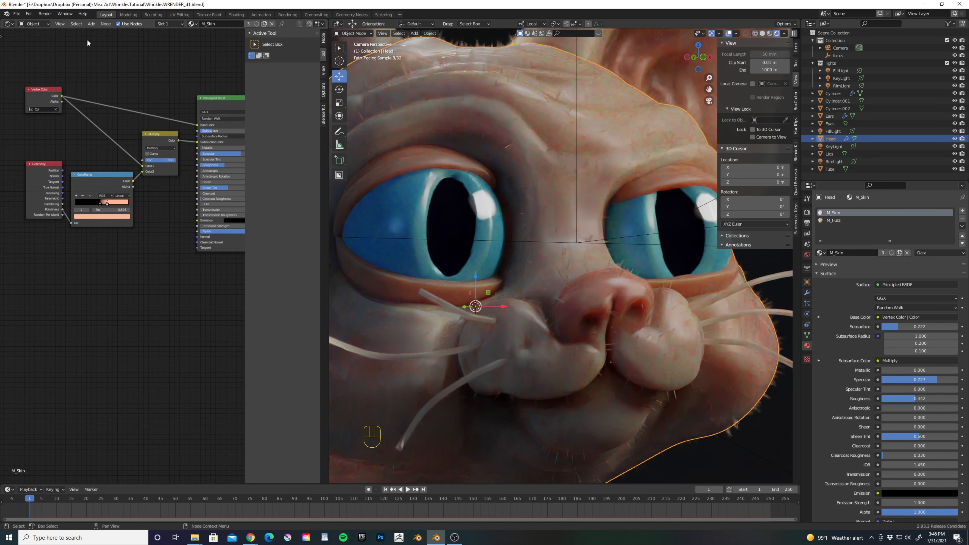
left_click(91, 24)
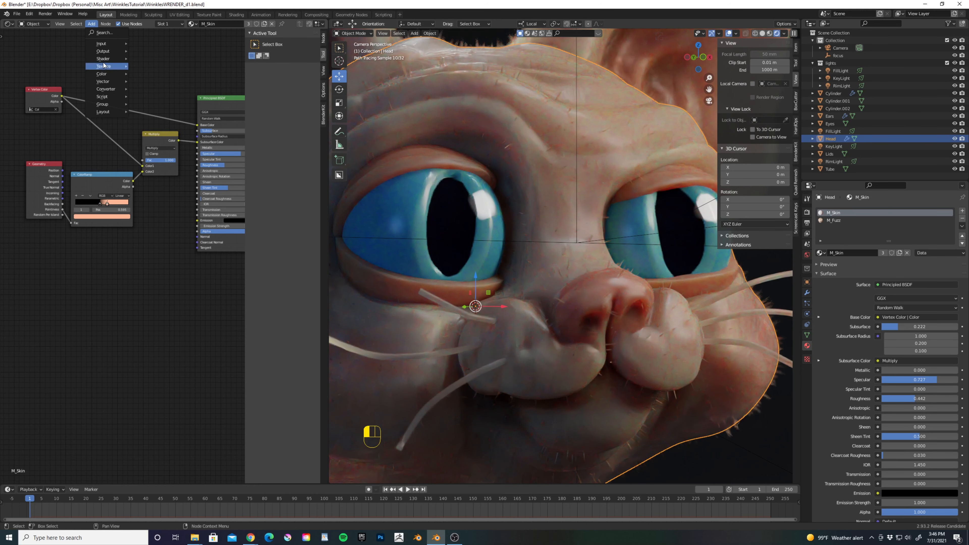
mouse_move(106, 46)
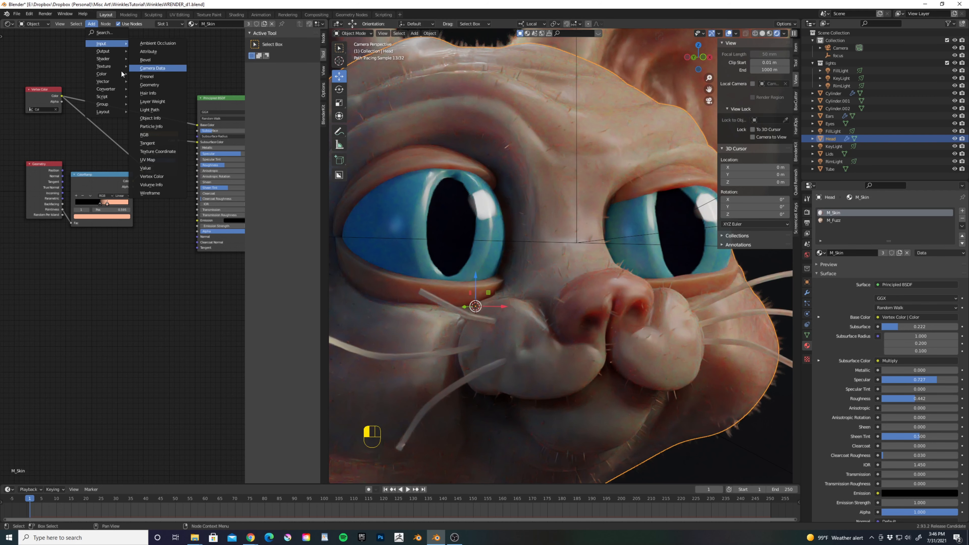
mouse_move(114, 66)
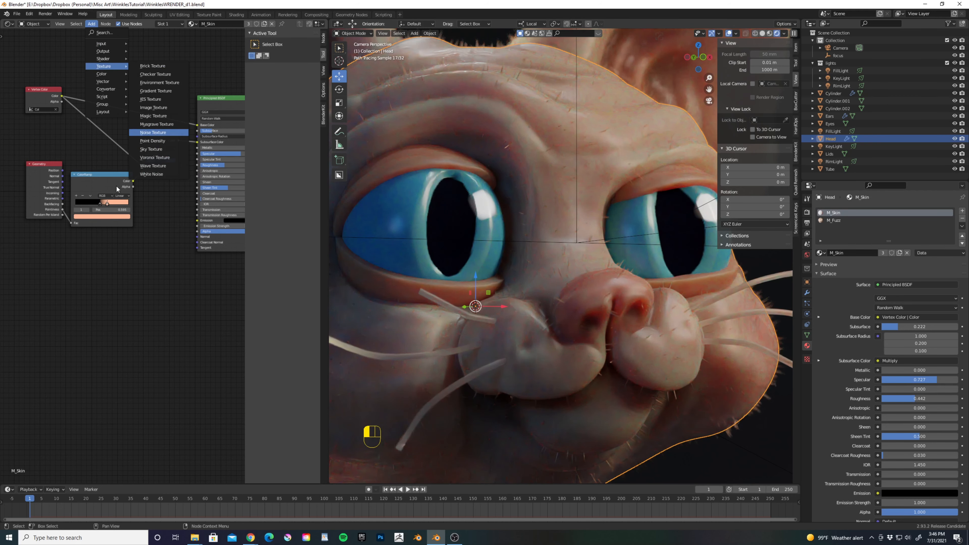
left_click(153, 133)
left_click(64, 314)
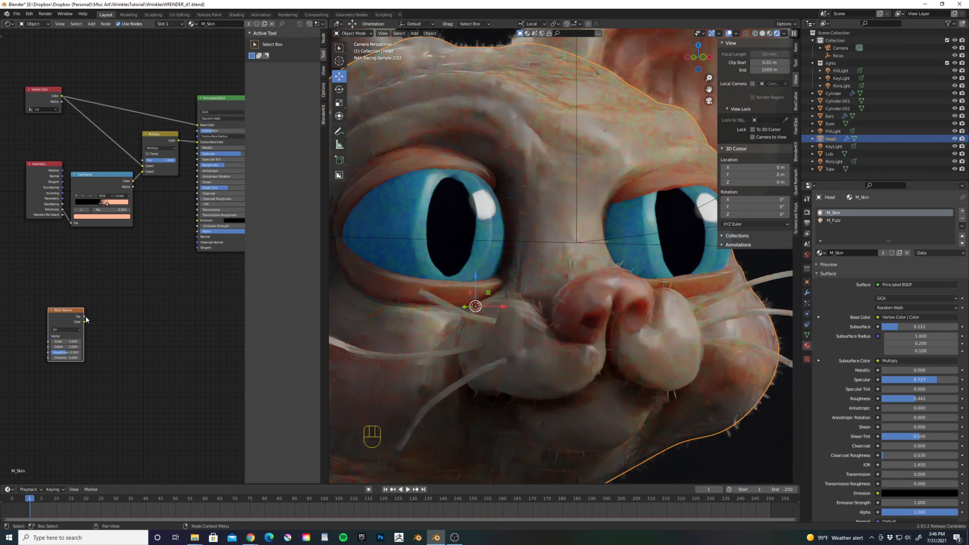
left_click_drag(84, 316, 200, 126)
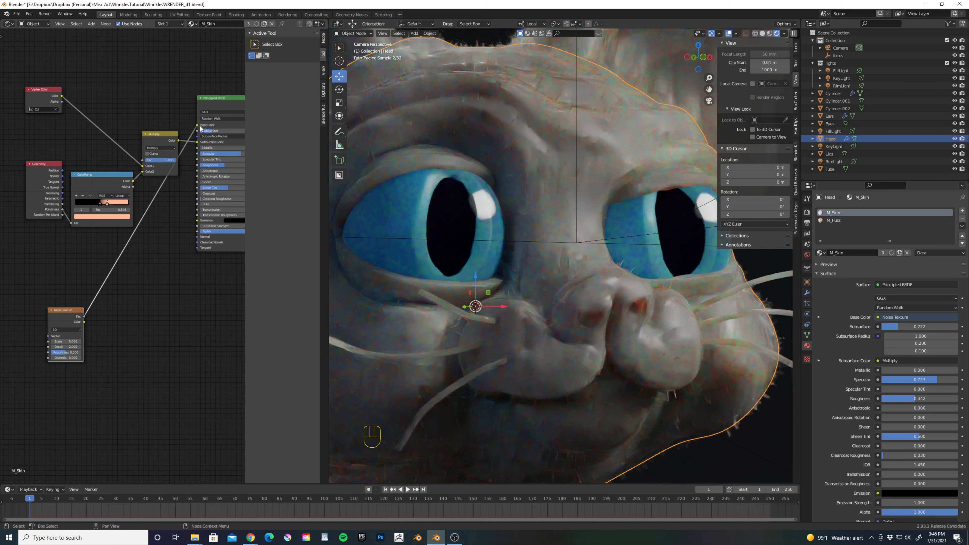
Add a Texture Coordinate node beside the Noise Texture and connect its Object output to the noise's Vector input
middle_click_drag(43, 255, 140, 243)
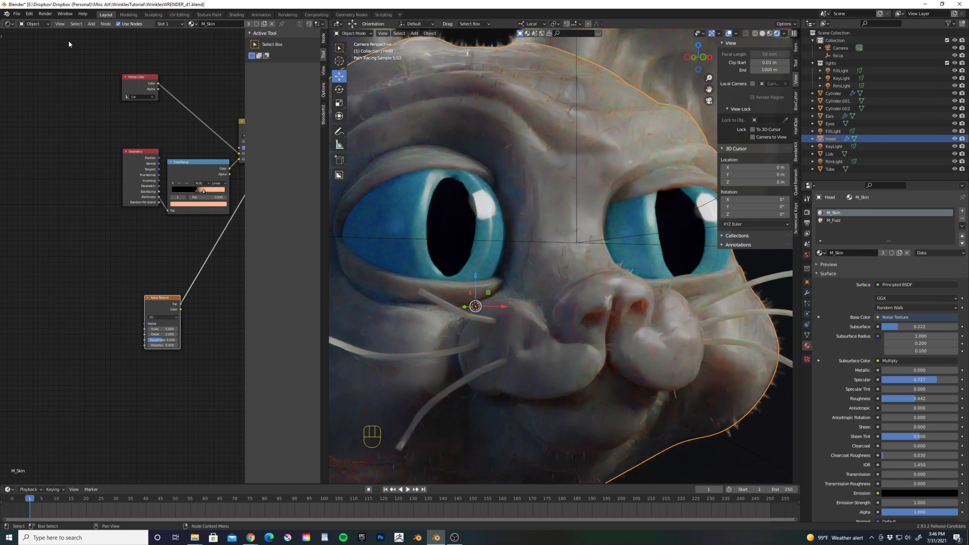
left_click(92, 25)
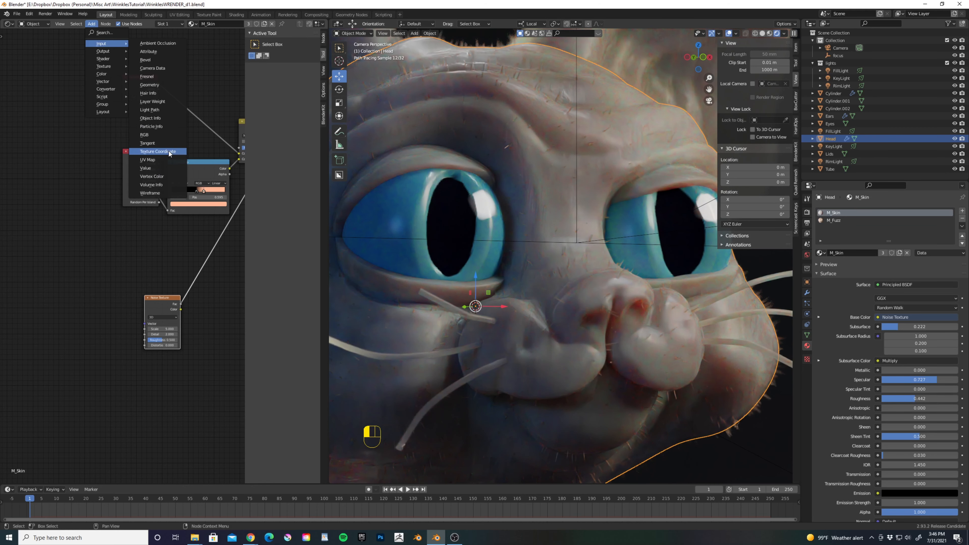
left_click(156, 152)
left_click(63, 287)
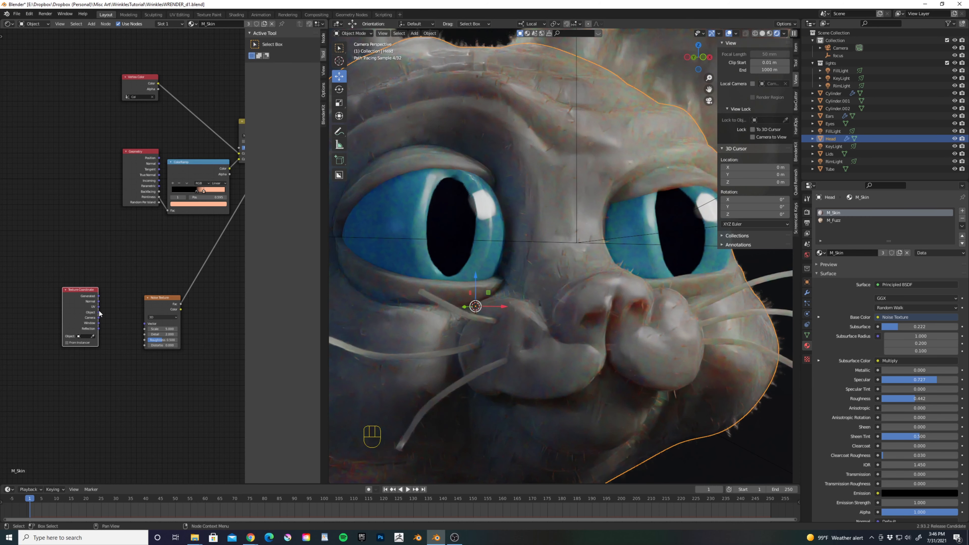
left_click_drag(98, 312, 144, 324)
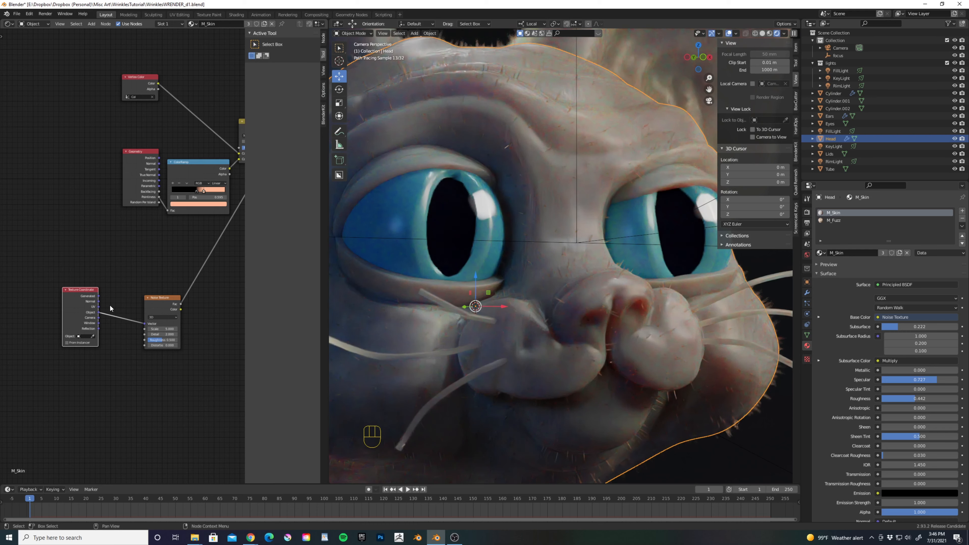
Try Scale values of 44, 66, 88, 111 and 180 on the Noise Texture node
middle_click_drag(178, 274, 111, 320)
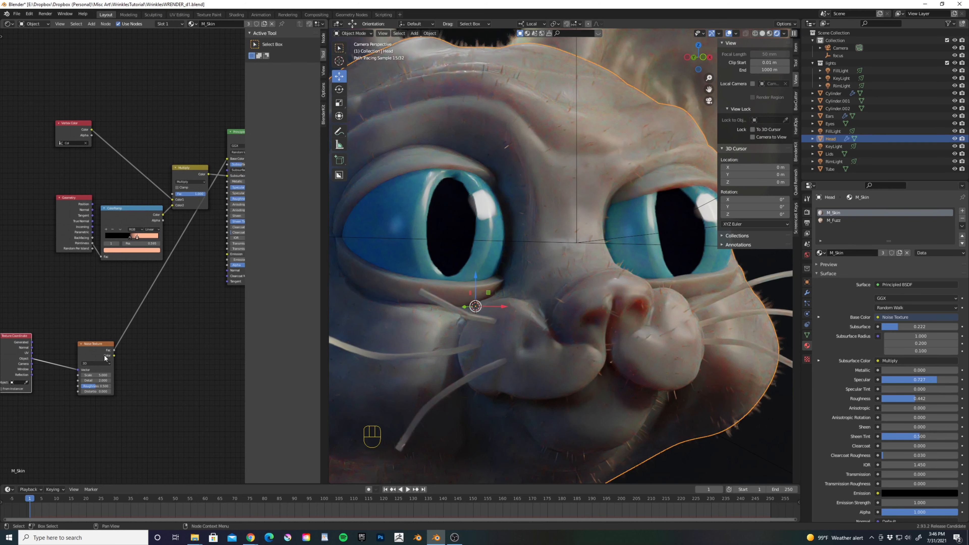
left_click(92, 375)
type("44")
key("Return")
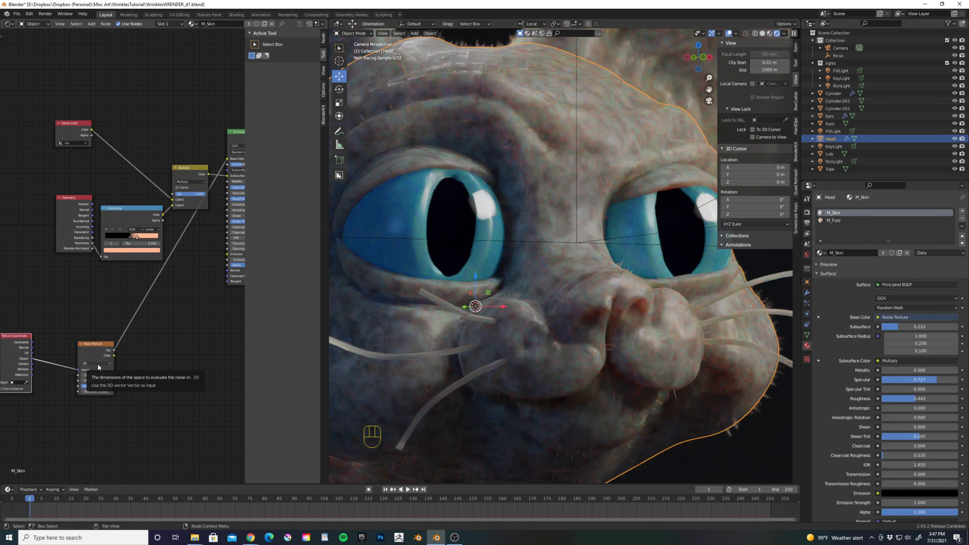
left_click(96, 372)
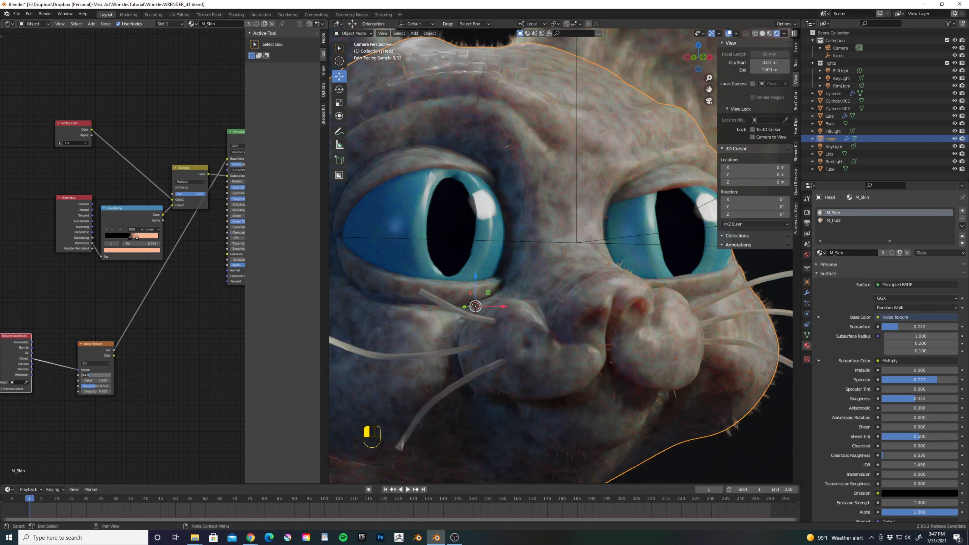
type("66")
key("Return")
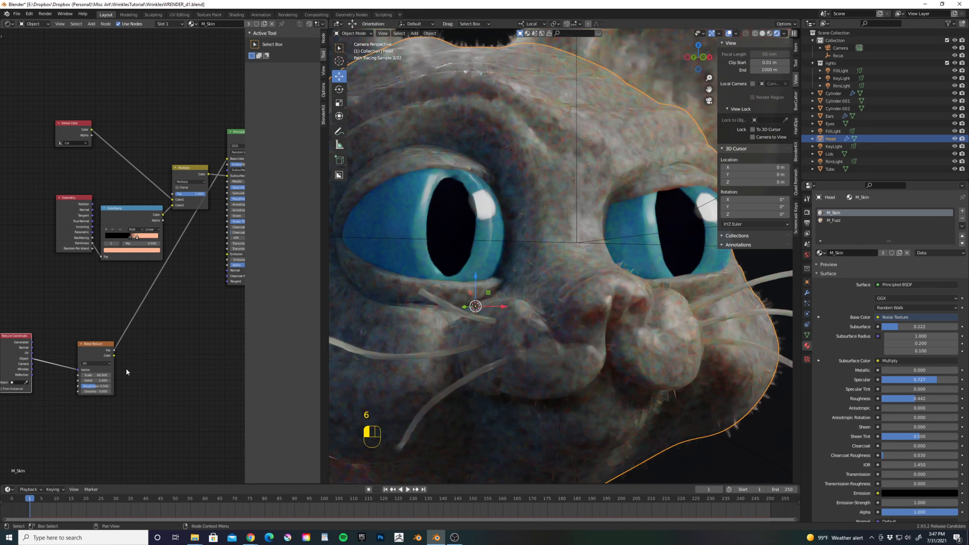
left_click(96, 375)
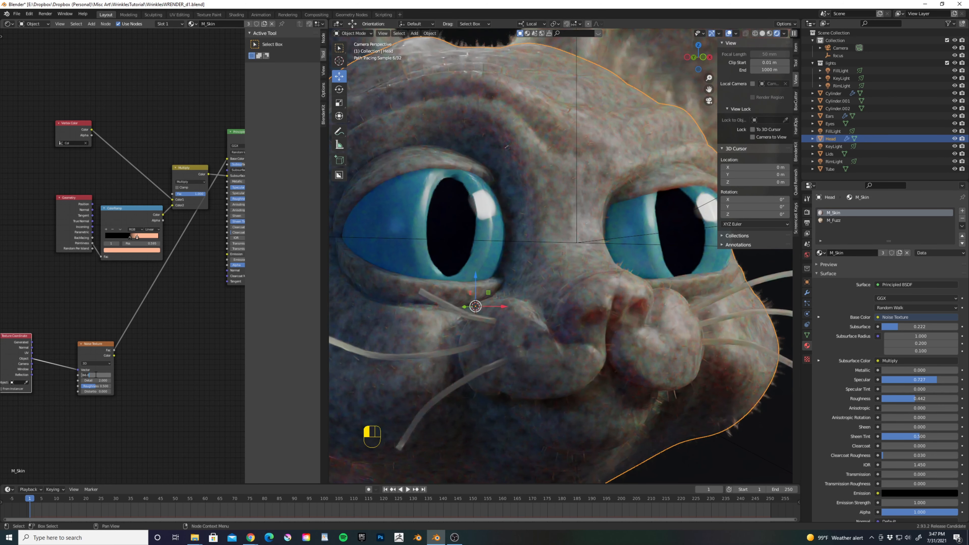
type("88")
key("Return")
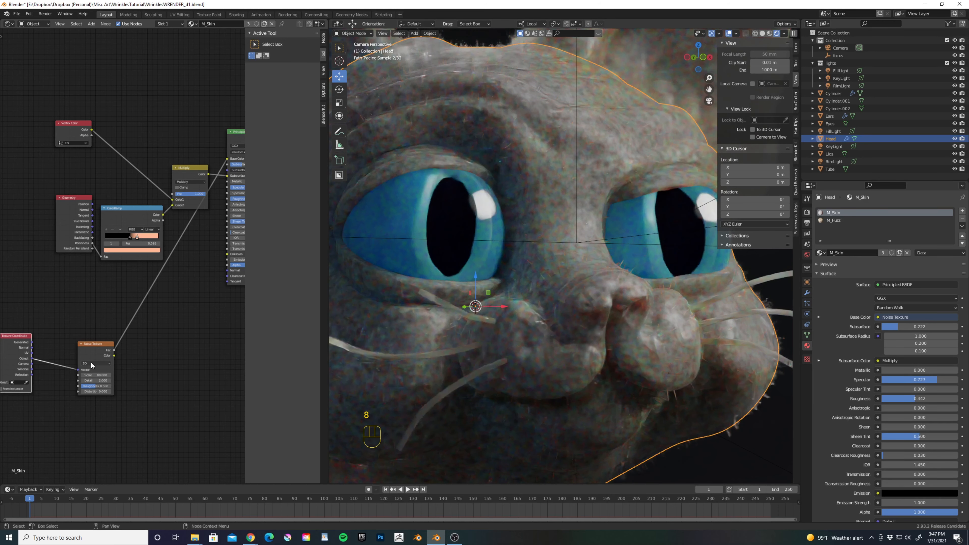
left_click(93, 374)
type("111")
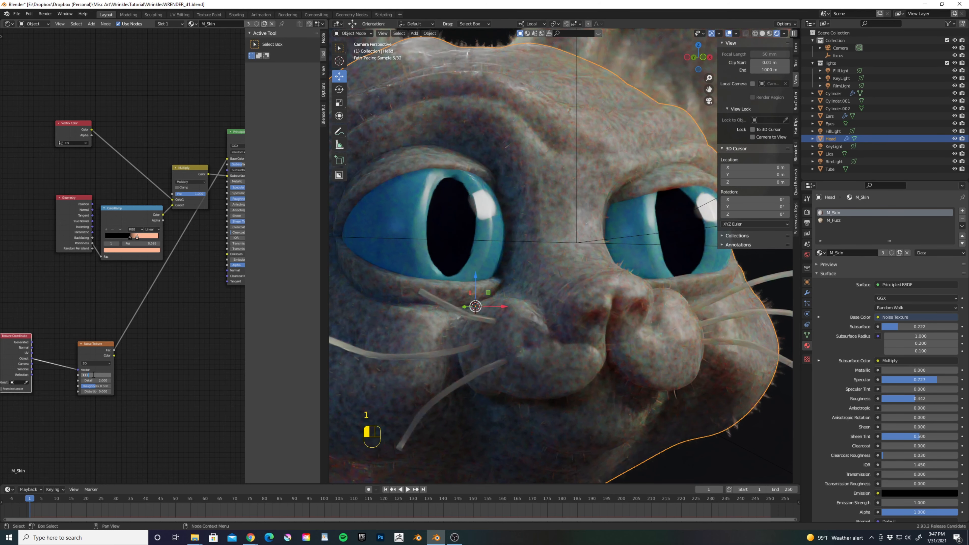
key("Return")
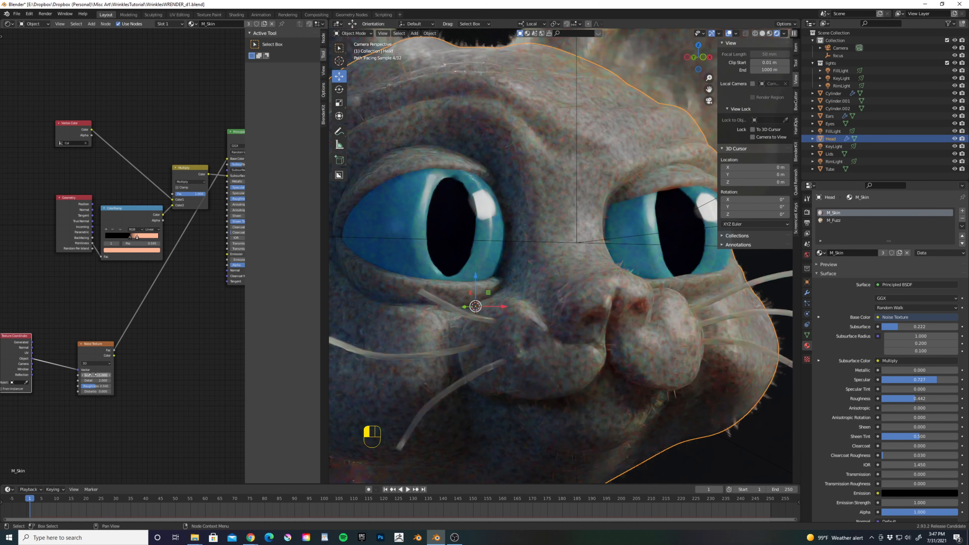
left_click(96, 374)
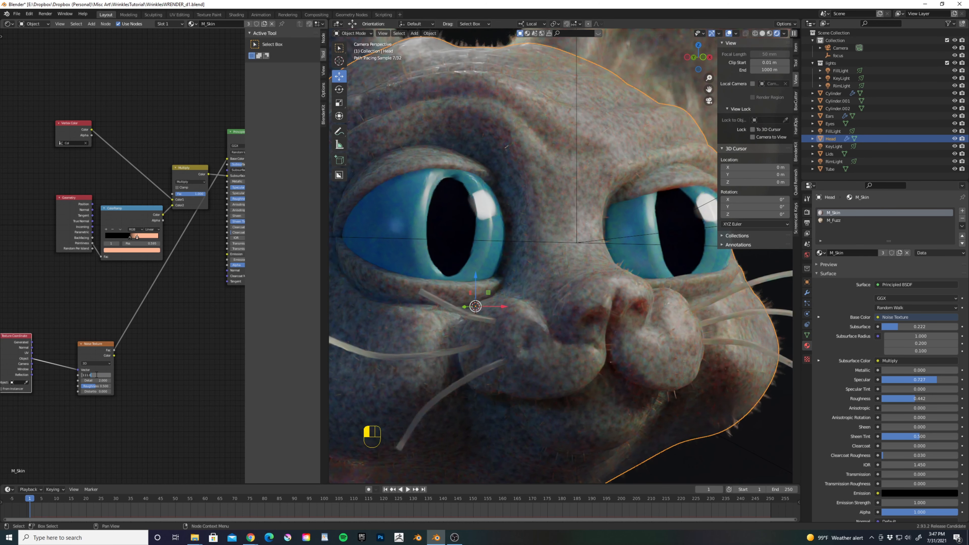
type("180")
key("Return")
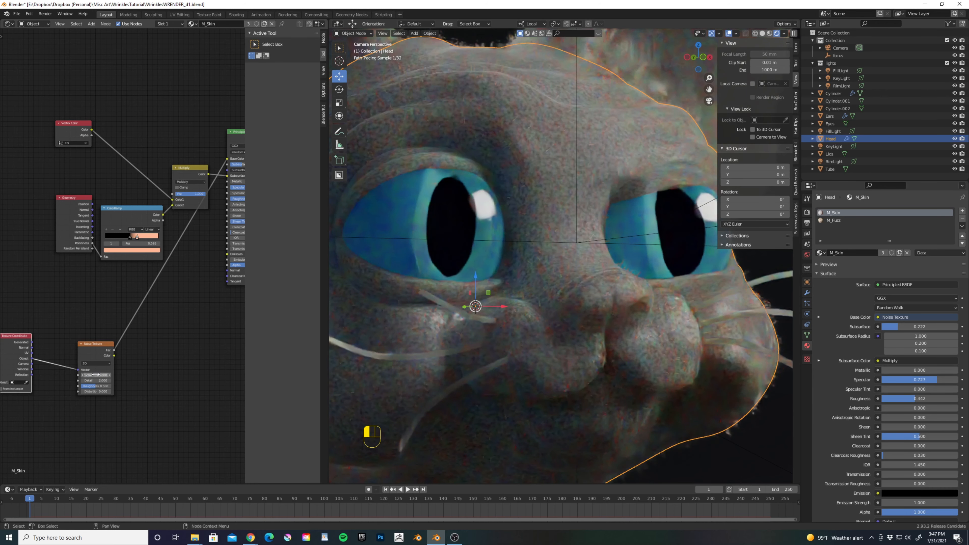
Set the Noise Texture's Scale to 200
left_click(99, 374)
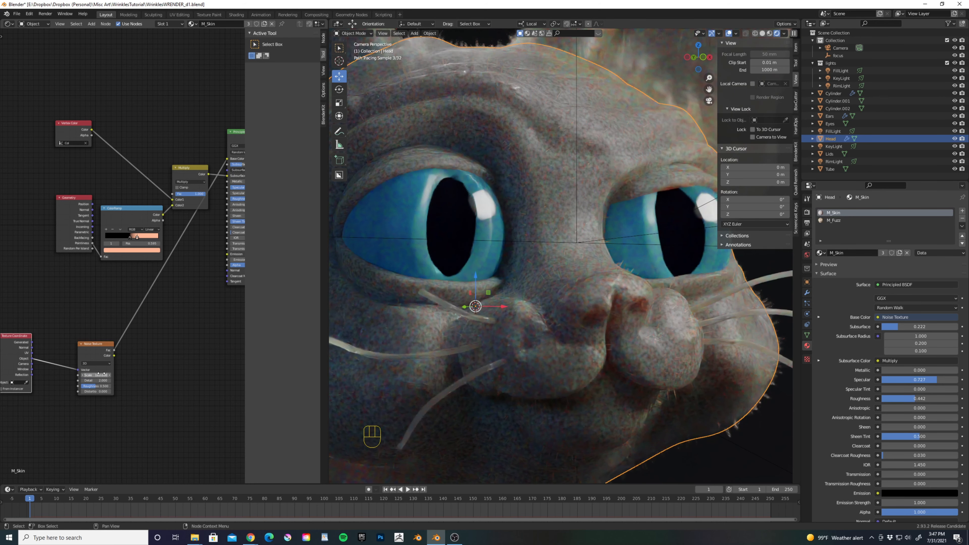
type("200")
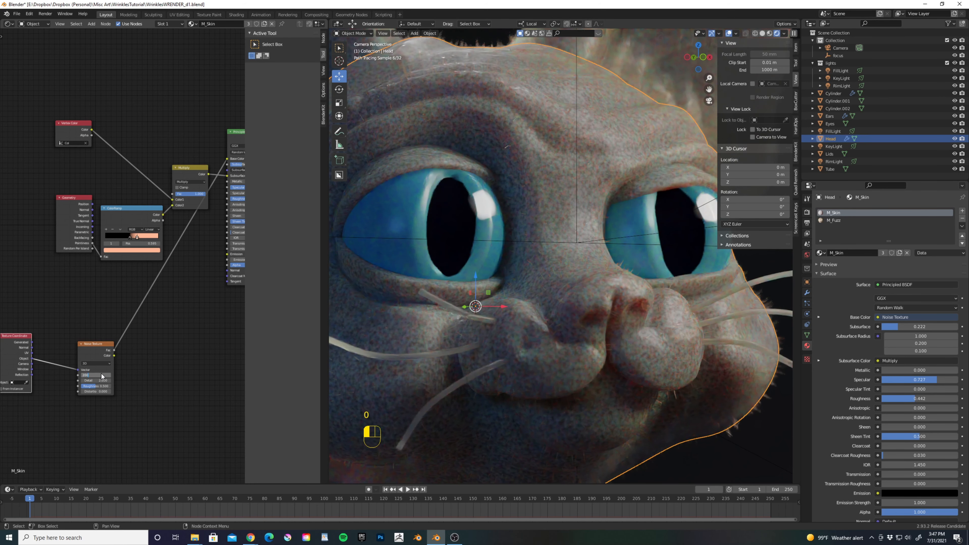
key("Return")
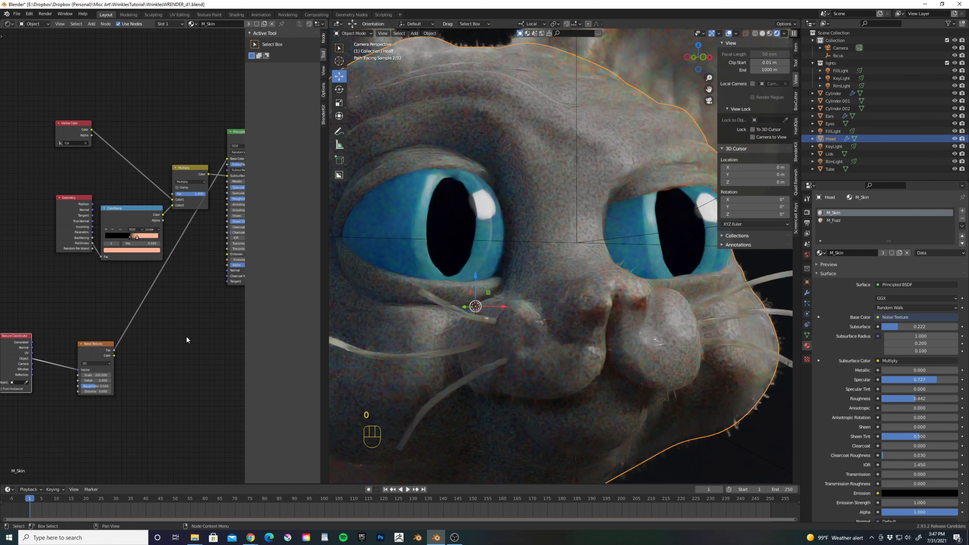
Add a Bump node, feeding the Noise Texture's Fac into its Height instead of the skin shader's Base Color
left_click(92, 23)
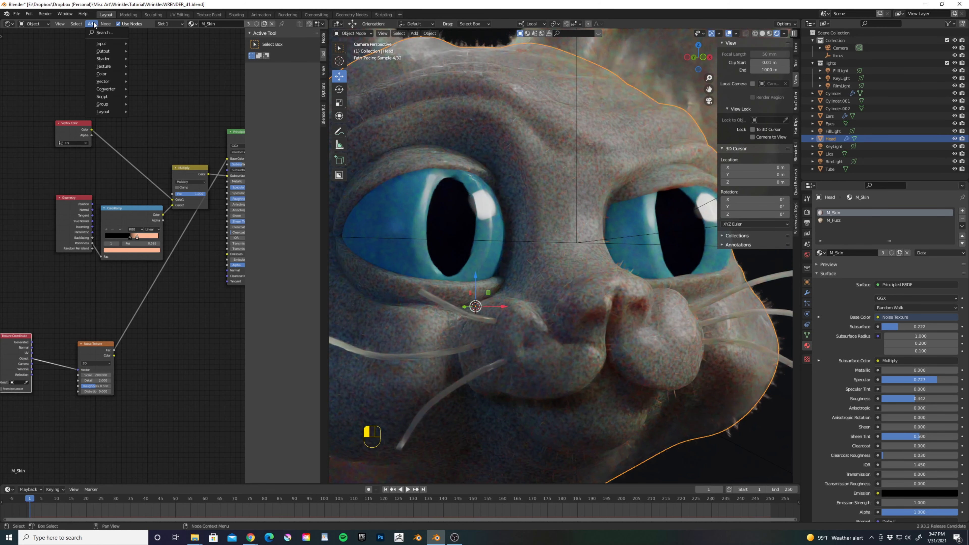
mouse_move(114, 81)
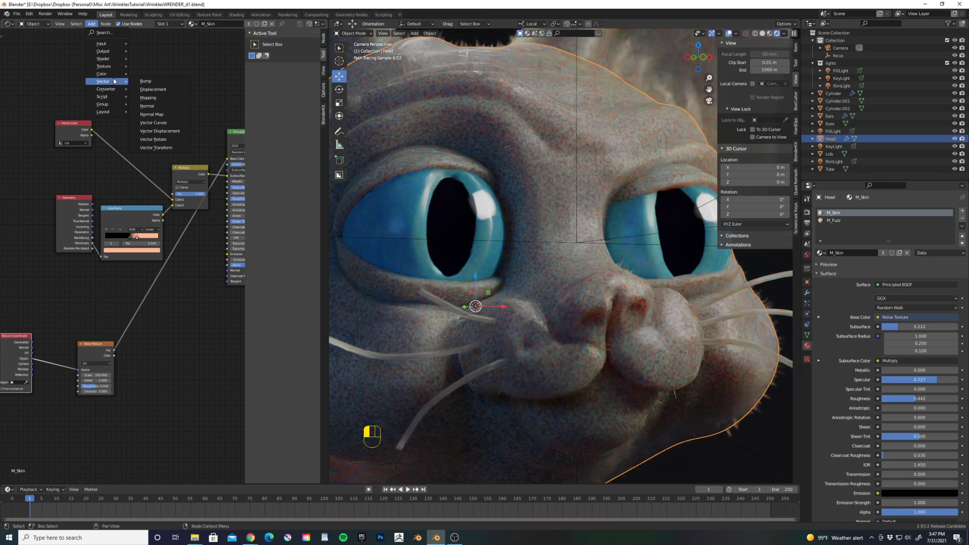
left_click(147, 81)
left_click(176, 319)
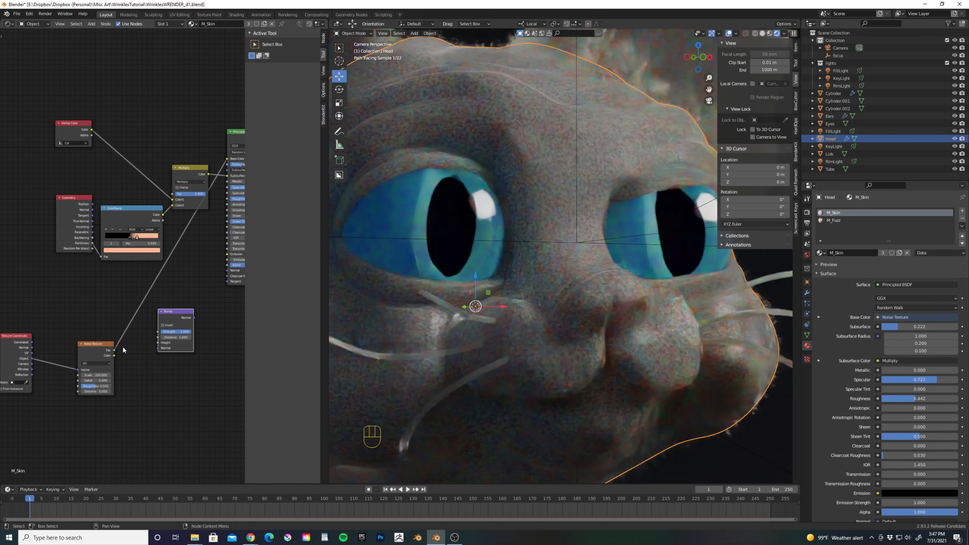
left_click_drag(114, 350, 159, 343)
middle_click_drag(198, 220, 157, 254)
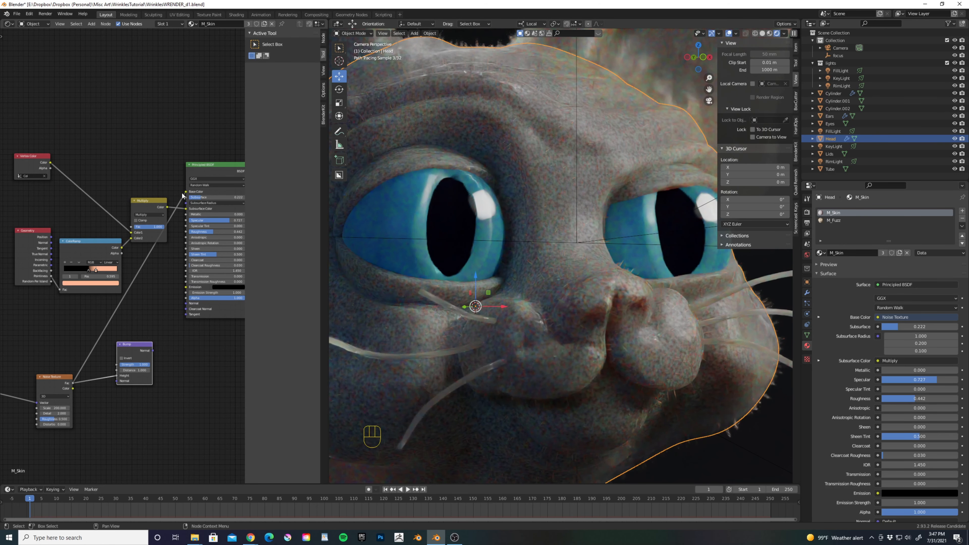
left_click_drag(185, 191, 151, 176)
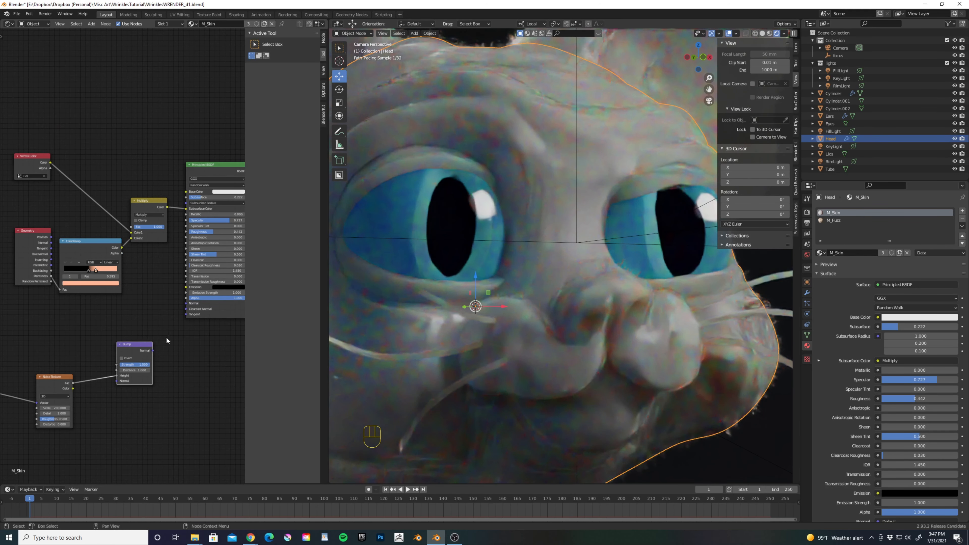
Connect the Bump node's Normal output to the skin shader's Normal input and set the bump Strength to 0.3
left_click_drag(152, 350, 186, 304)
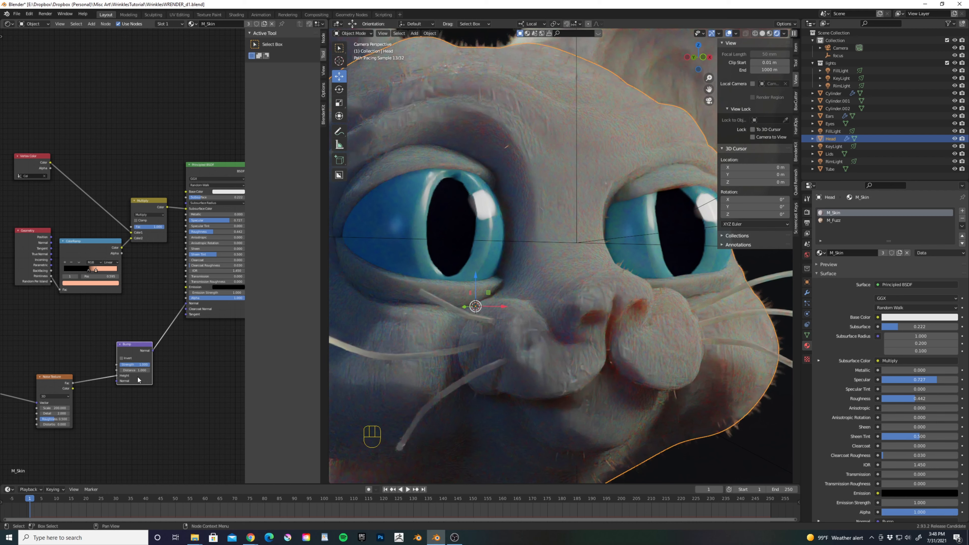
left_click(135, 365)
type(".3")
key("Return")
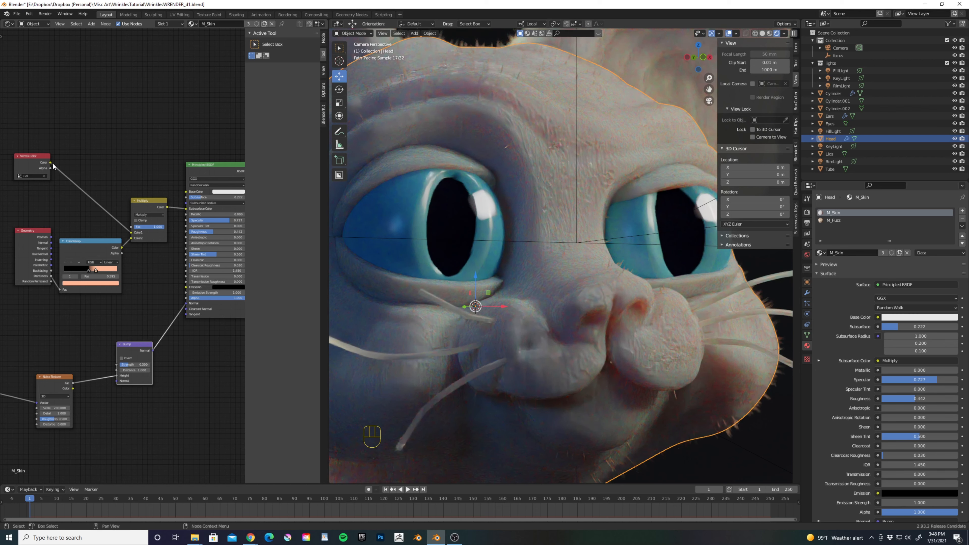
Link the Vertex Color node's Color output to the skin shader's Base Color, check the whole bust, and deselect the head
left_click_drag(53, 164, 188, 192)
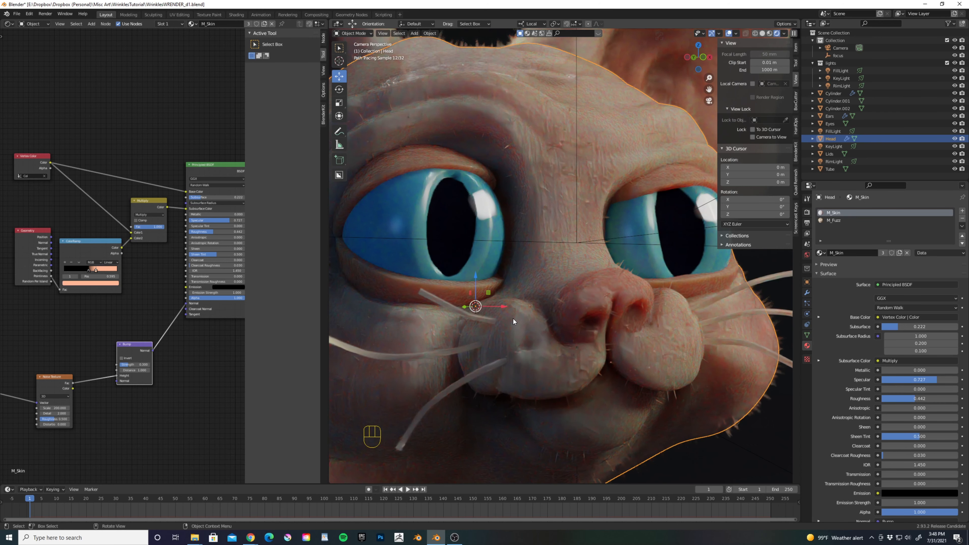
scroll(513, 319, "down", 4)
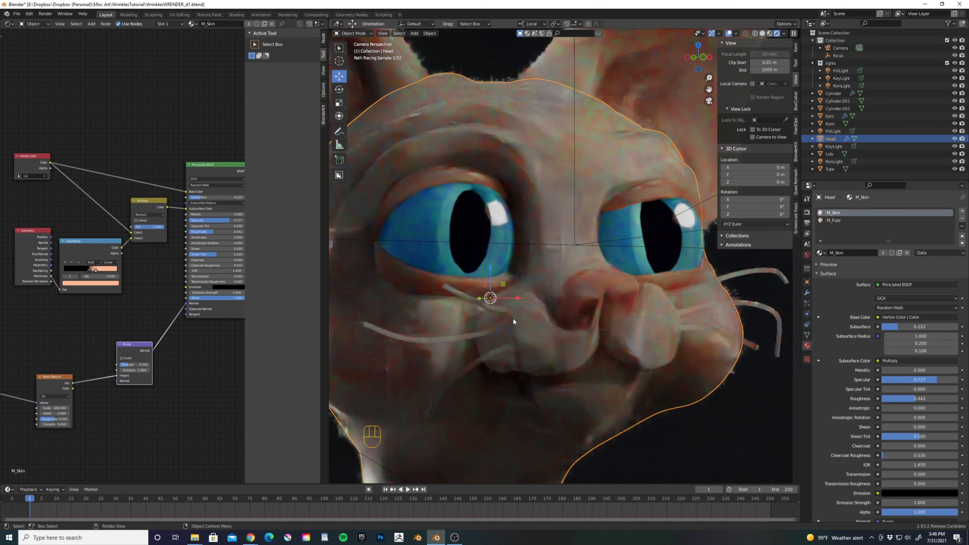
scroll(513, 319, "down", 3)
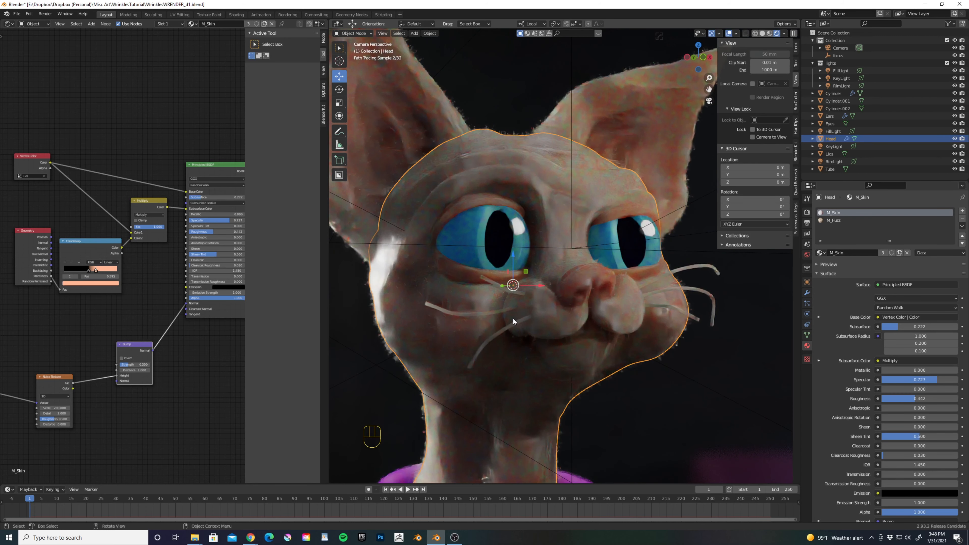
scroll(512, 317, "down", 4)
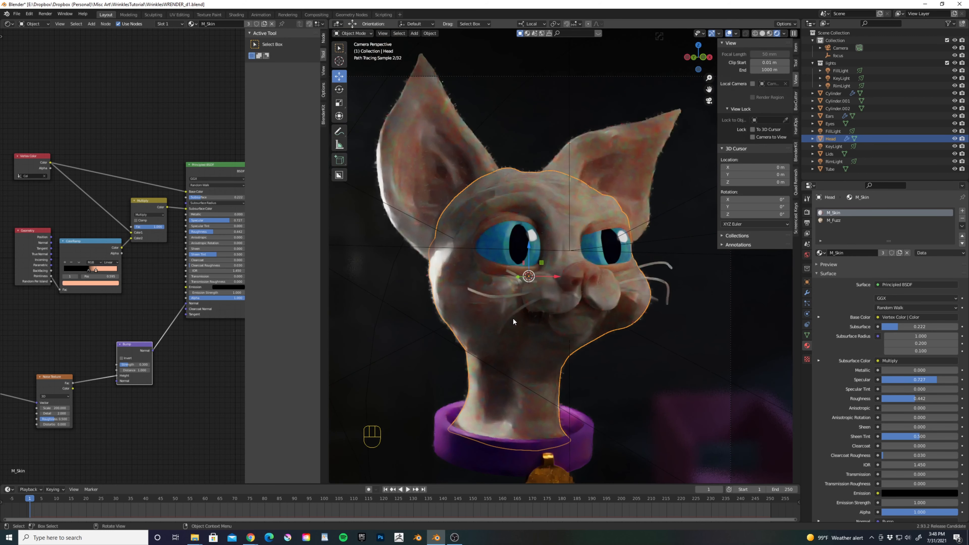
scroll(512, 317, "up", 2)
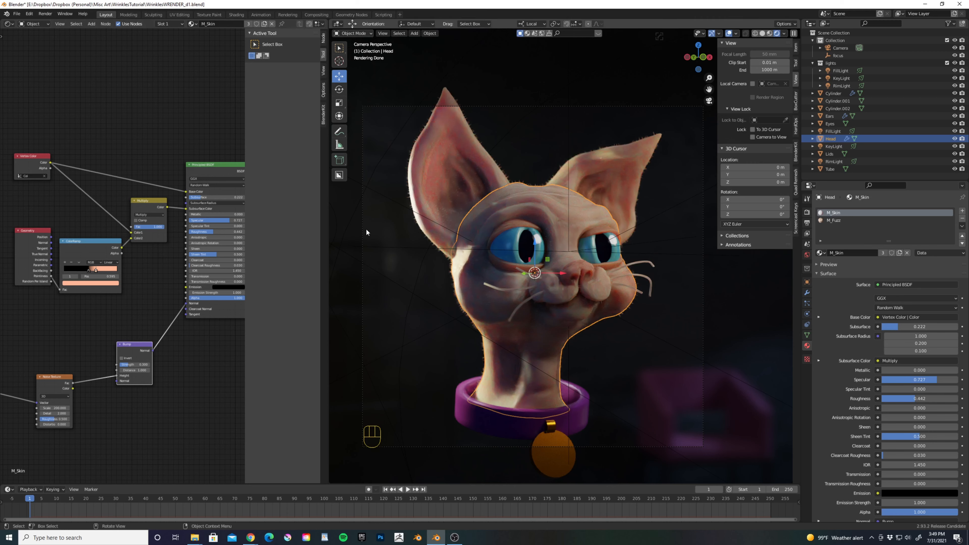
left_click(399, 228)
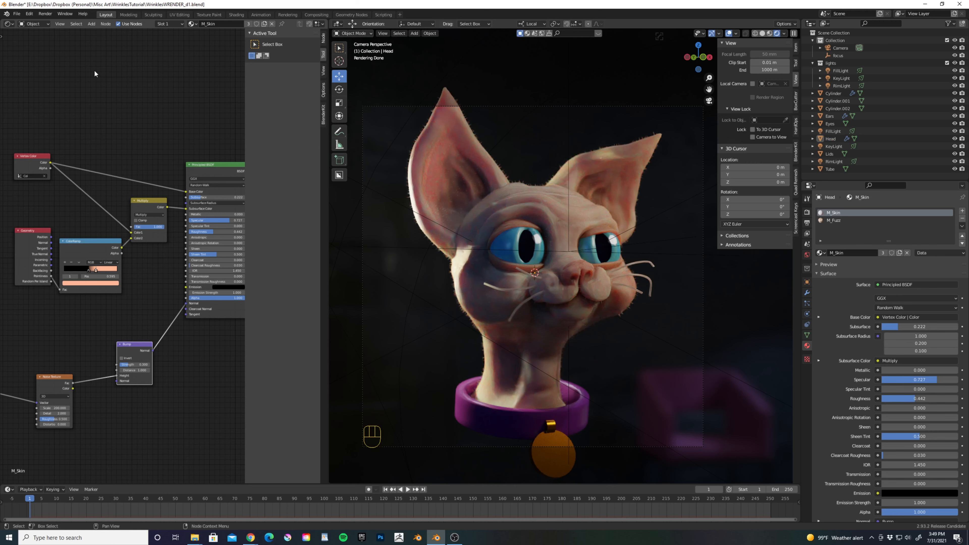
Save the file and render the current frame as a still image
left_click(16, 14)
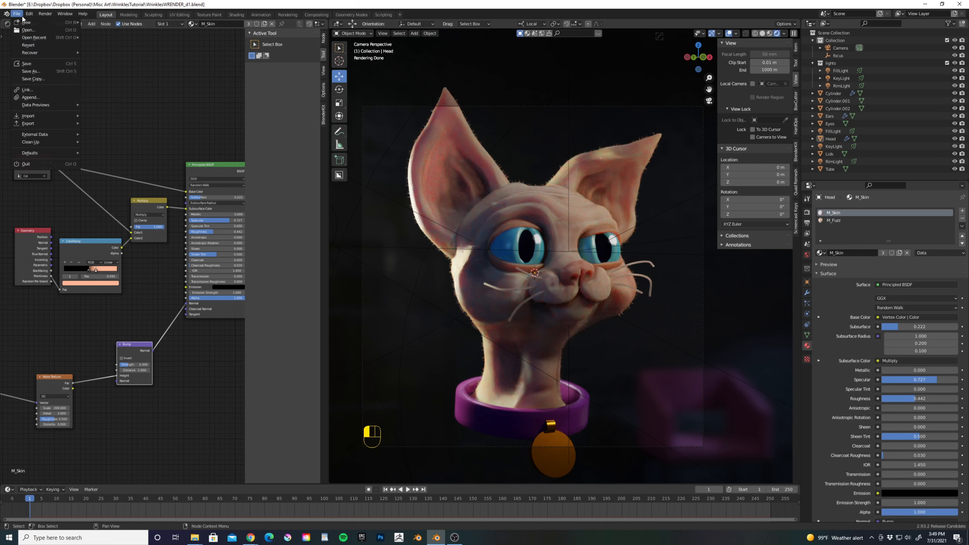
left_click(26, 64)
left_click(44, 14)
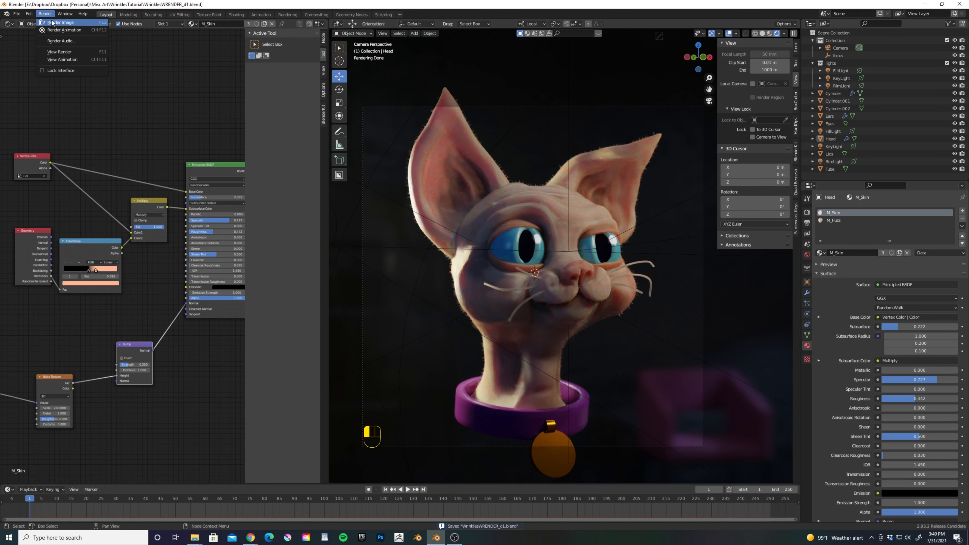
left_click(60, 22)
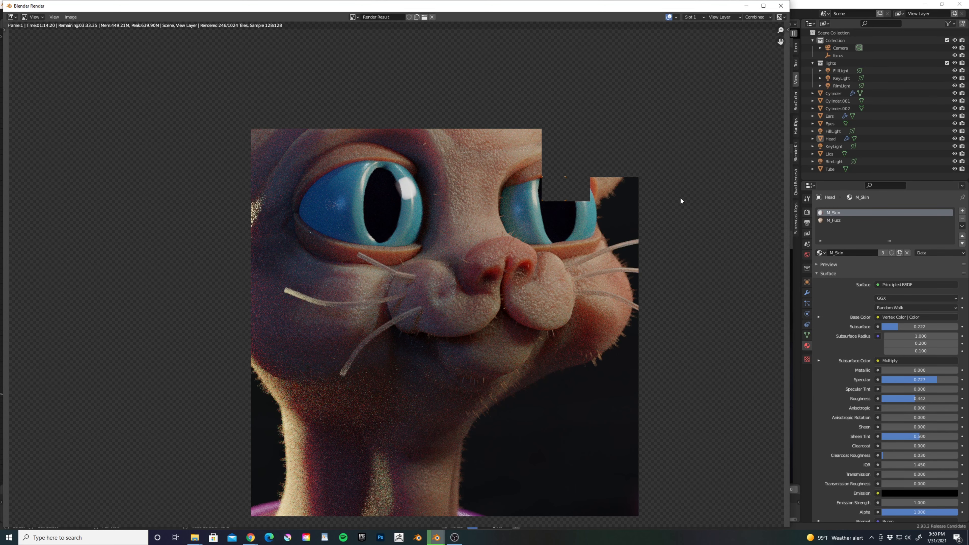
scroll(586, 212, "down", 2)
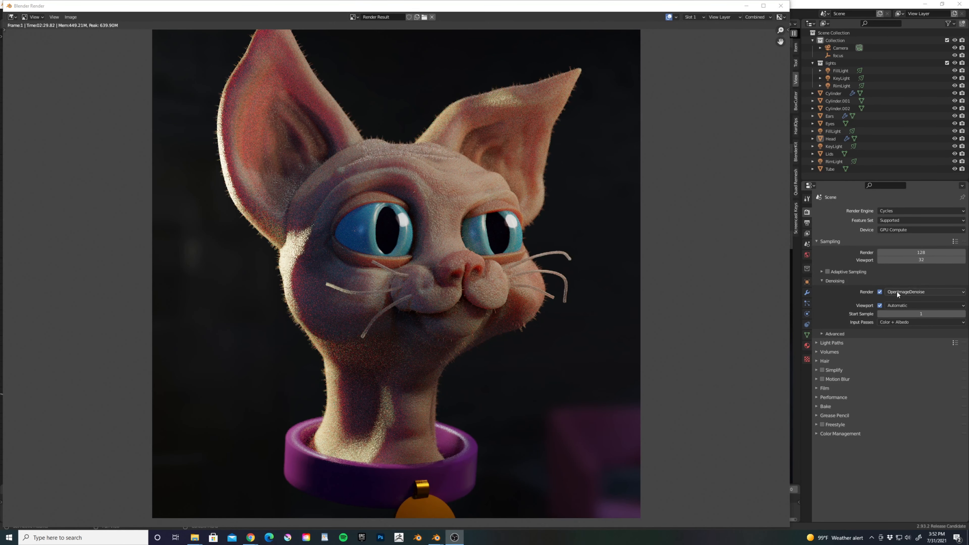
Switch OpenImageDenoise off and back on for the final render, and set the render samples to 64
left_click(879, 292)
left_click(880, 292)
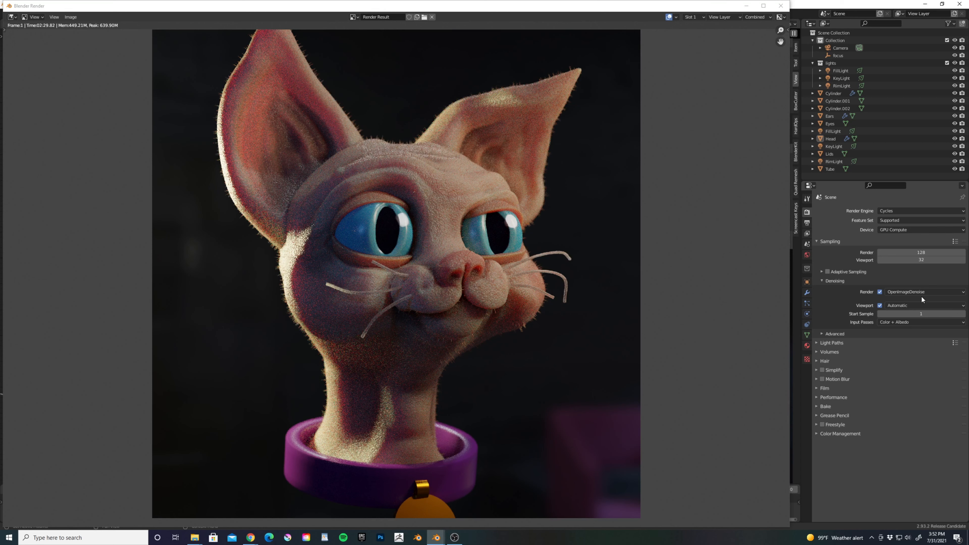
left_click(919, 253)
type("64")
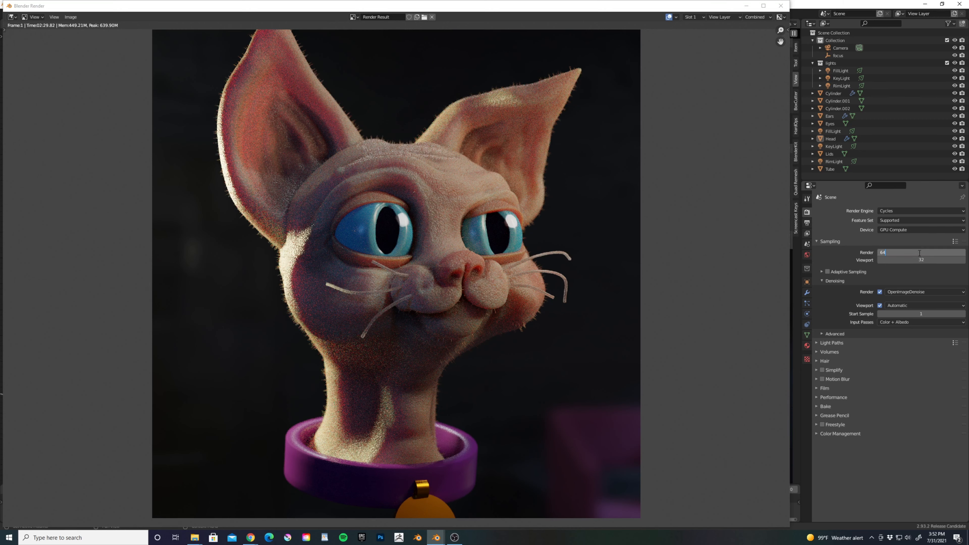
key("Return")
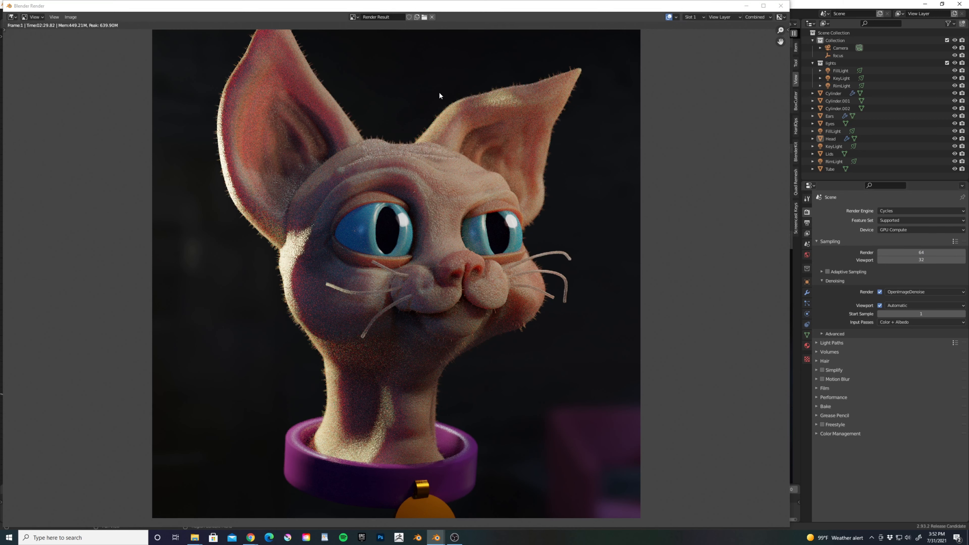
Render the still image again at the new sample count and inspect the cat's face and the full bust
left_click_drag(105, 5, 176, 19)
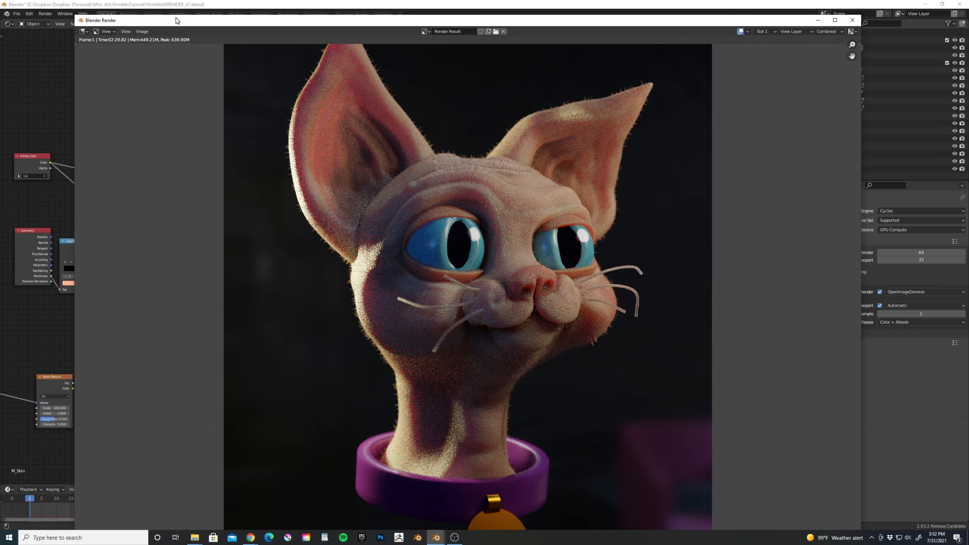
key("F12")
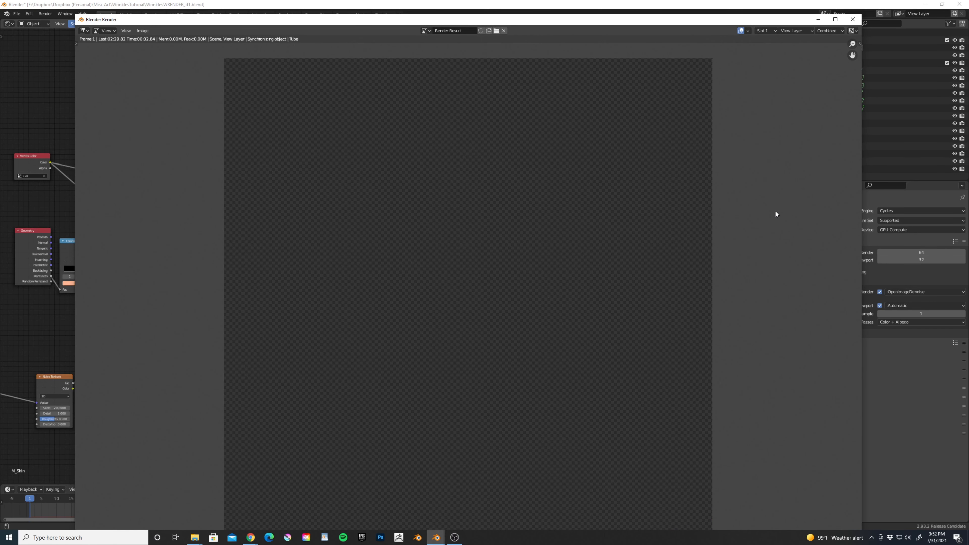
scroll(557, 311, "up", 6)
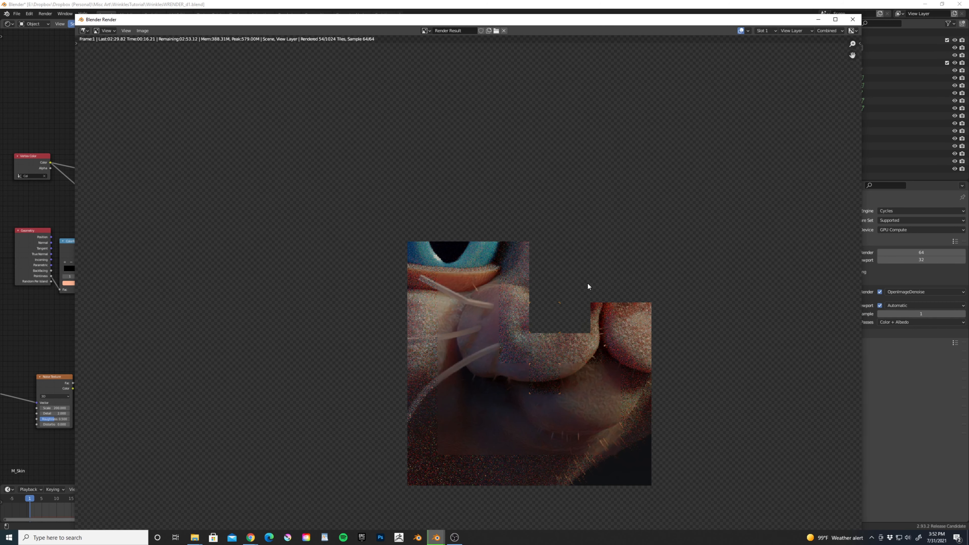
scroll(691, 278, "down", 2)
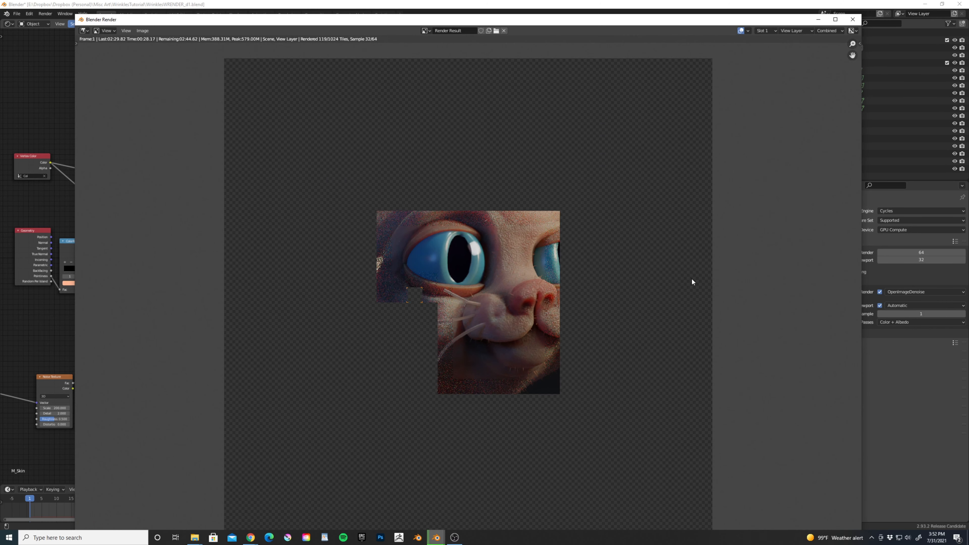
left_click_drag(706, 19, 699, 9)
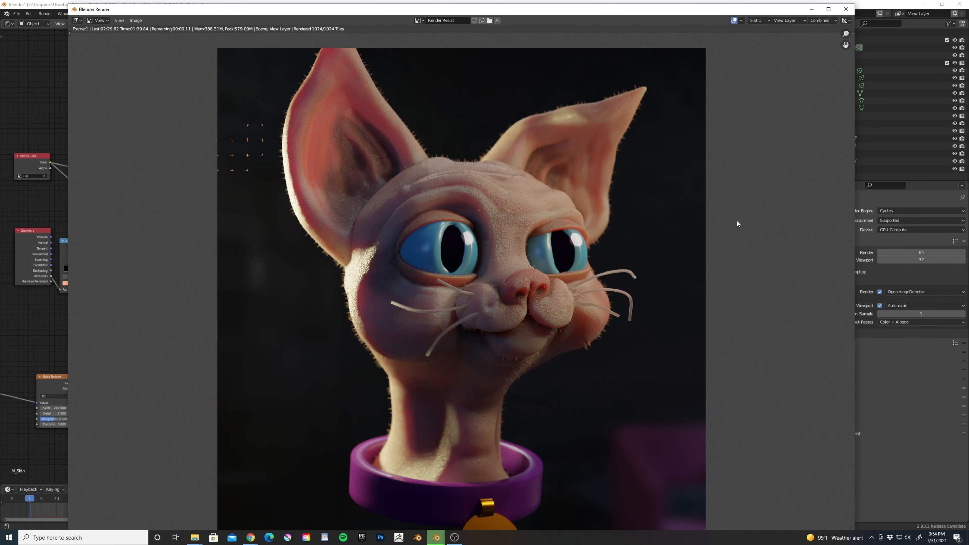
scroll(736, 219, "down", 1)
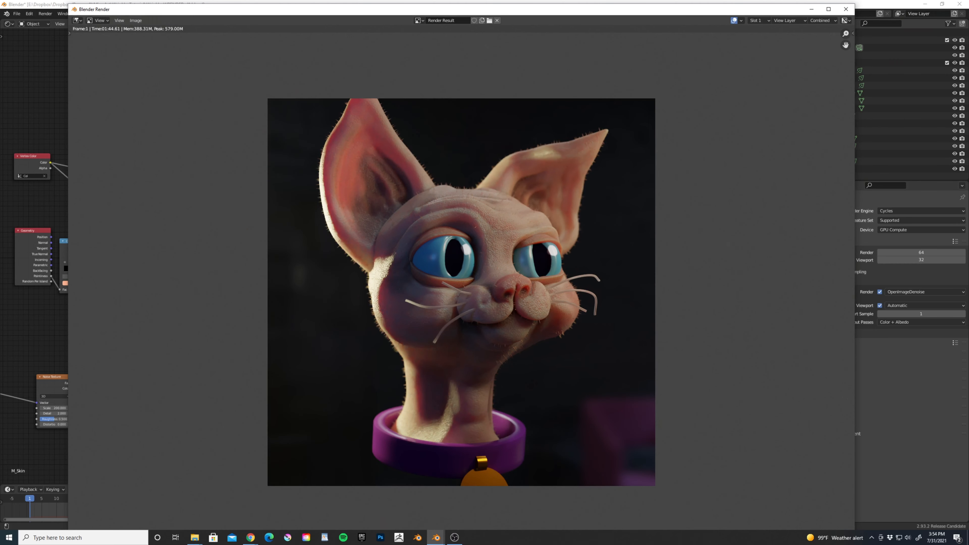